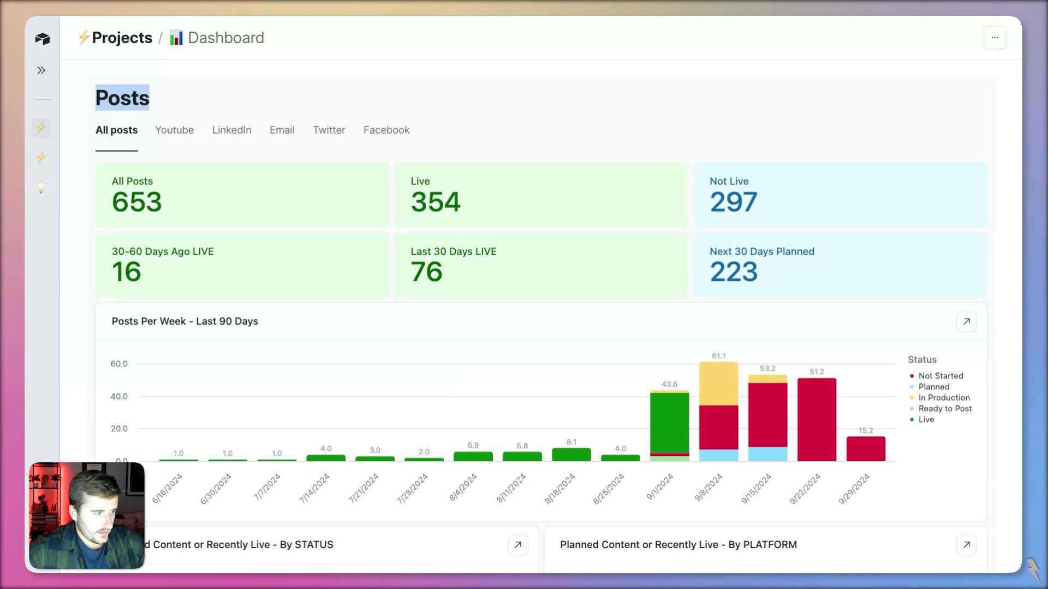
Step: Highlight the 30-60 Days Ago LIVE, Last 30 Days LIVE and Next 30 Days Planned counts
left_click_drag(112, 253, 229, 260)
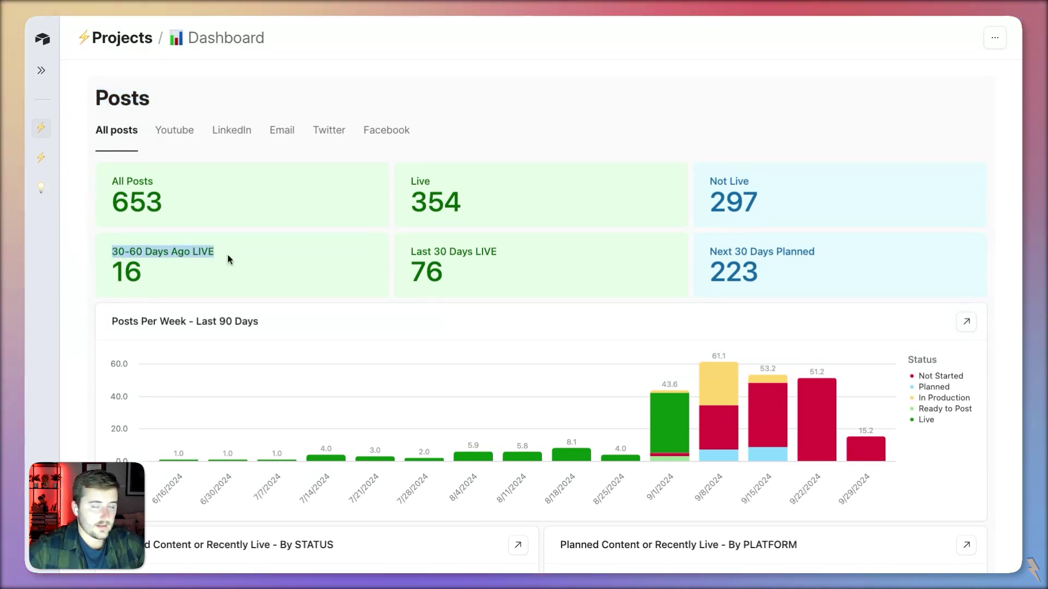
left_click(153, 266)
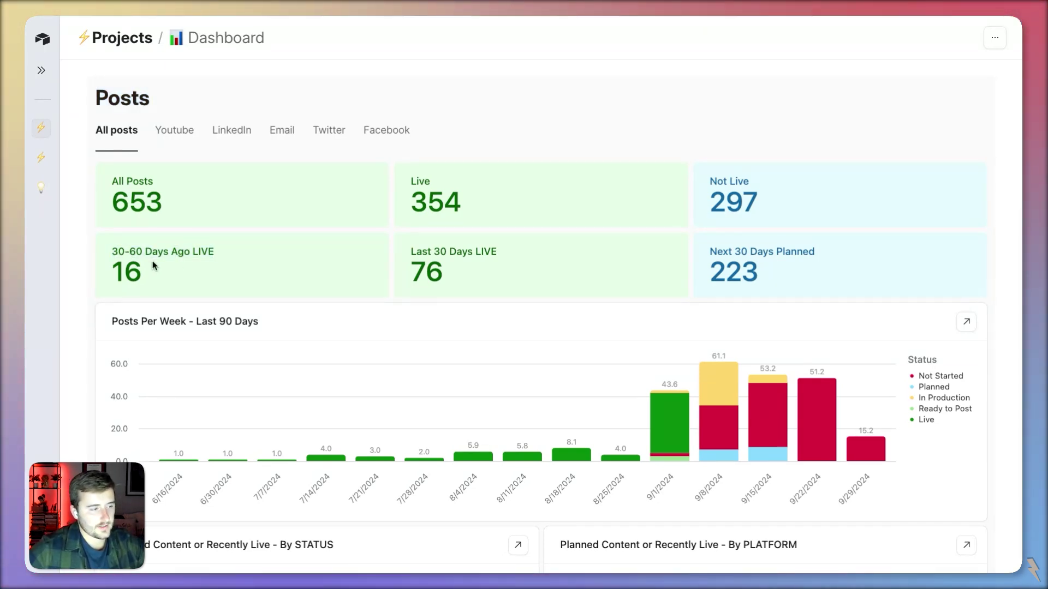
left_click_drag(114, 252, 230, 264)
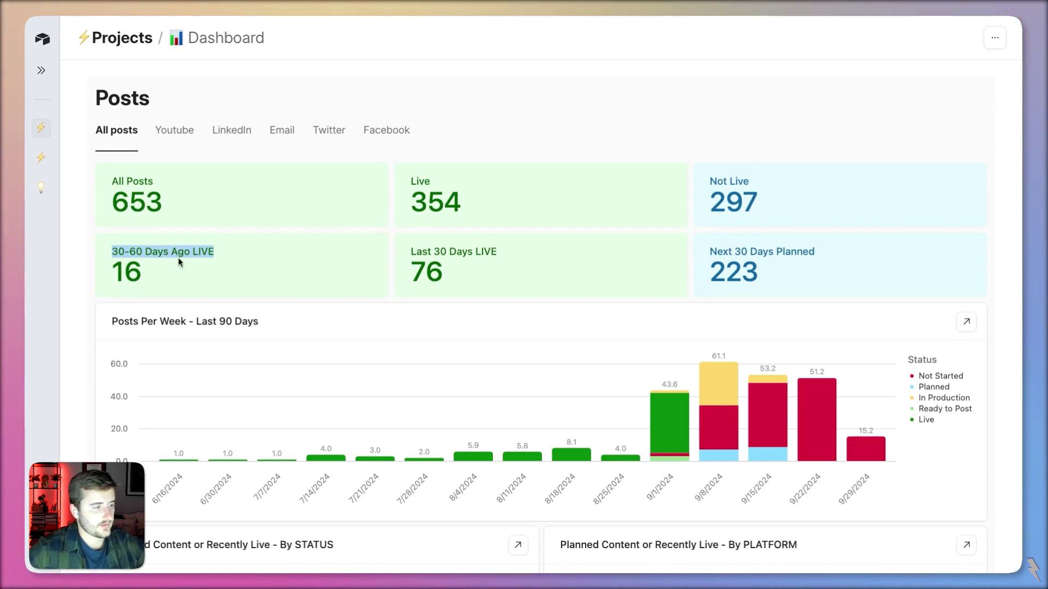
left_click_drag(410, 252, 513, 266)
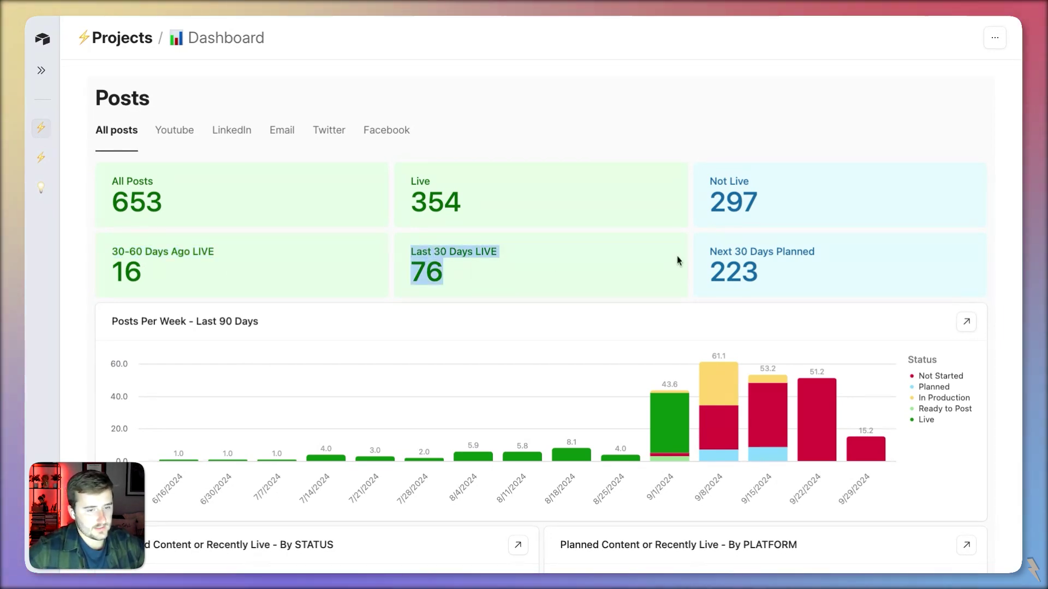
left_click_drag(710, 255, 817, 265)
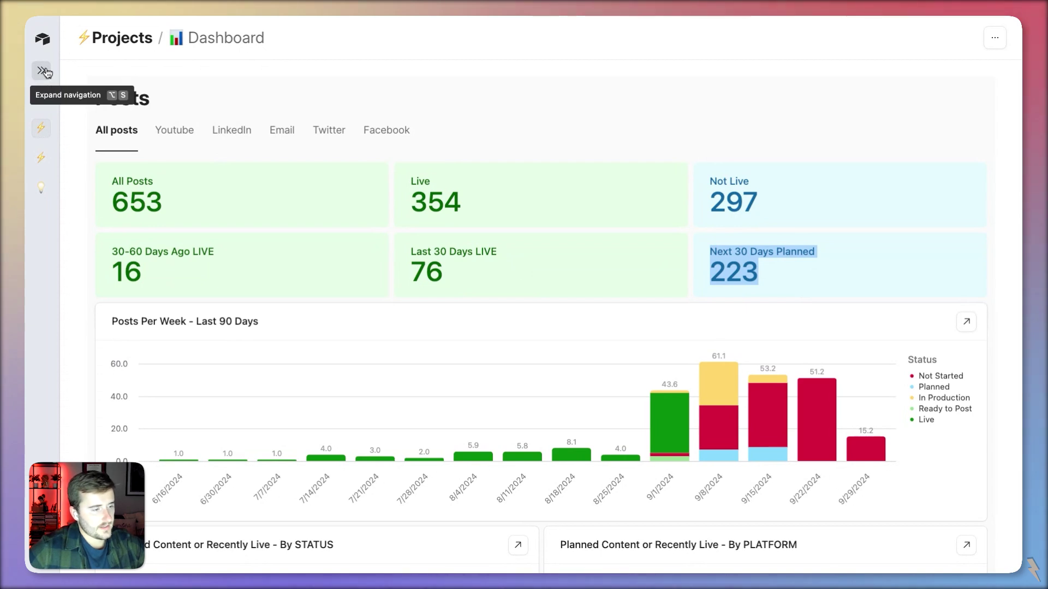
left_click(559, 267)
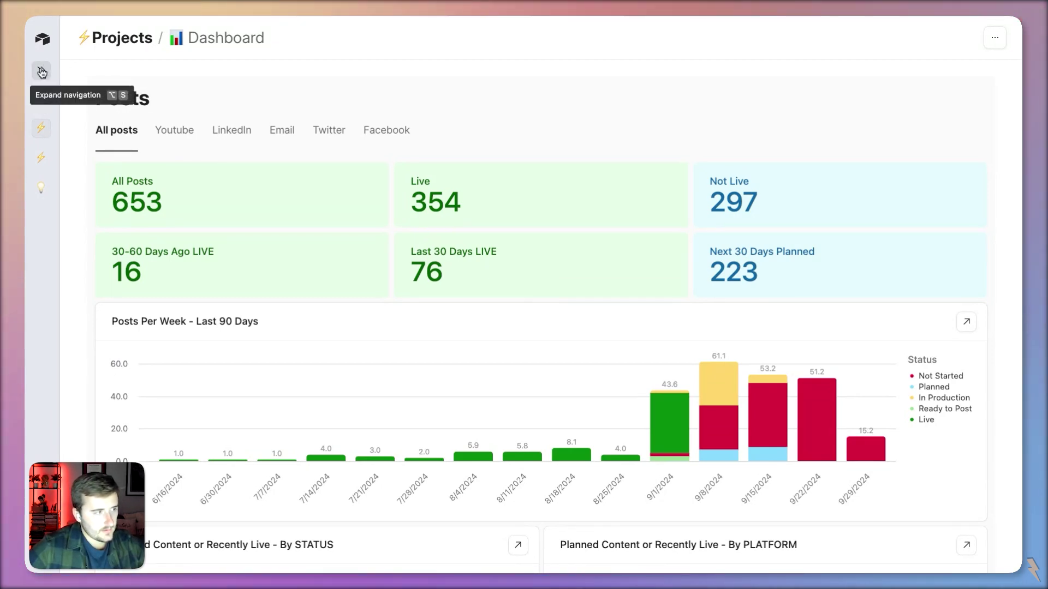
Step: Put the Dashboard interface into edit mode, collapse the Pages sidebar, and select the # Change card
left_click(42, 71)
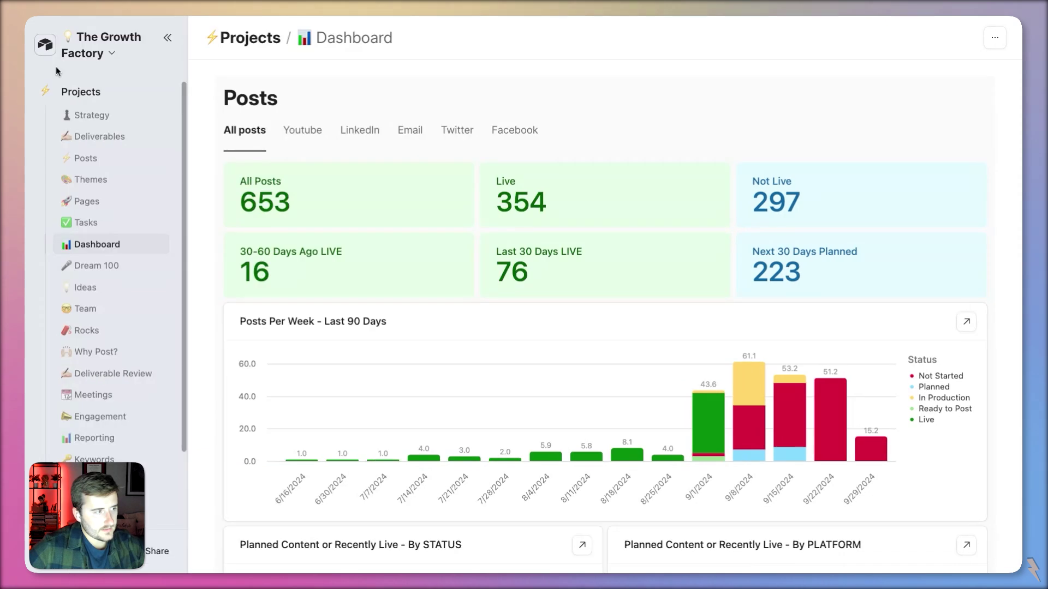
left_click(96, 48)
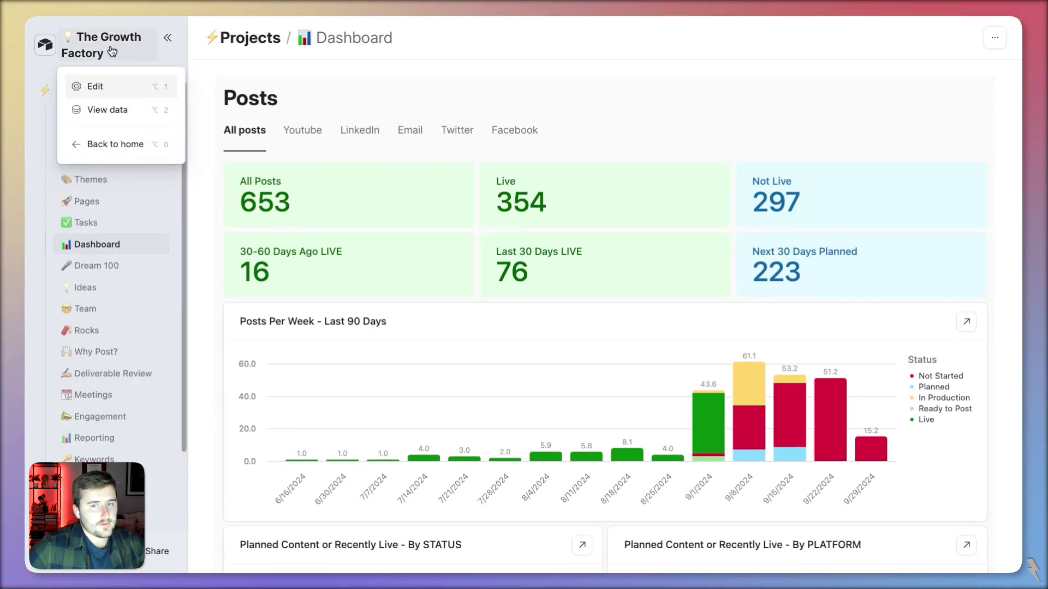
left_click(128, 91)
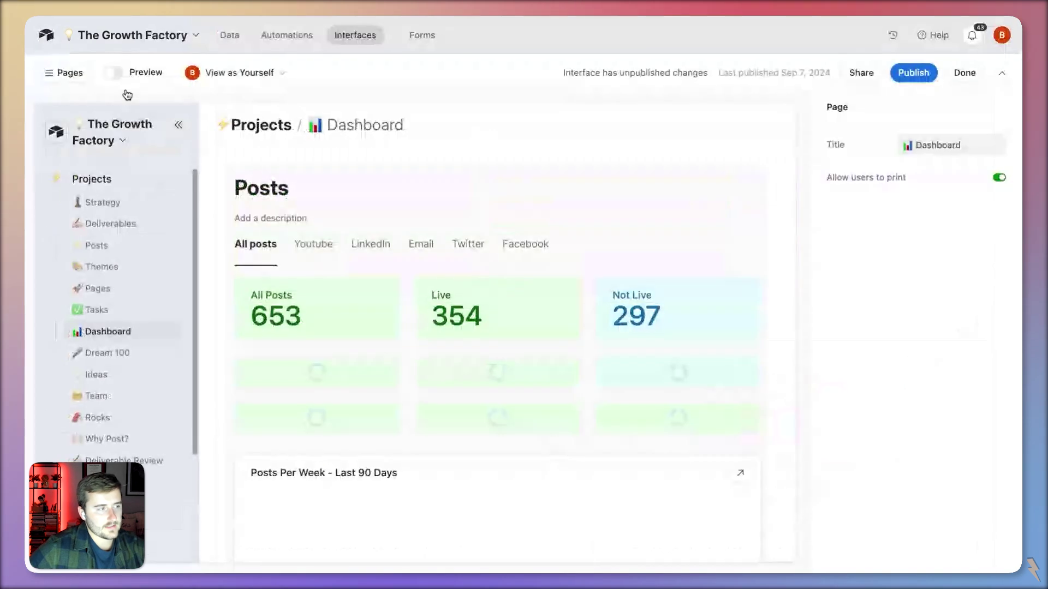
left_click(180, 127)
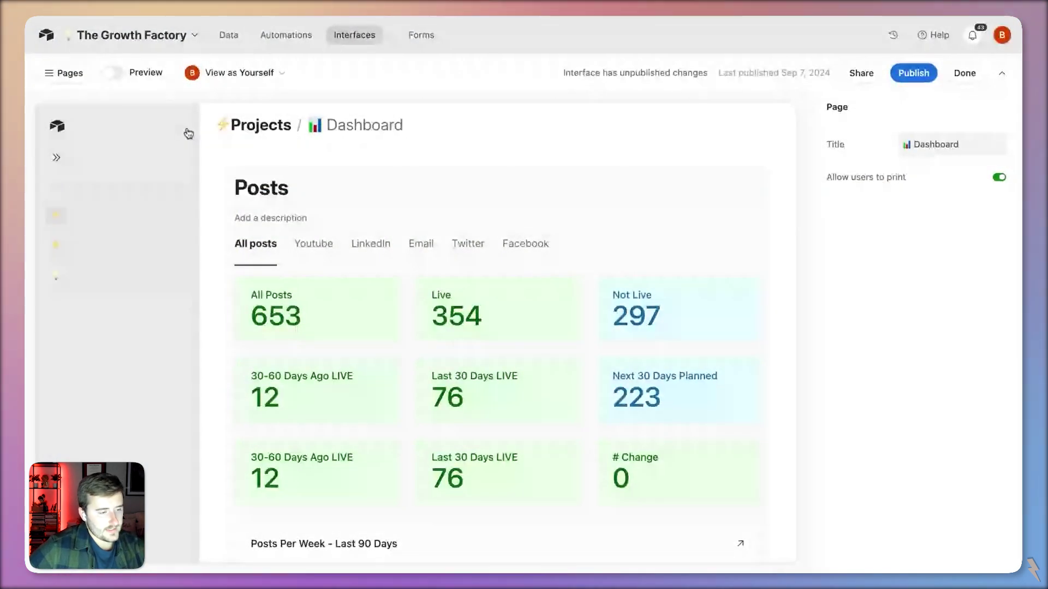
scroll(297, 288, "down", 1)
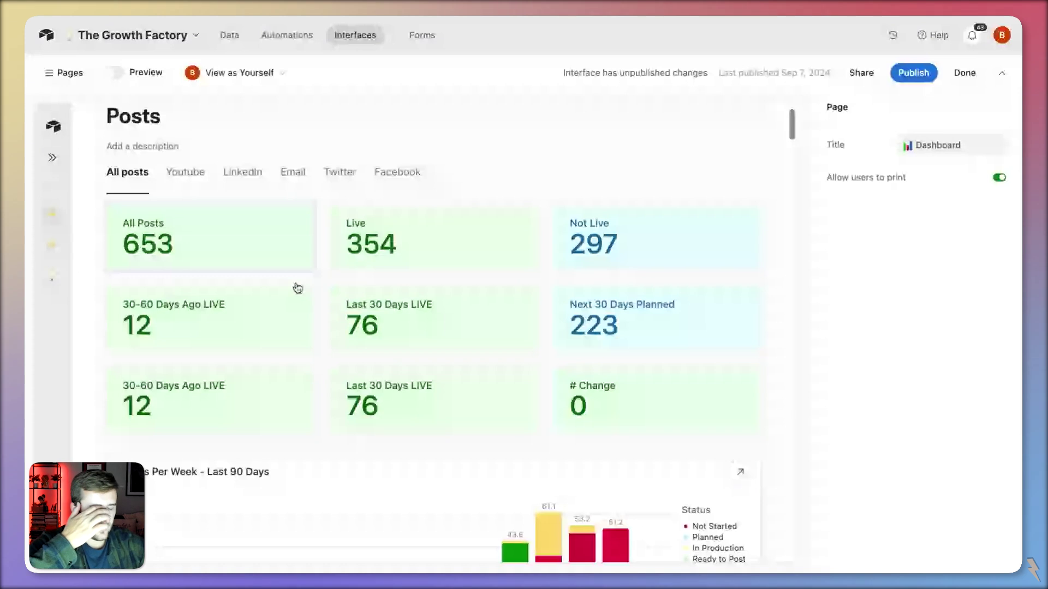
scroll(298, 288, "up", 1)
left_click(648, 425)
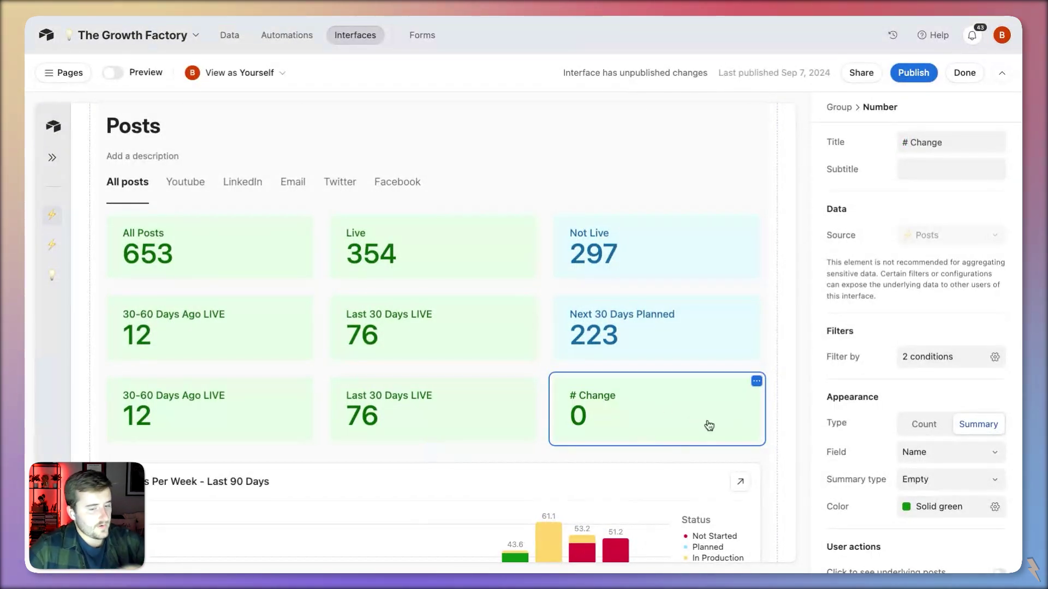
Step: Select the lower 30-60 Days Ago LIVE card and toggle its background colour off, then back to green
left_click(194, 412)
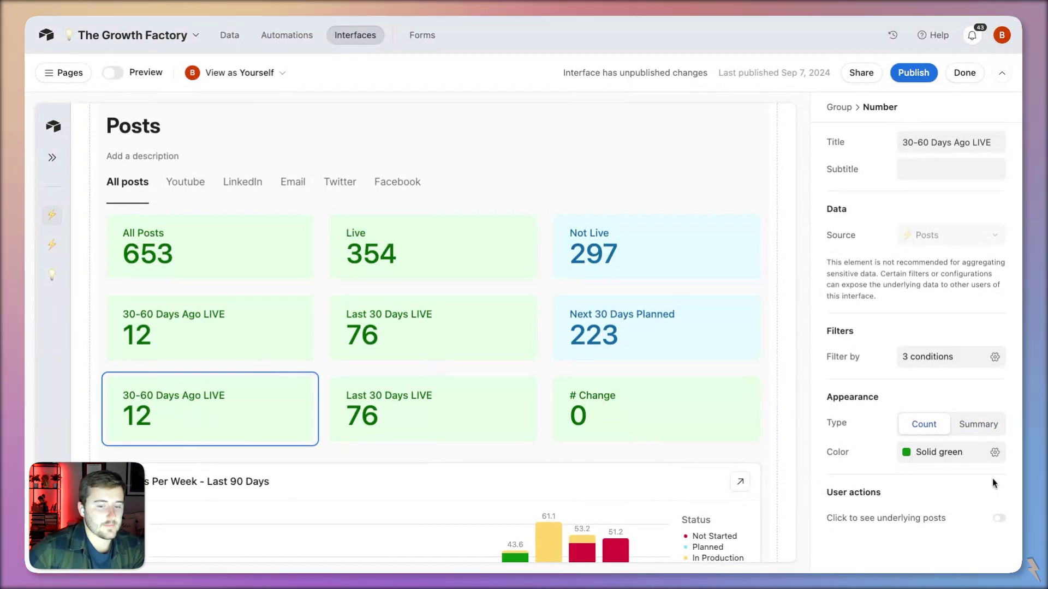
left_click(944, 453)
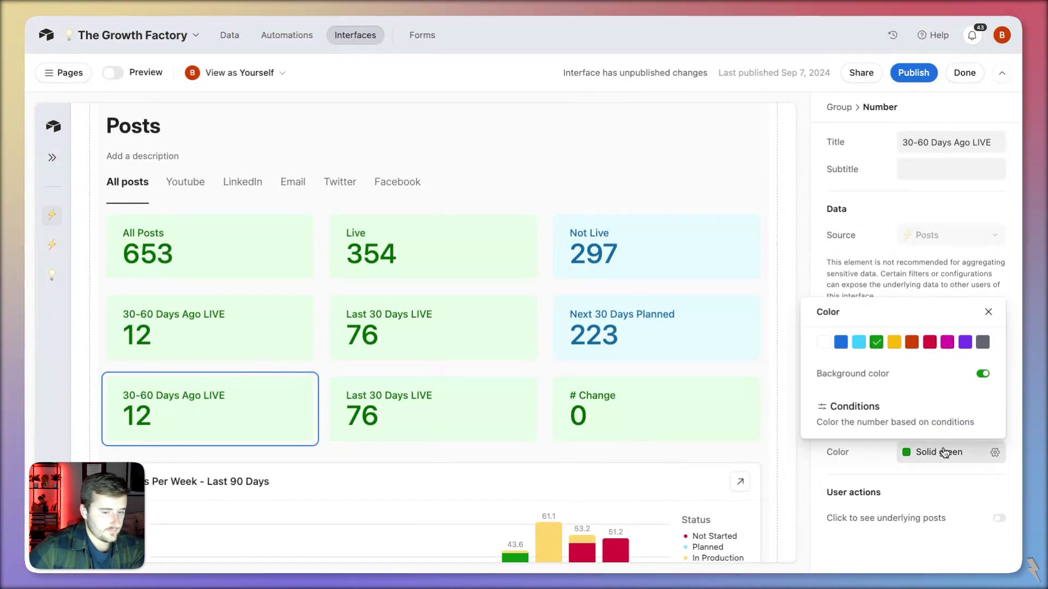
left_click(903, 382)
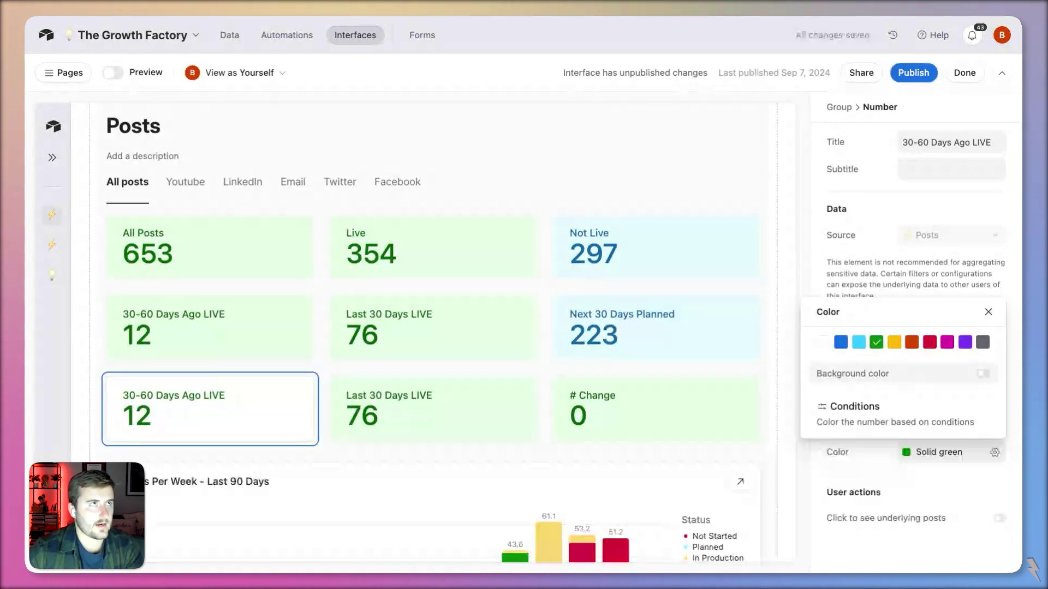
key("space")
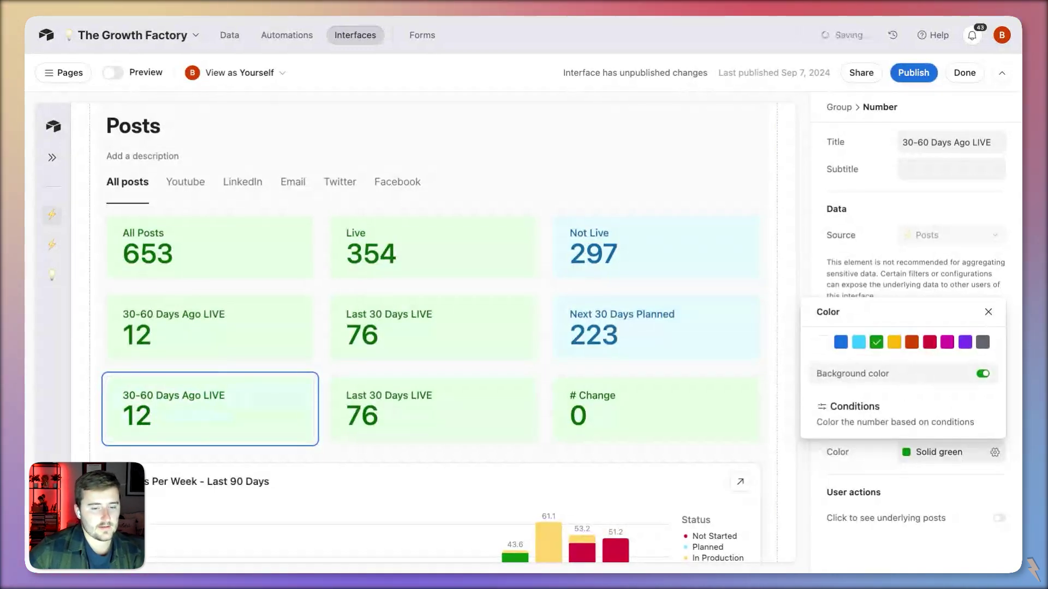
key("space")
key("space")
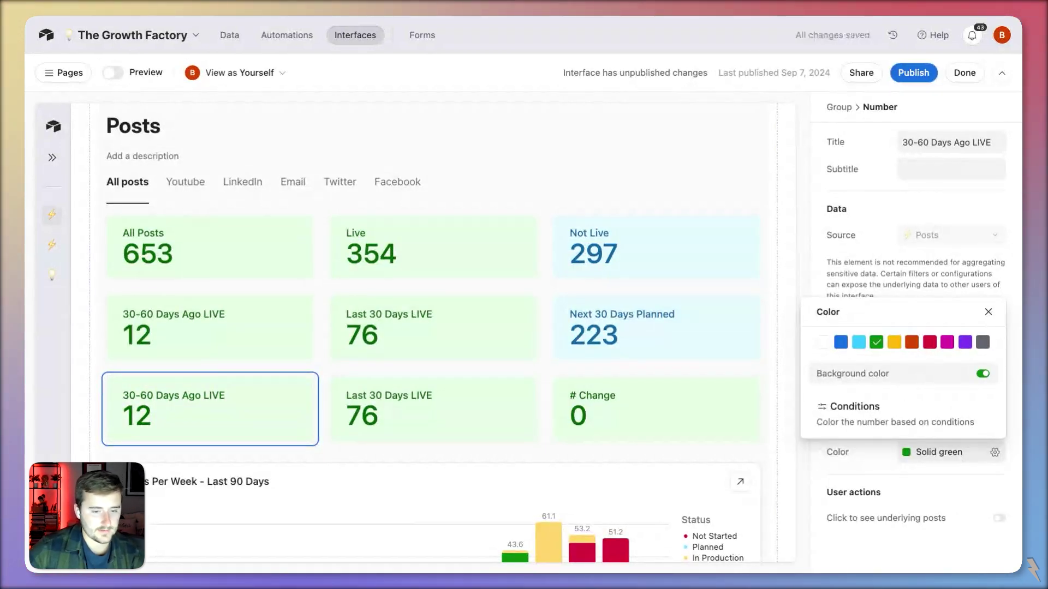
Step: Add a colour condition: blue where Number > 13, otherwise green
left_click(873, 419)
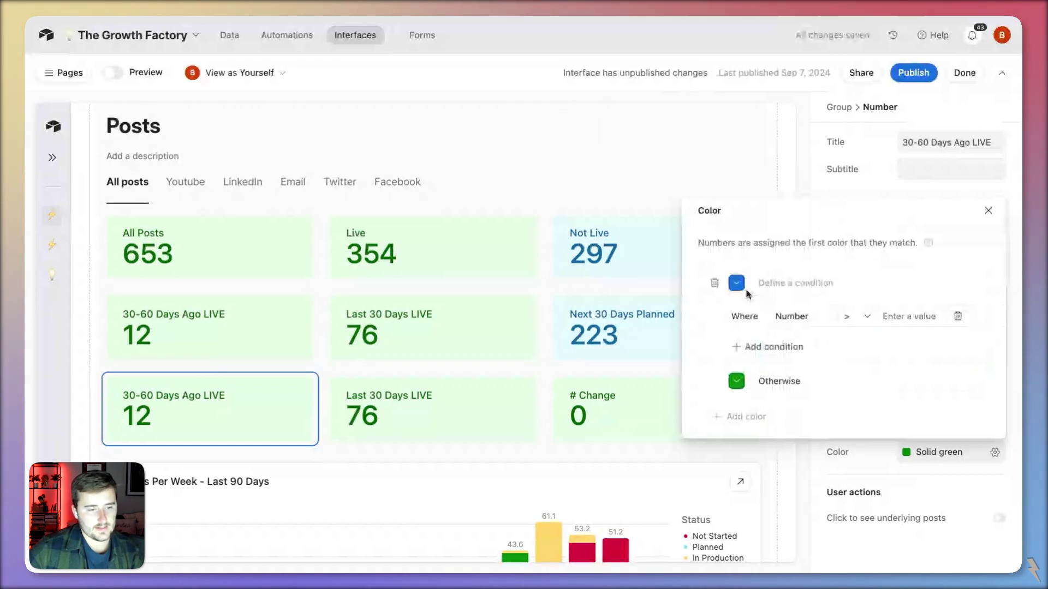
left_click(904, 317)
type("10")
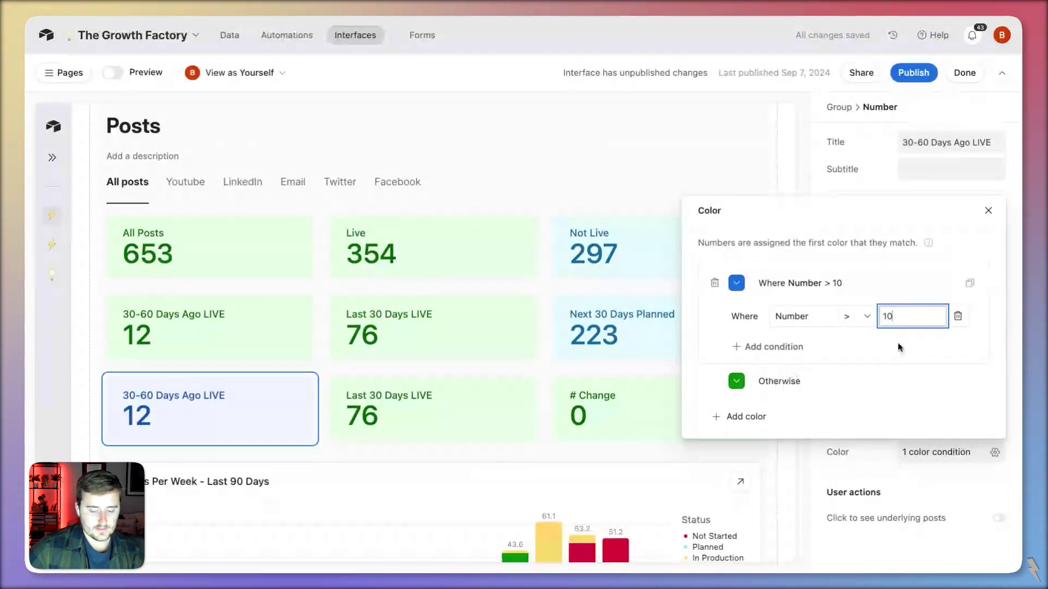
key("BackSpace")
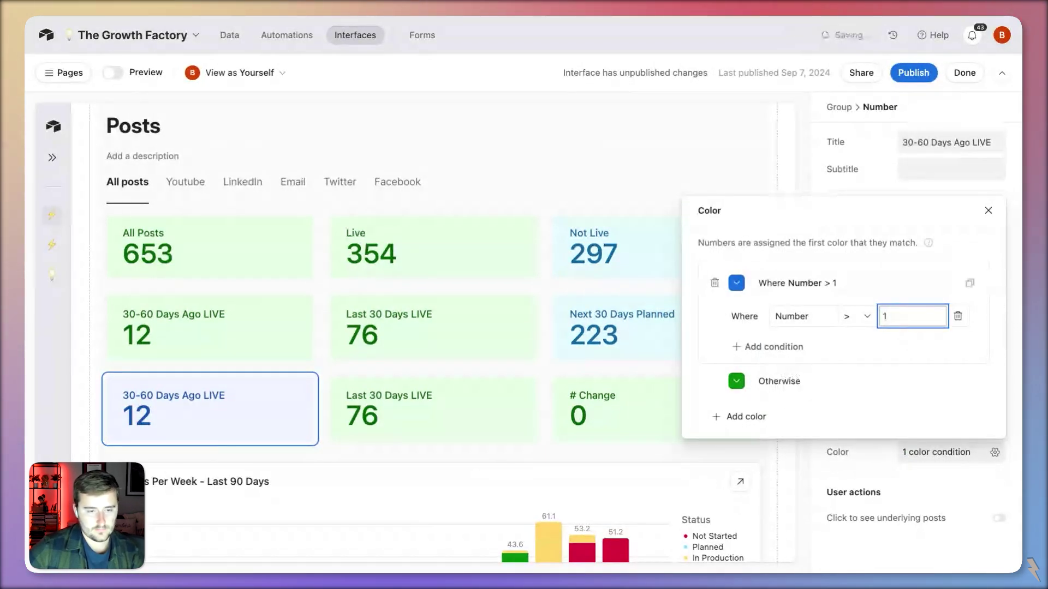
type("3")
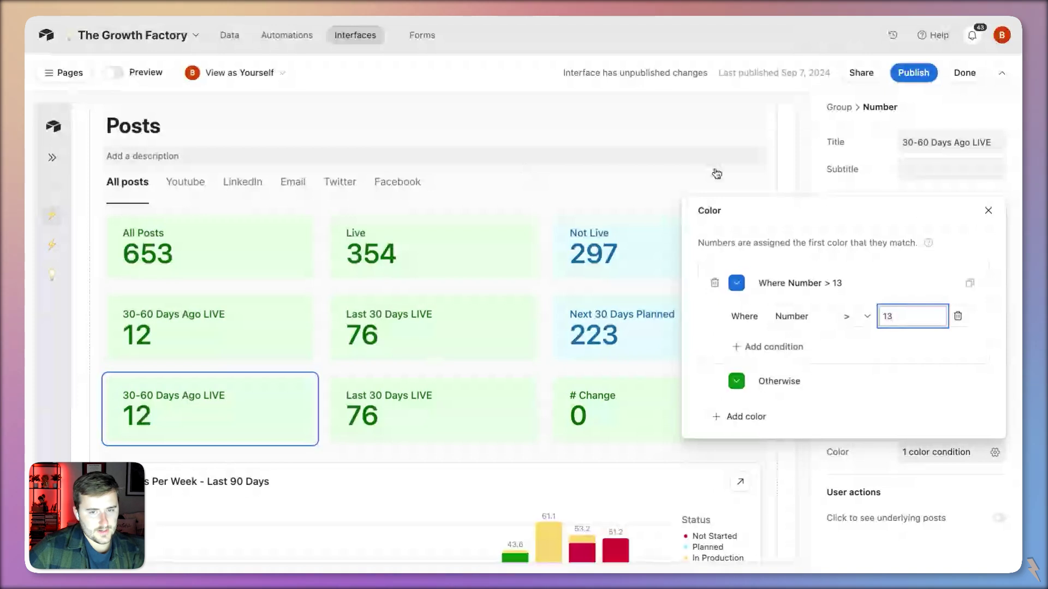
left_click(987, 210)
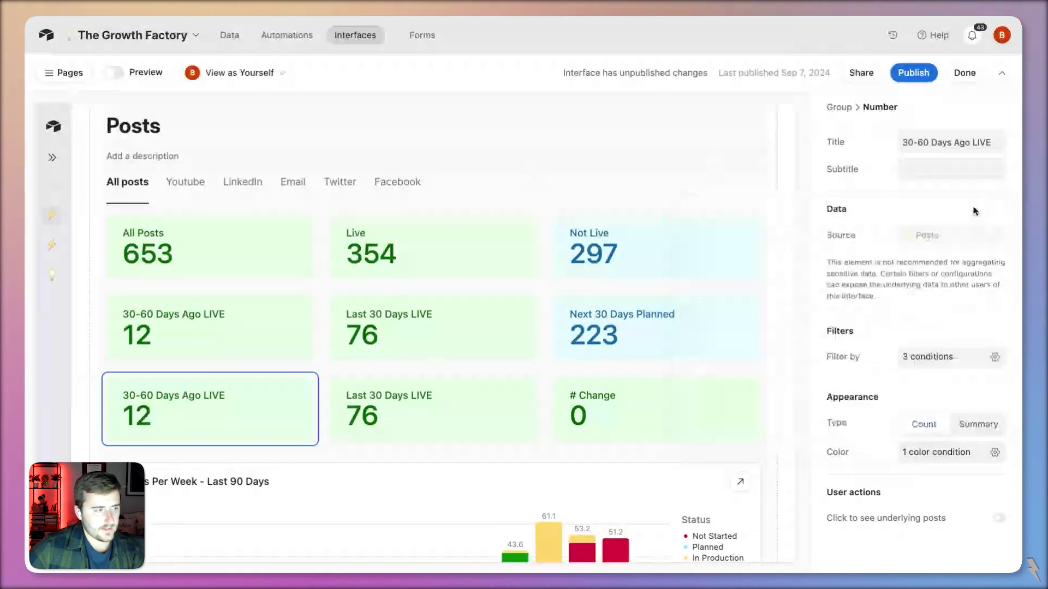
left_click(59, 82)
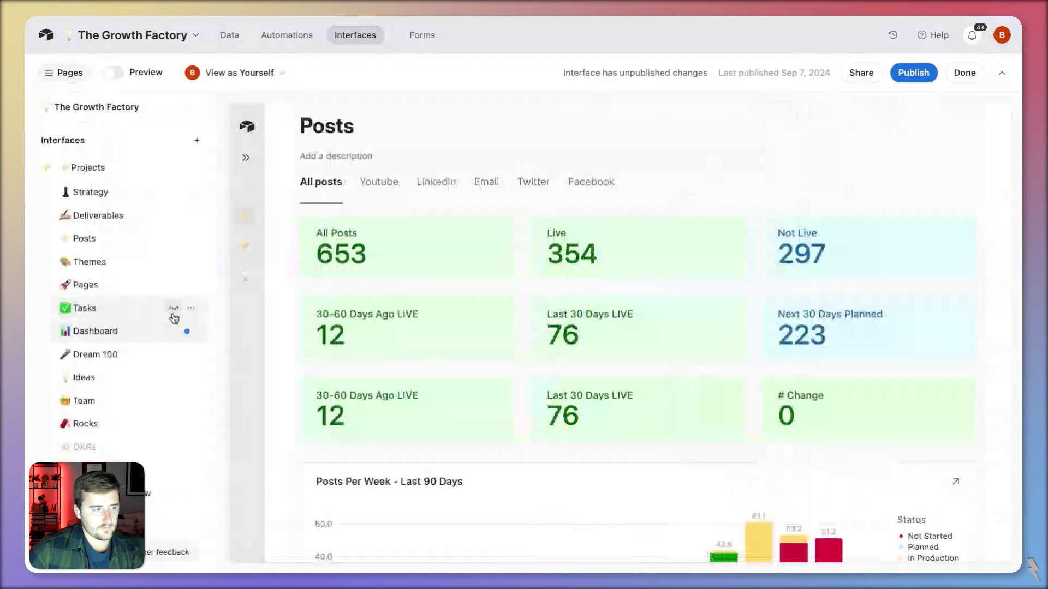
left_click(173, 312)
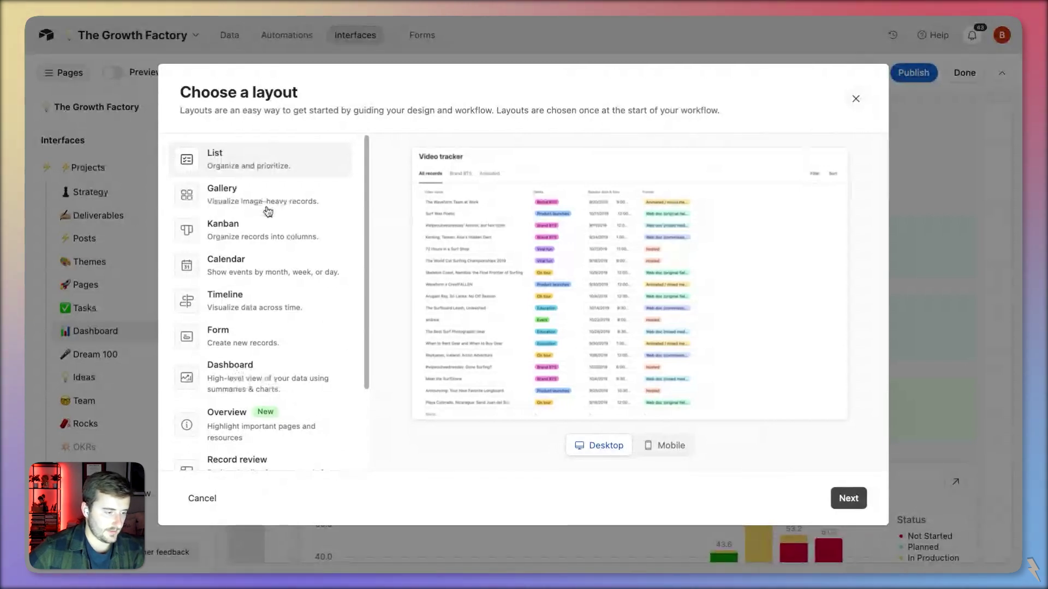
scroll(252, 344, "down", 3)
scroll(255, 347, "down", 1)
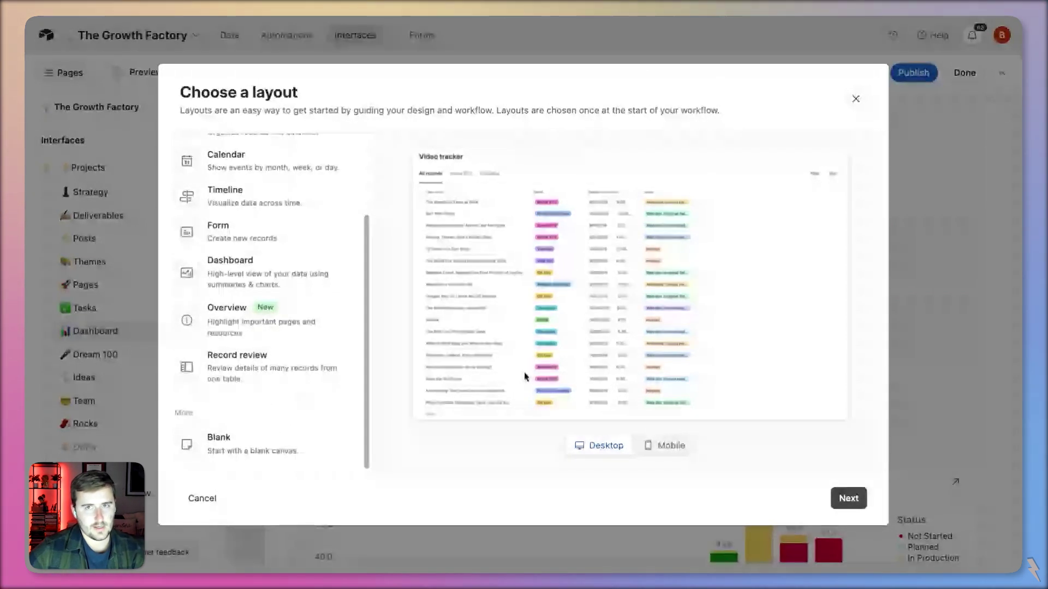
left_click(854, 100)
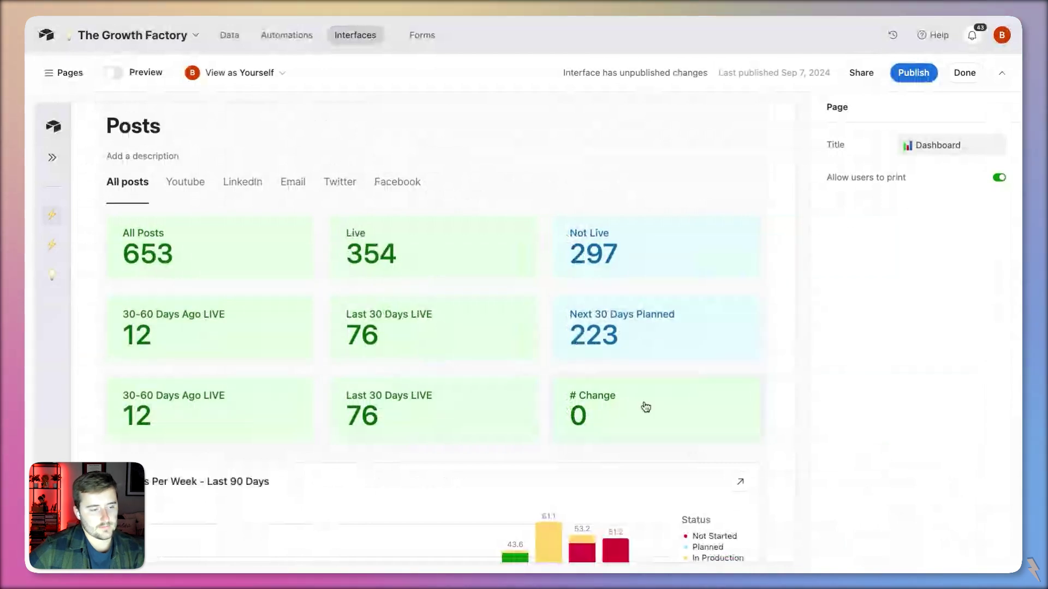
Step: Compare the # Change, 30-60 Days Ago LIVE and Last 30 Days LIVE card settings, then view Youtube
left_click(608, 400)
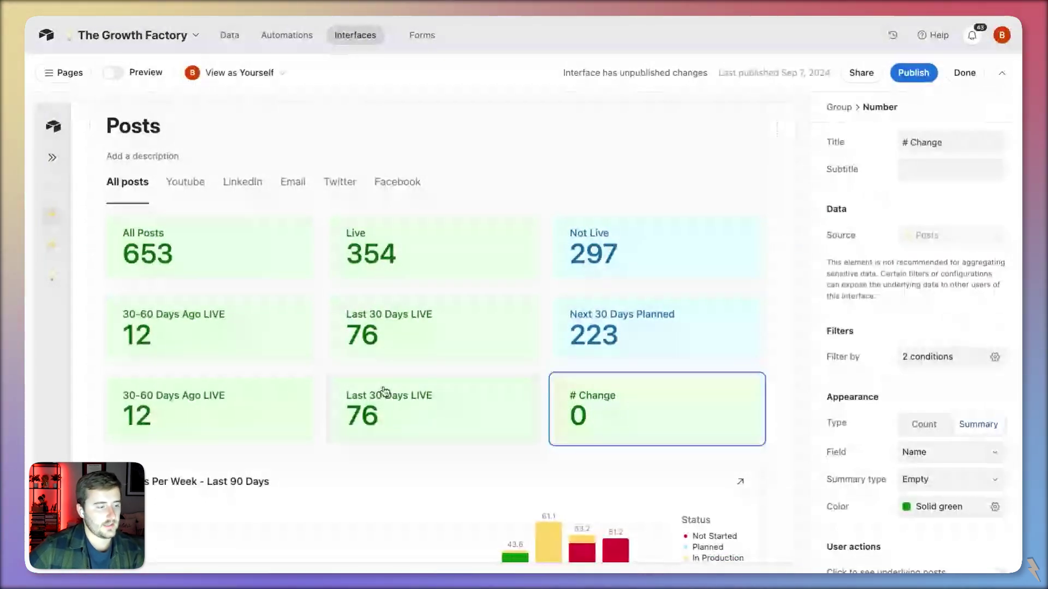
left_click(175, 402)
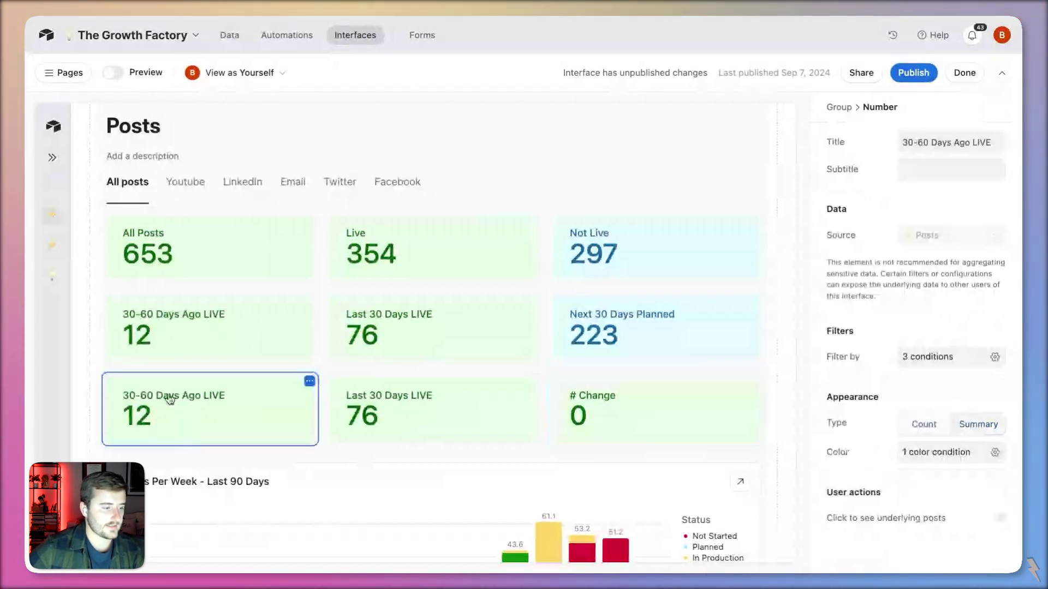
left_click(398, 406)
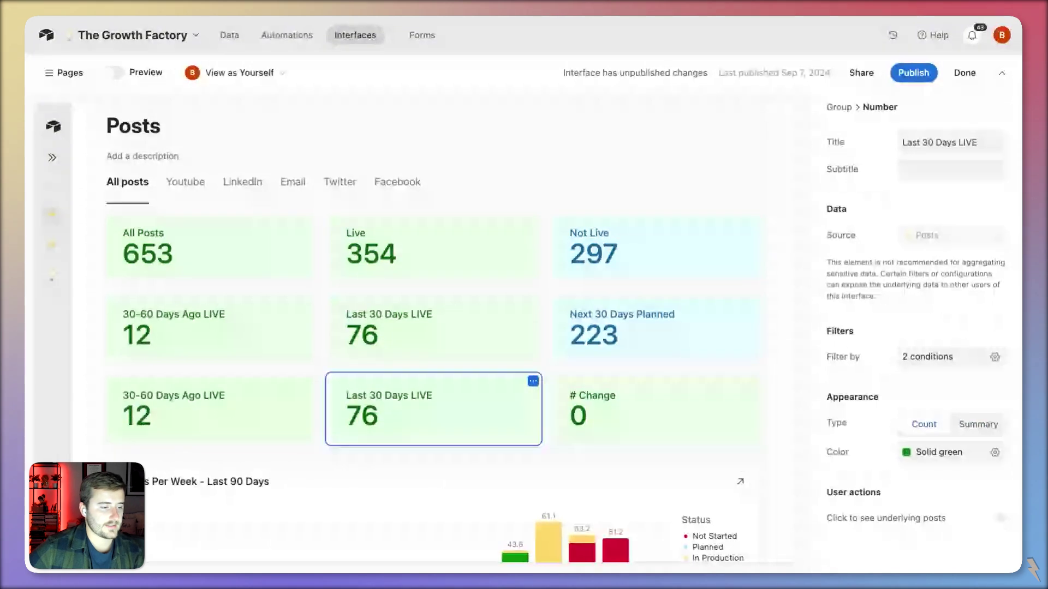
left_click(600, 420)
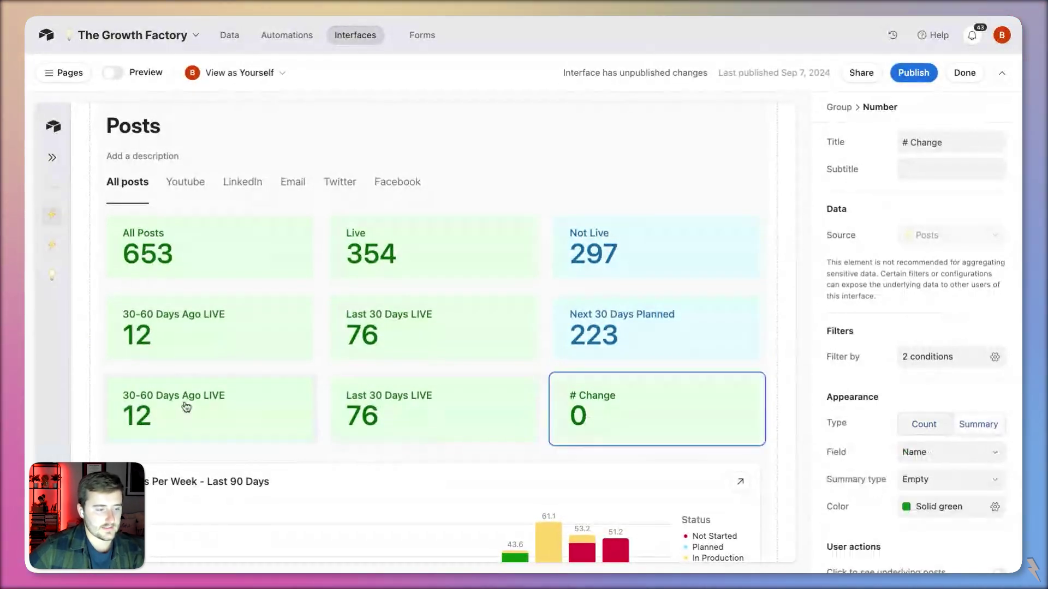
left_click(382, 406)
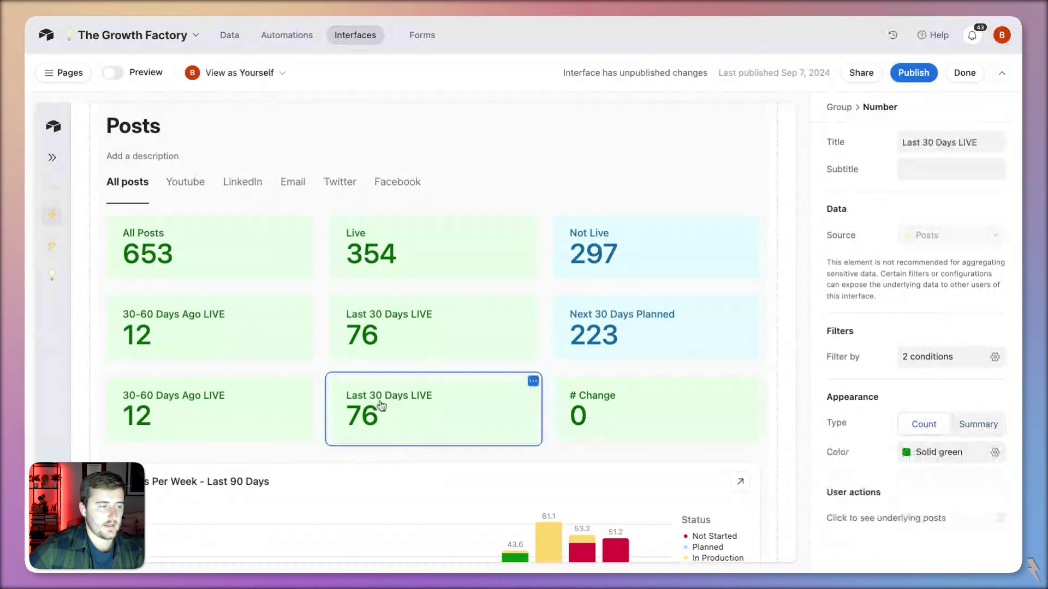
left_click(218, 410)
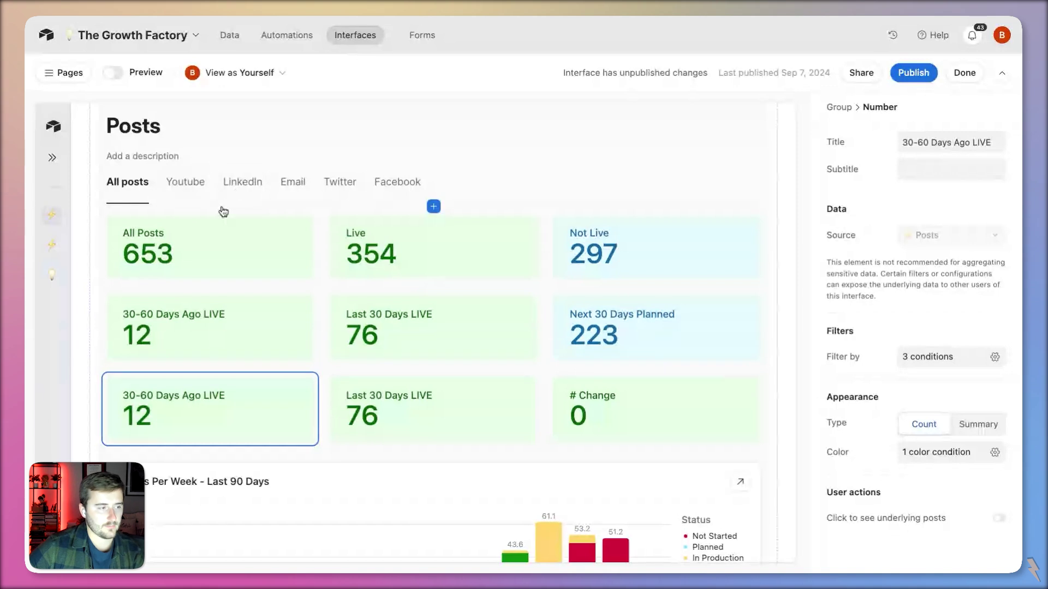
left_click(177, 196)
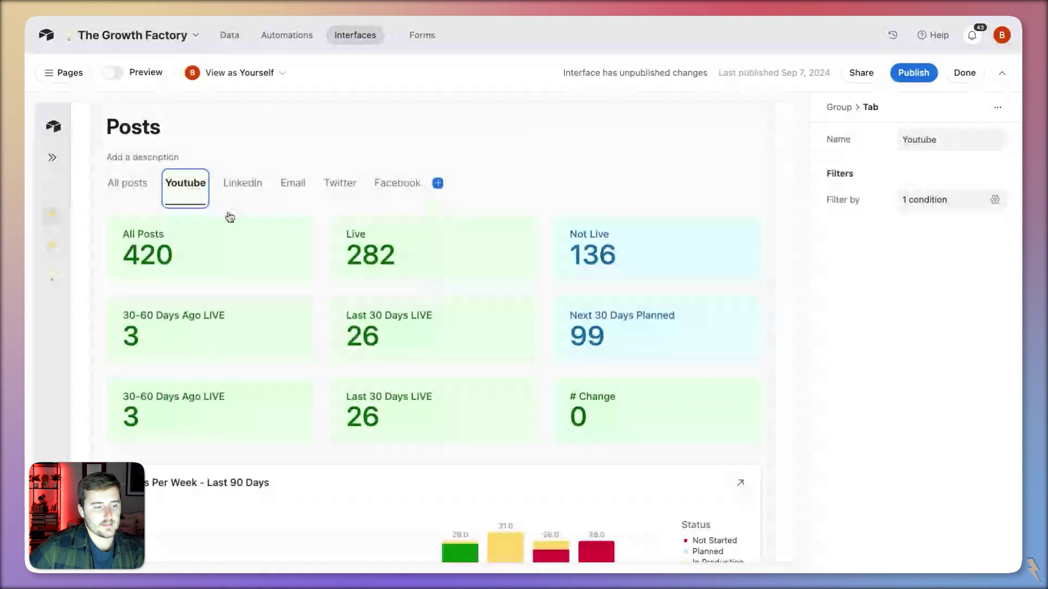
left_click(246, 186)
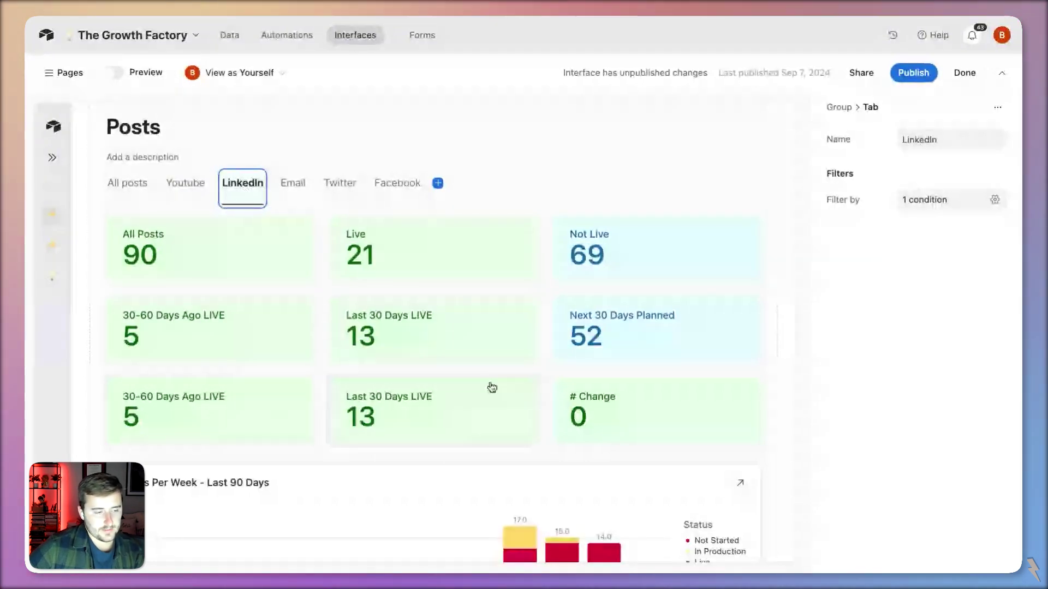
left_click(281, 186)
left_click(339, 183)
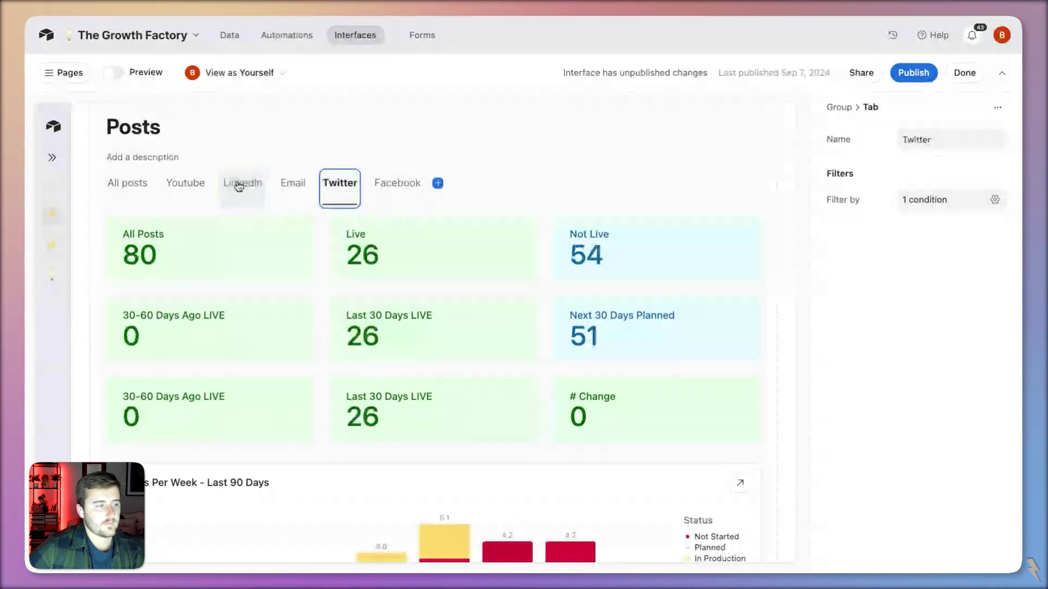
left_click(186, 184)
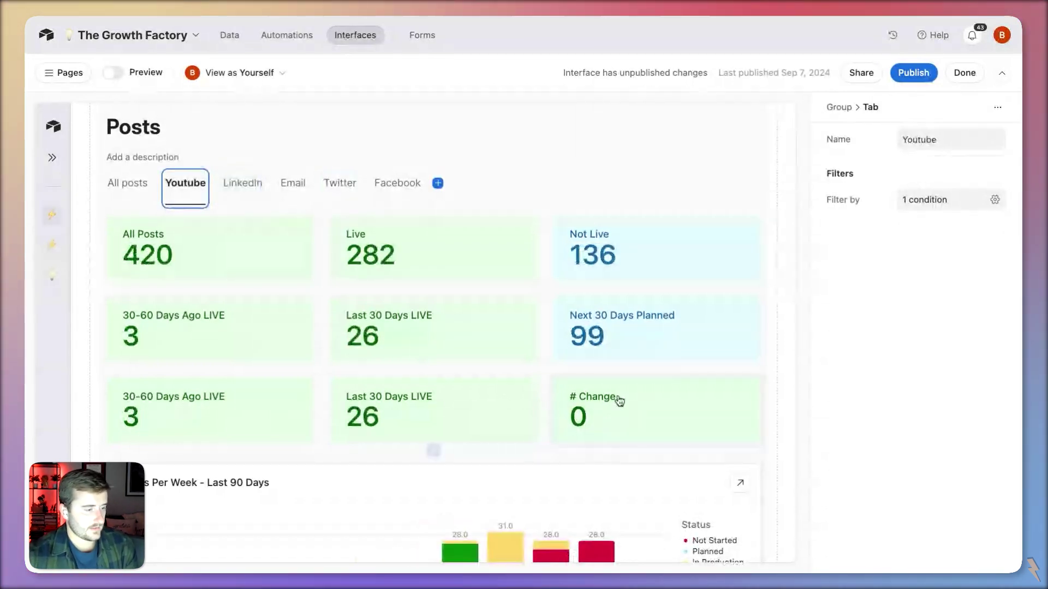
Step: Check the 30-60 Days Ago LIVE and Last 30 Days LIVE filter conditions, then select # Change
left_click(228, 403)
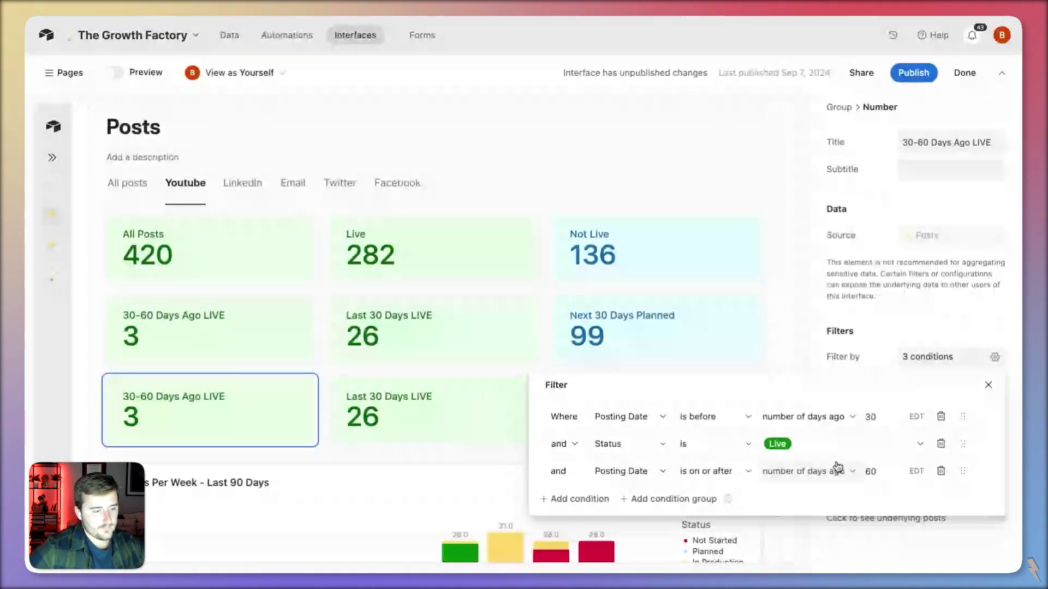
left_click(439, 424)
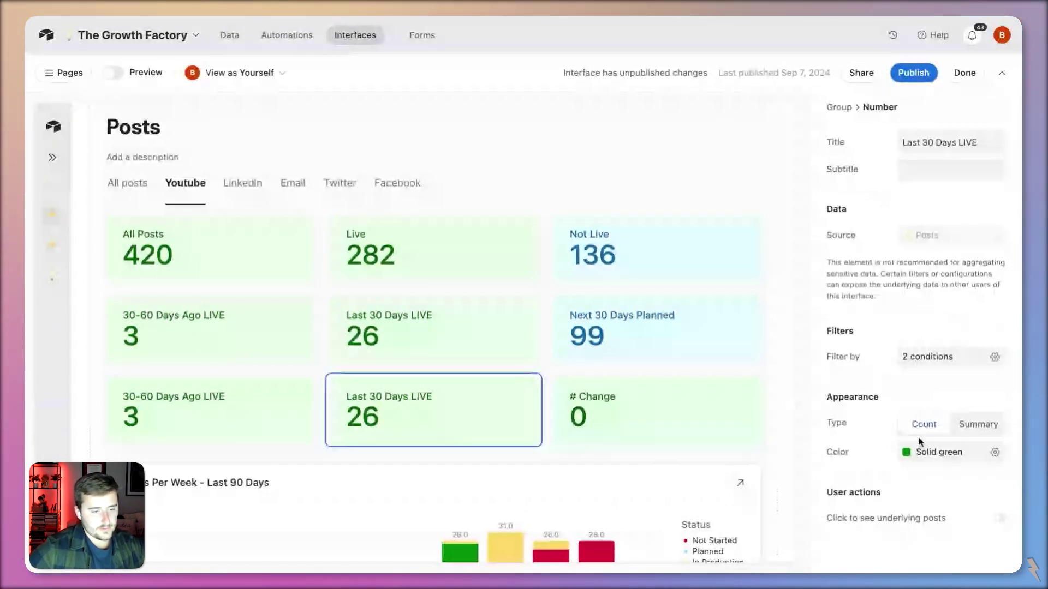
left_click(928, 357)
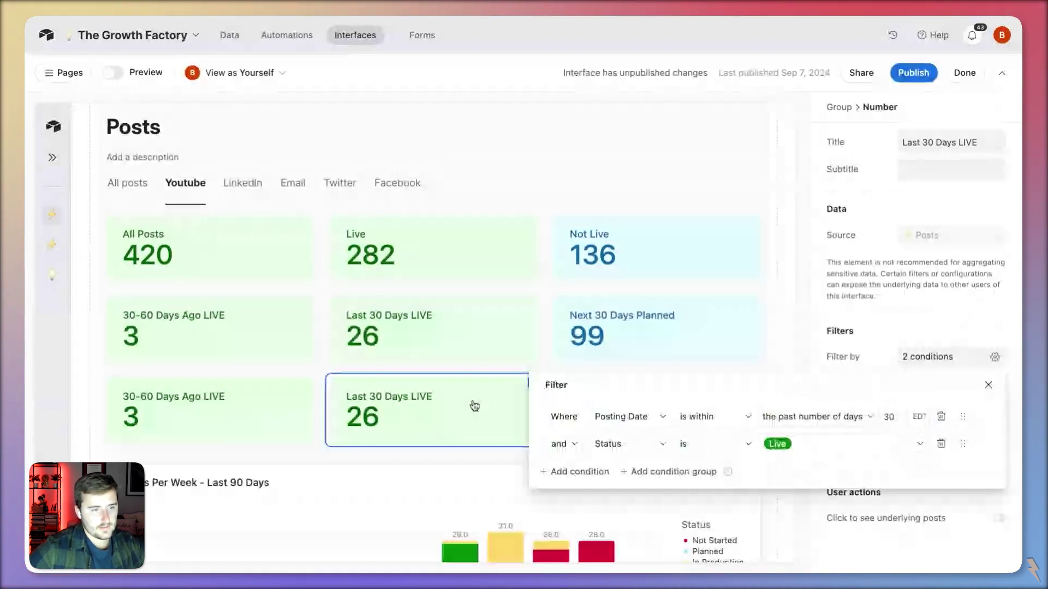
left_click(766, 183)
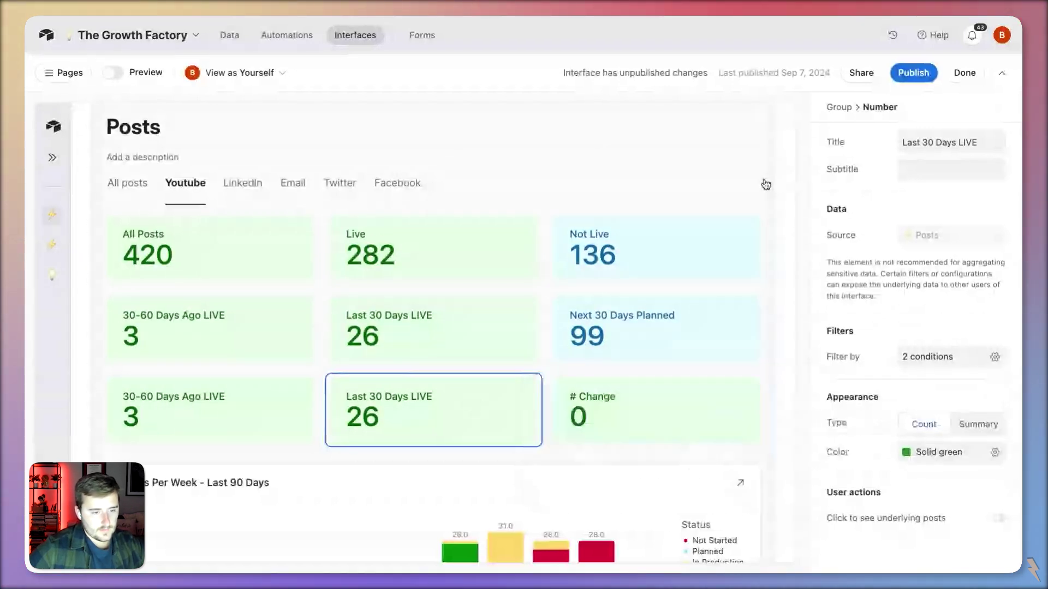
left_click(682, 415)
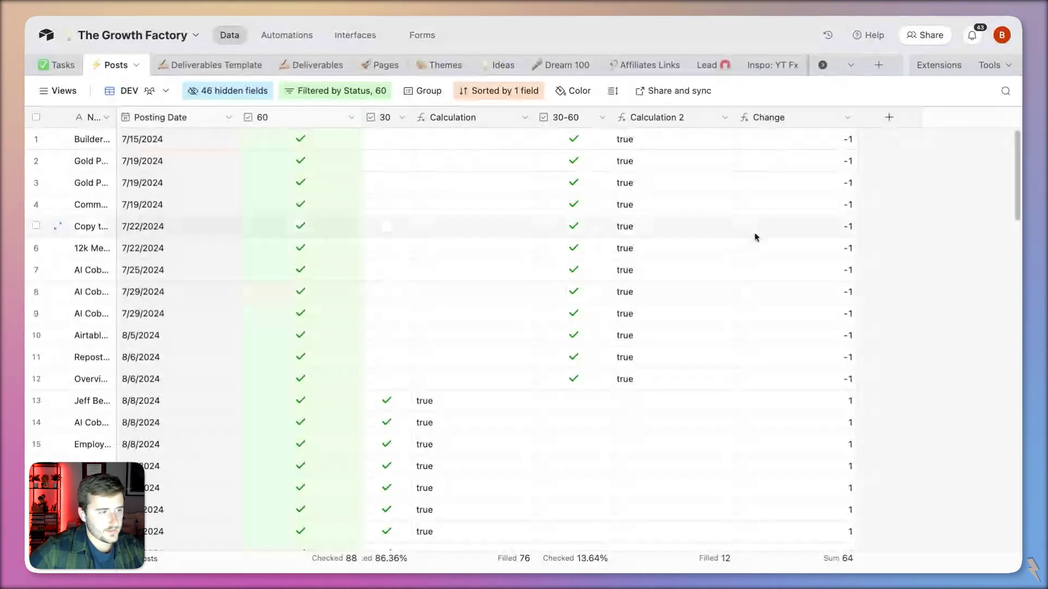
Step: Narrow the 60 column, check the Change values in rows 7 and 15, and review the Change formula
left_click_drag(360, 118, 301, 117)
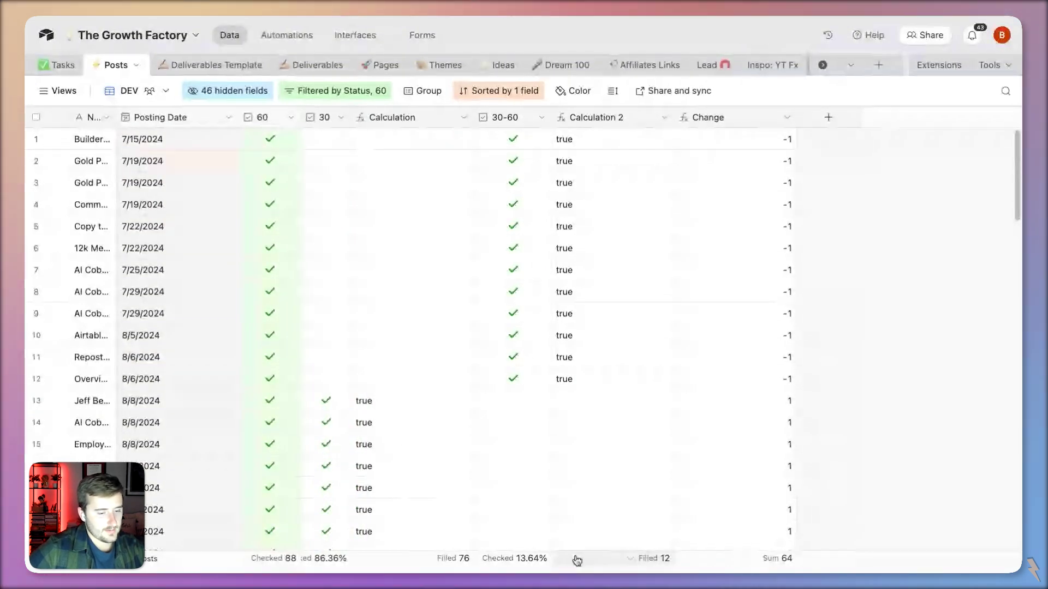
left_click(744, 273)
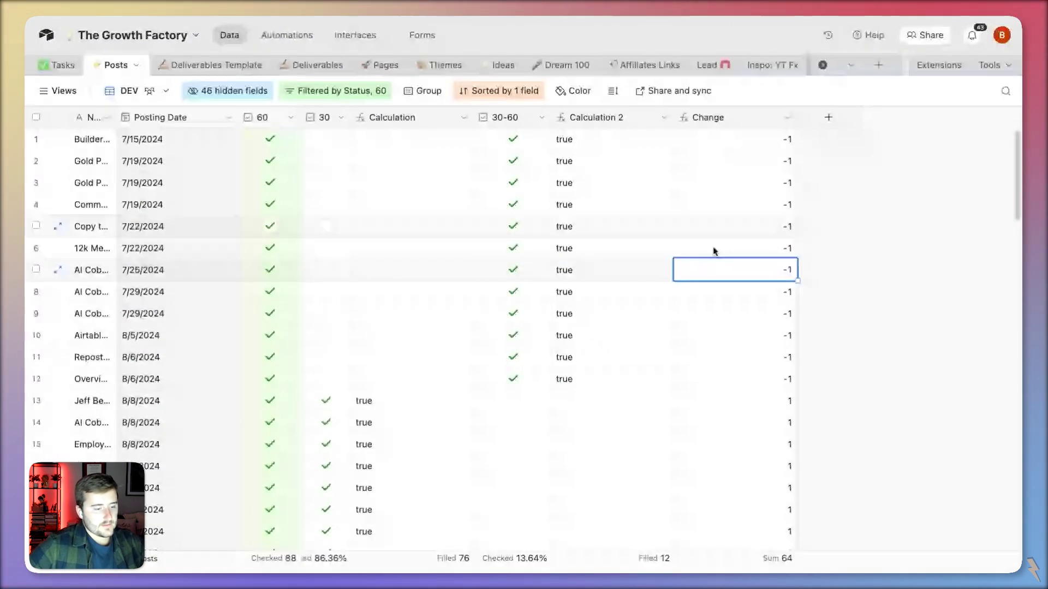
key("Down")
key("Down")
key("Down")
key("Down")
key("Down")
key("Down")
key("Down")
key("Down")
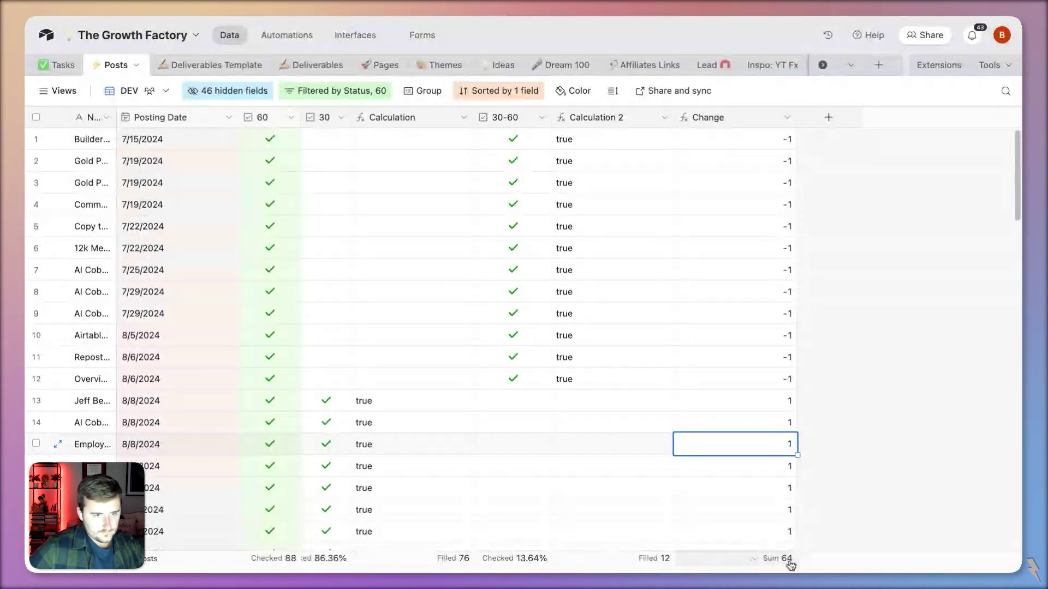
double_click(719, 117)
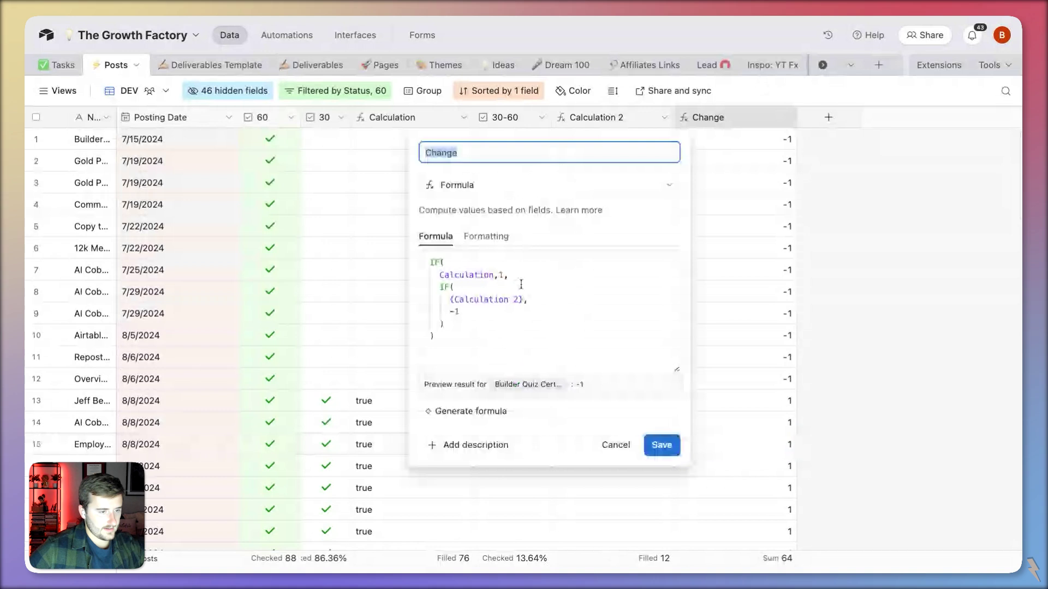
left_click(625, 450)
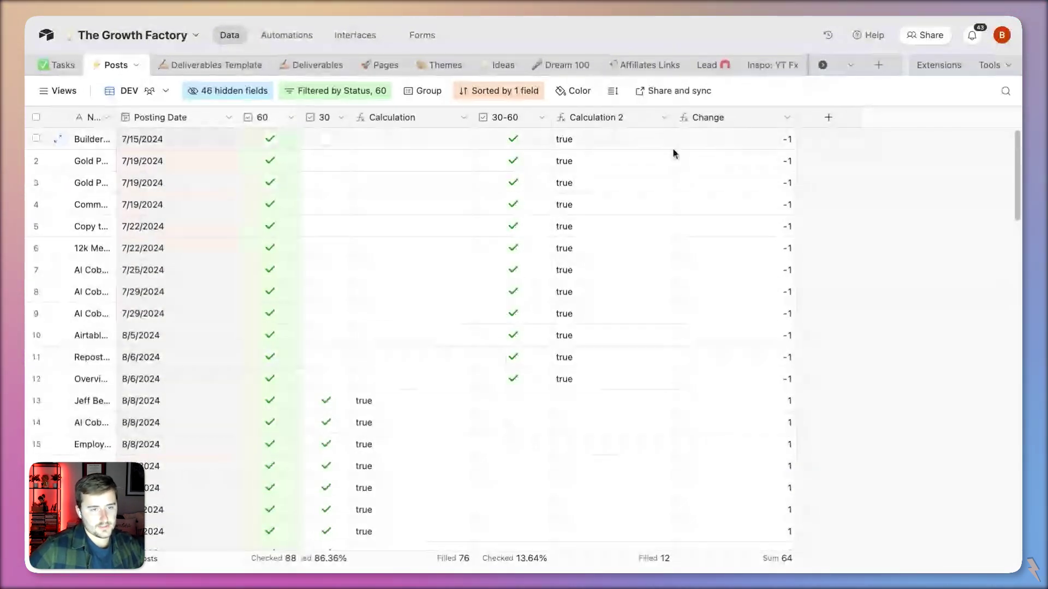
Step: Create a formula field DATETIME_DIFF({Posting Date},today(),'days')
left_click(828, 117)
left_click(814, 186)
type("f")
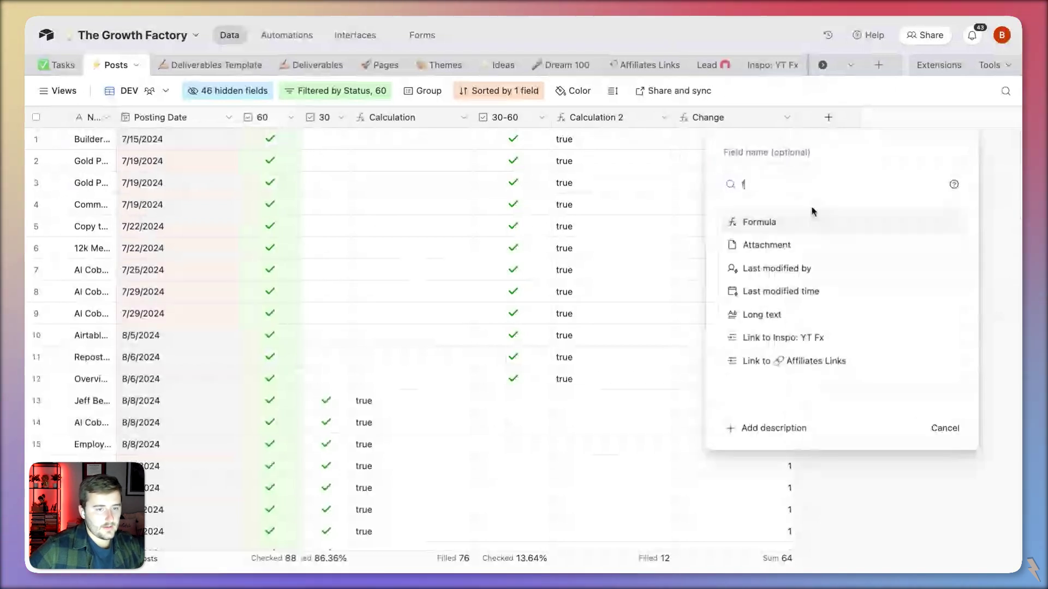
left_click(813, 216)
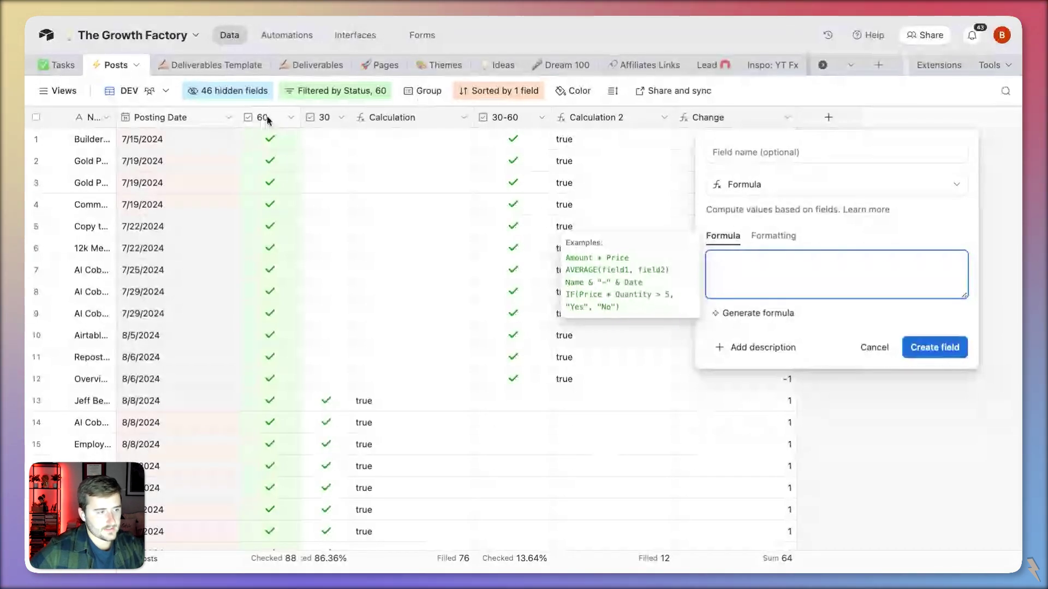
type("f")
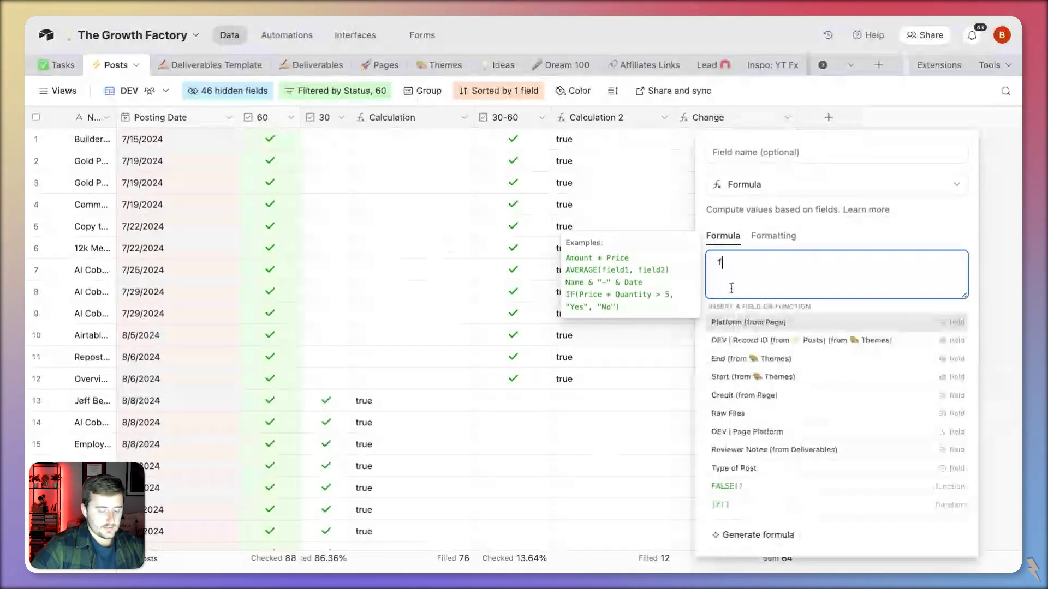
key("super+a")
type("datre")
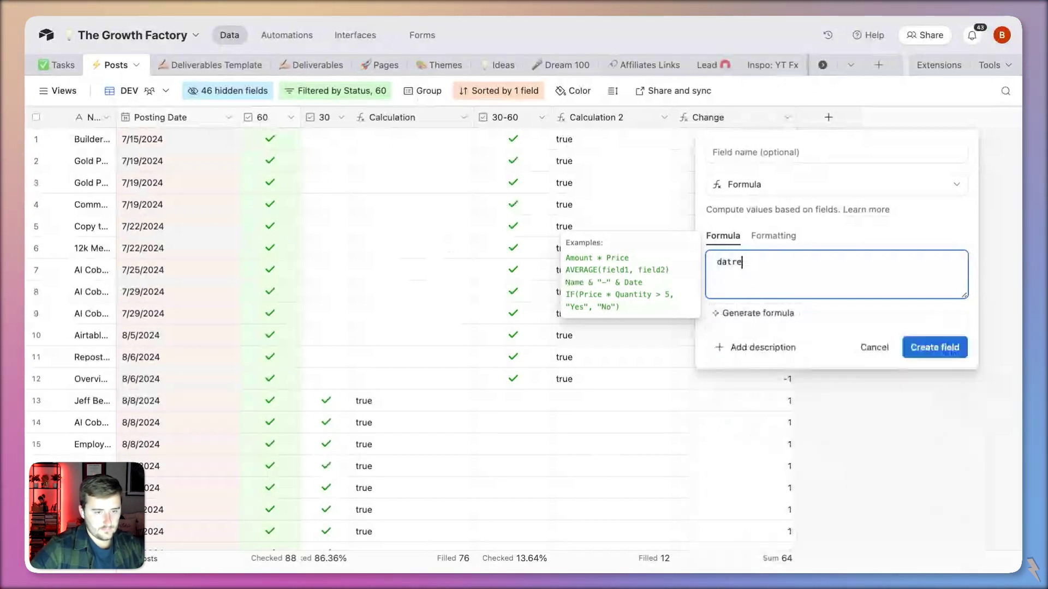
key("BackSpace")
key("BackSpace")
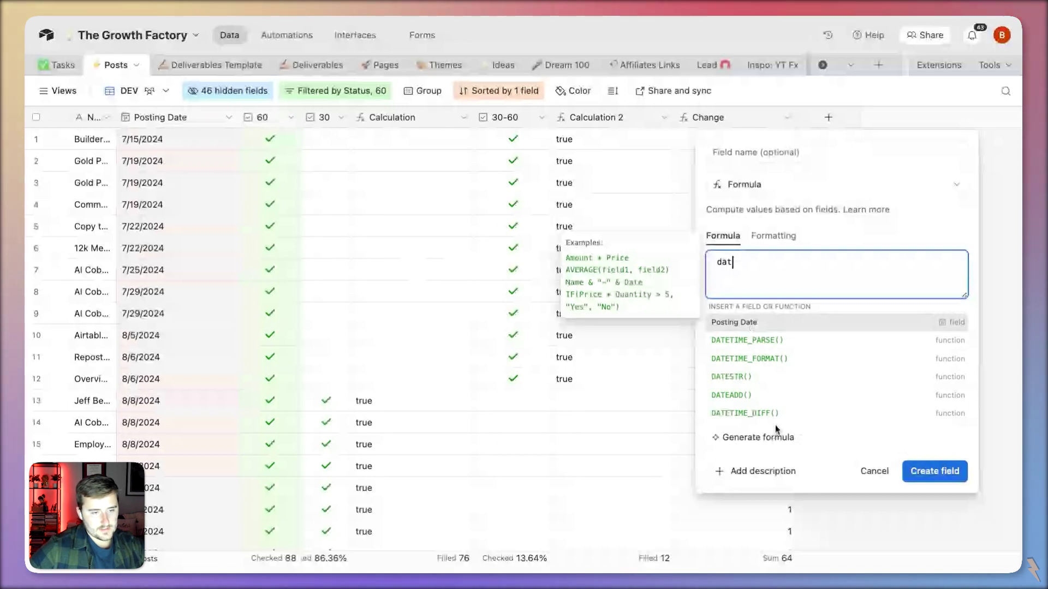
left_click(770, 414)
type("p")
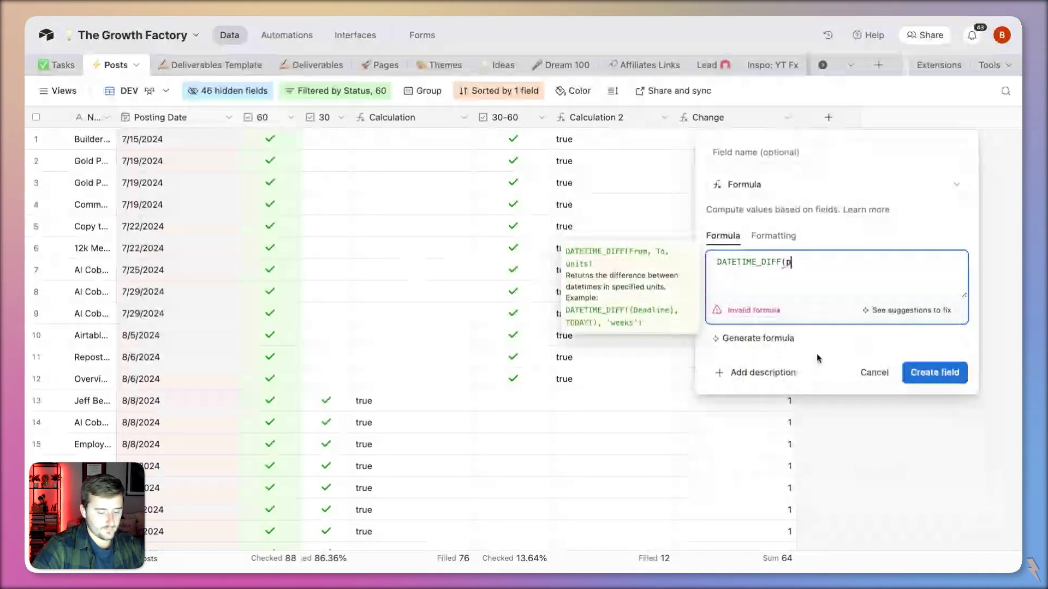
key("Tab")
type(",t")
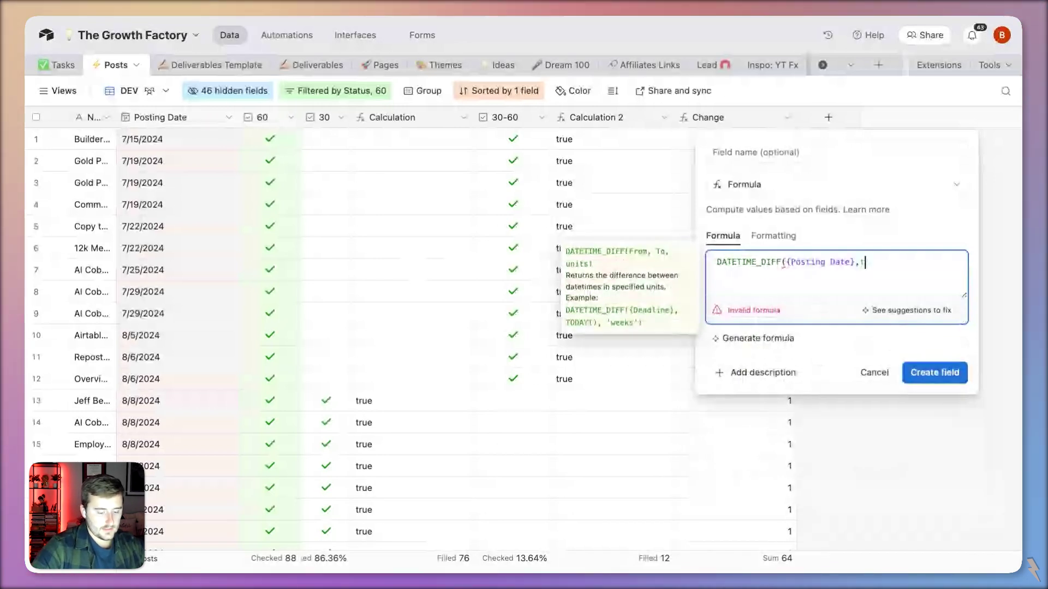
type("oday(),'")
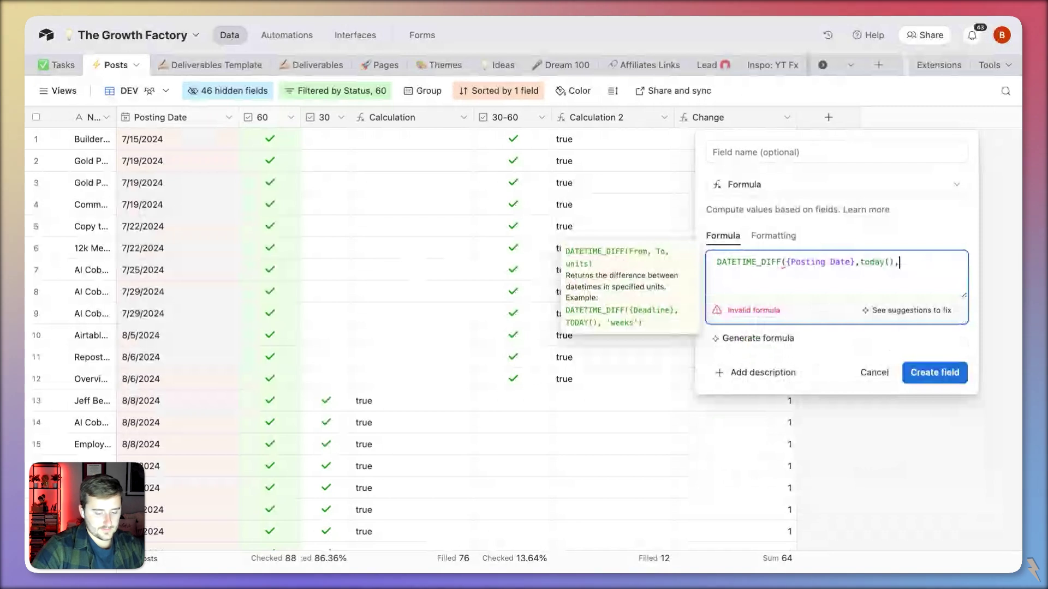
type("days')")
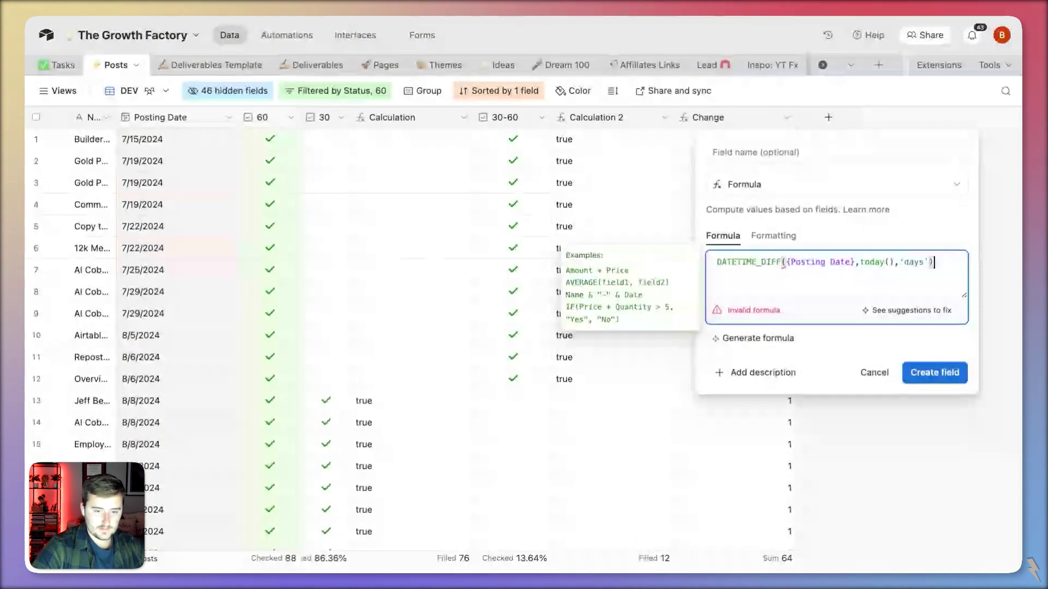
left_click(928, 373)
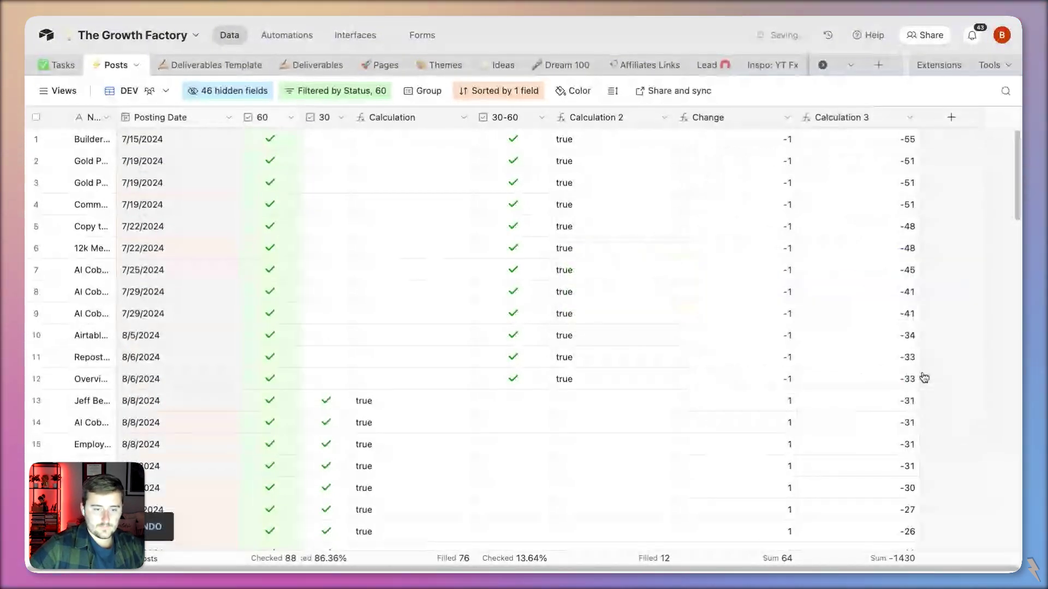
Step: Narrow the Change and Calculation 3 columns
scroll(873, 129, "down", 5)
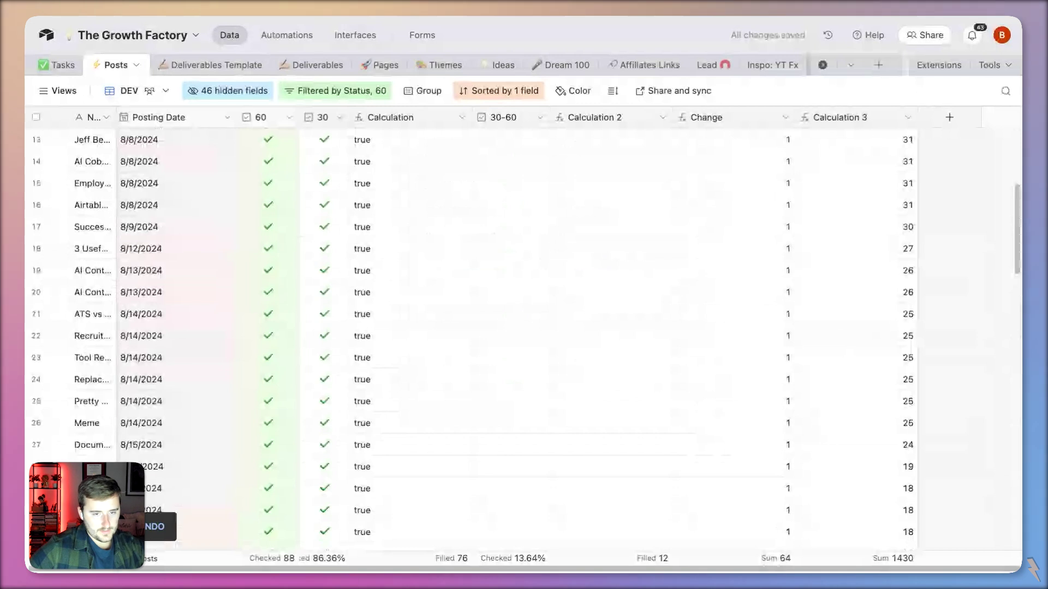
scroll(858, 194, "up", 3)
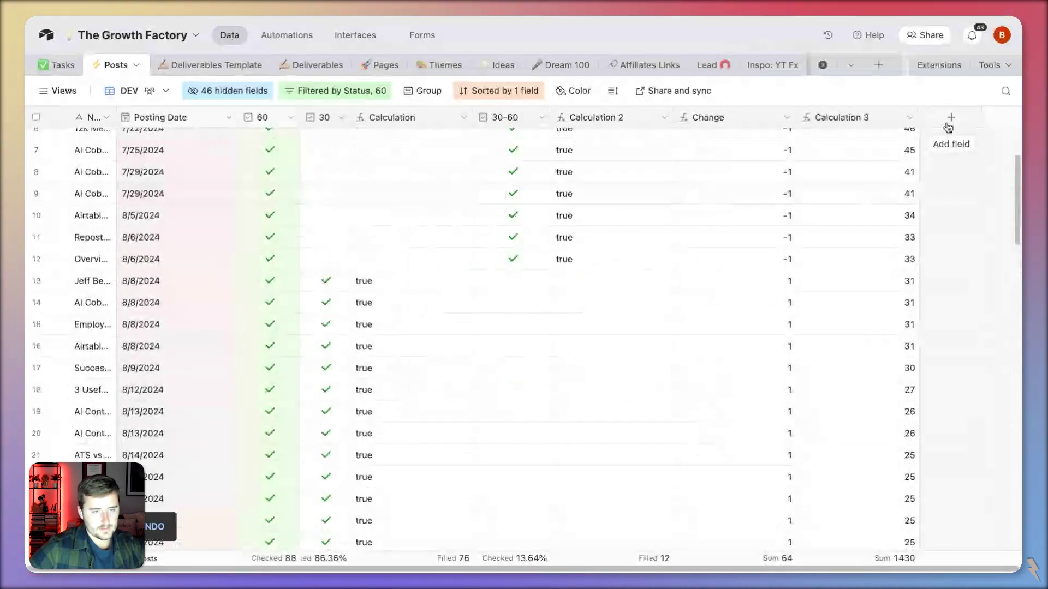
left_click_drag(797, 117, 755, 118)
left_click_drag(878, 118, 858, 118)
Step: Start a new formula field with IF(AND({Calculation 3}>0
left_click(891, 117)
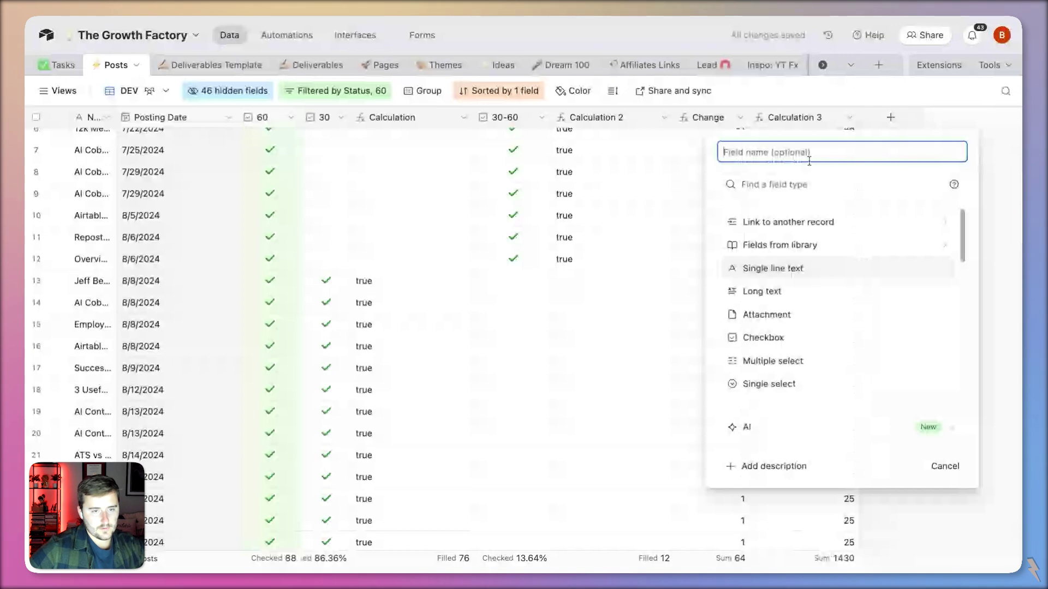
left_click(785, 225)
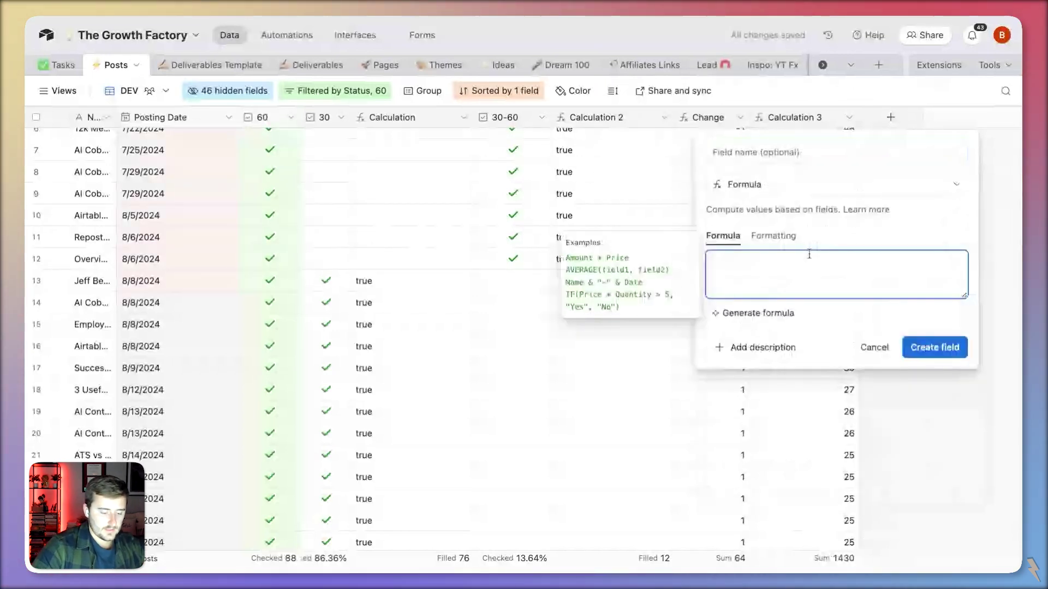
type("if(   ")
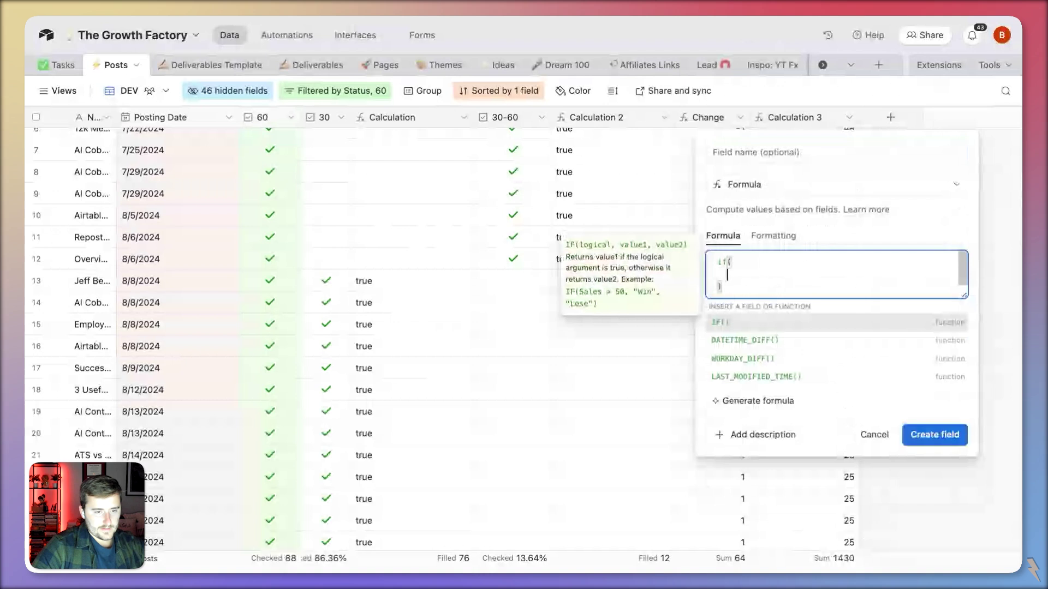
type("cal")
key("Return")
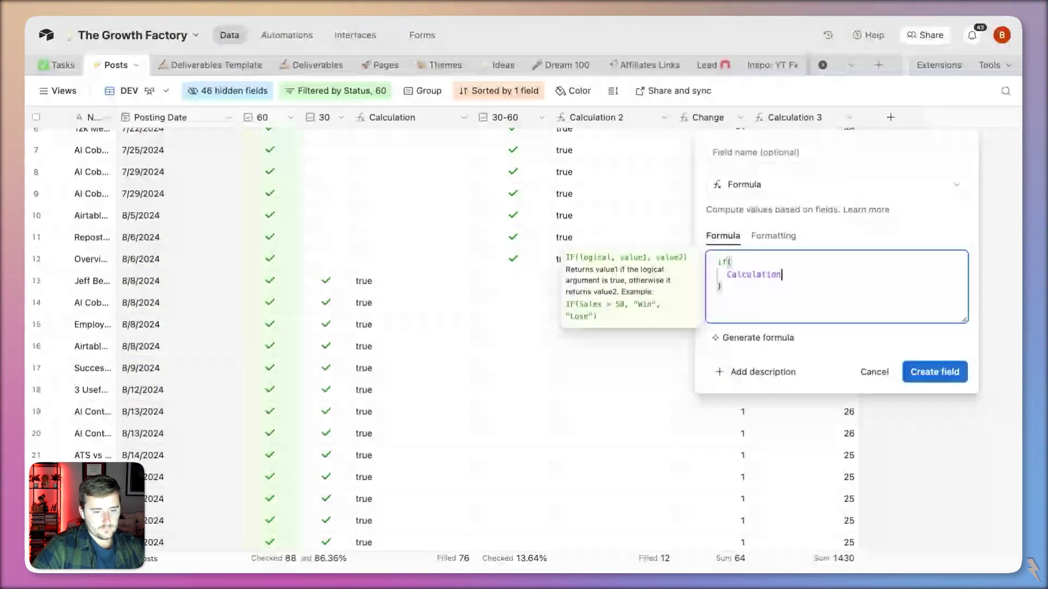
key("alt+BackSpace")
type("a")
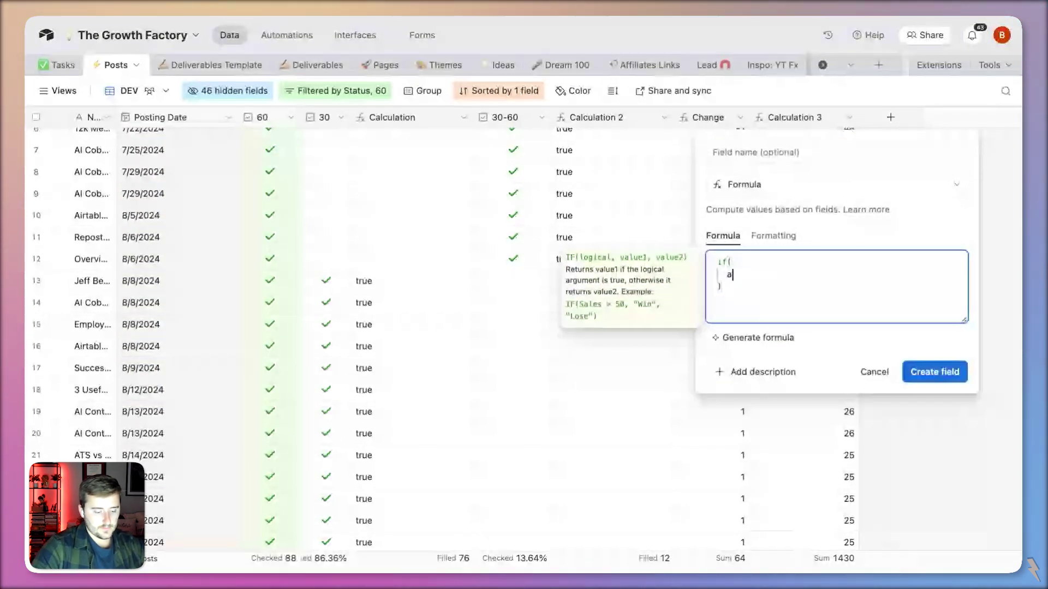
type("nd(")
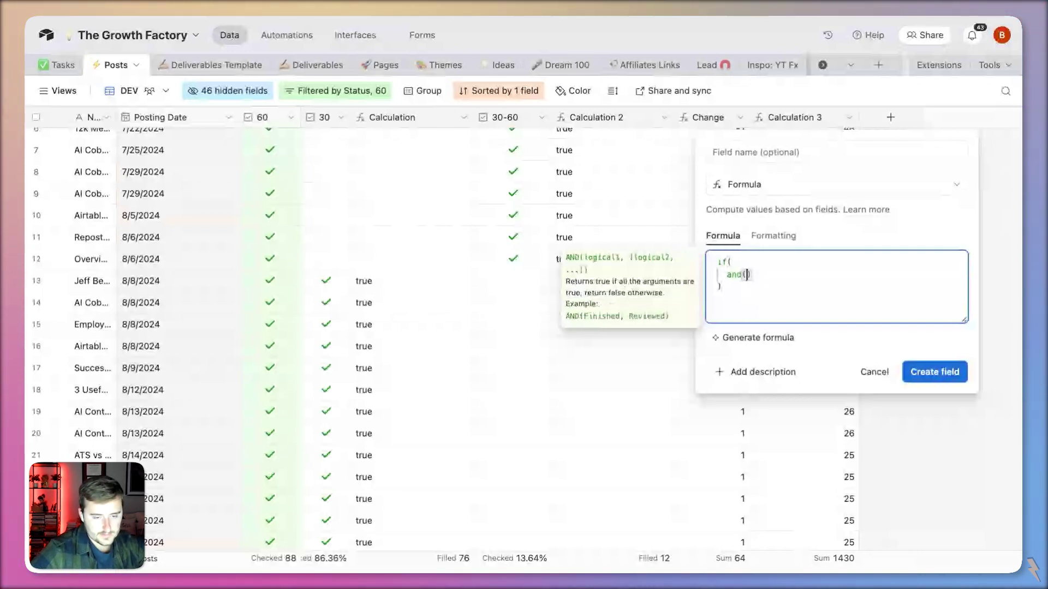
type("Calculation")
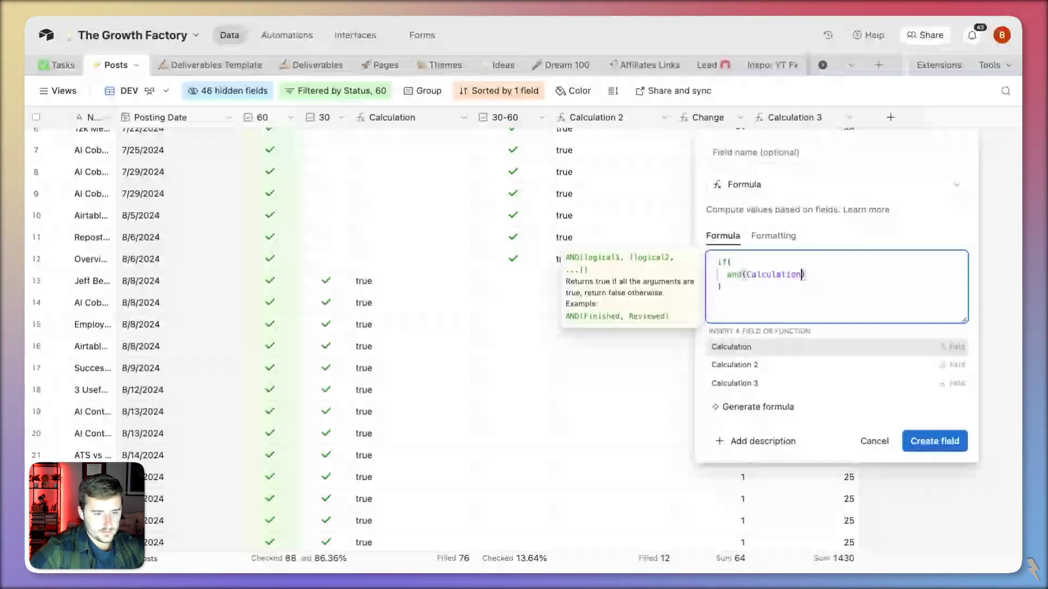
left_click(779, 389)
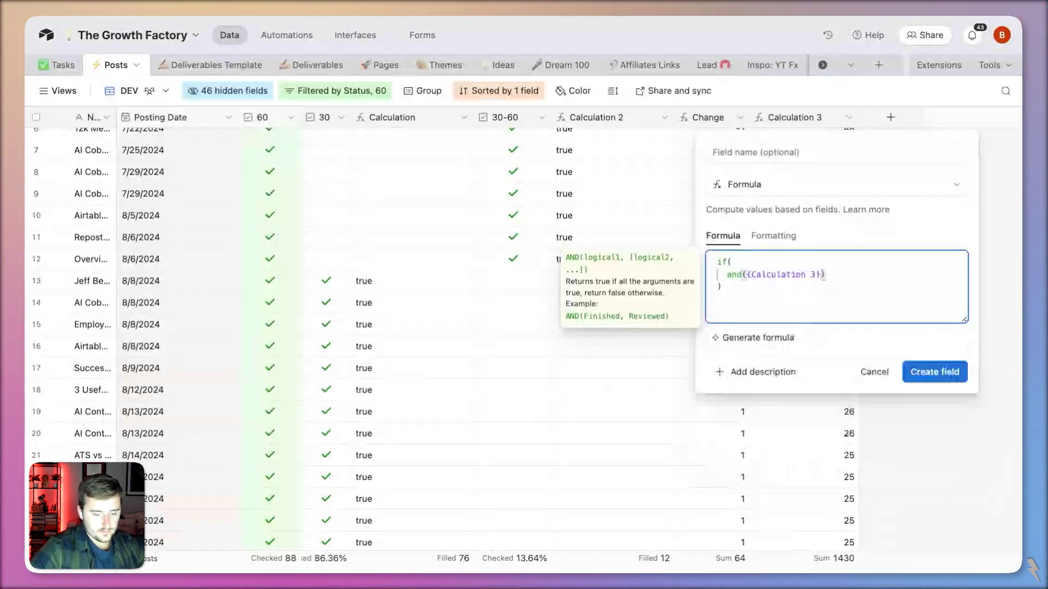
type(">0")
Step: Finish the condition with {Calculation 3}<=31 returning 1 and create the field
scroll(581, 492, "down", 15)
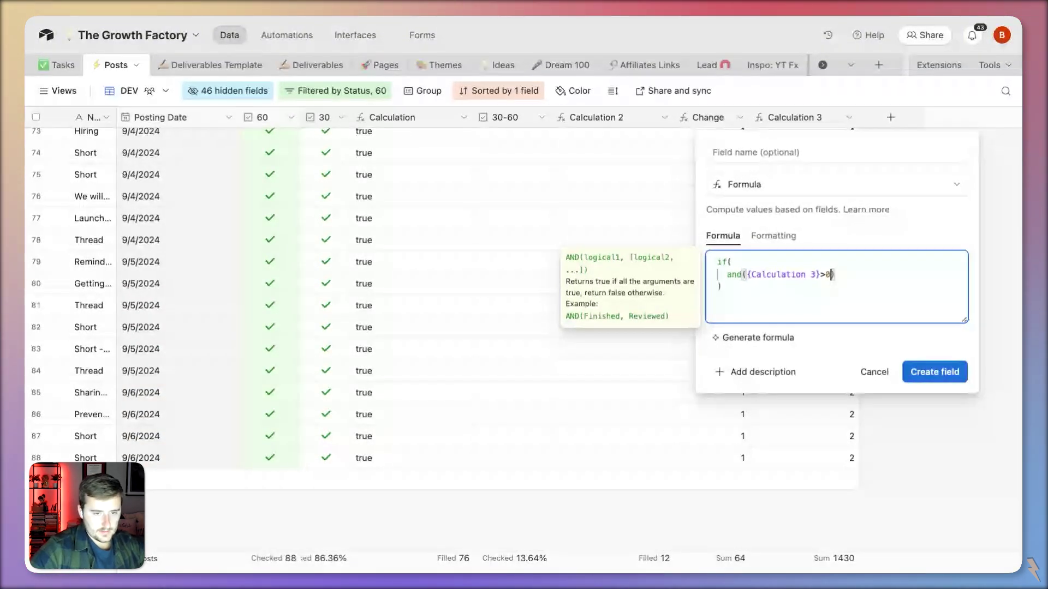
type(",")
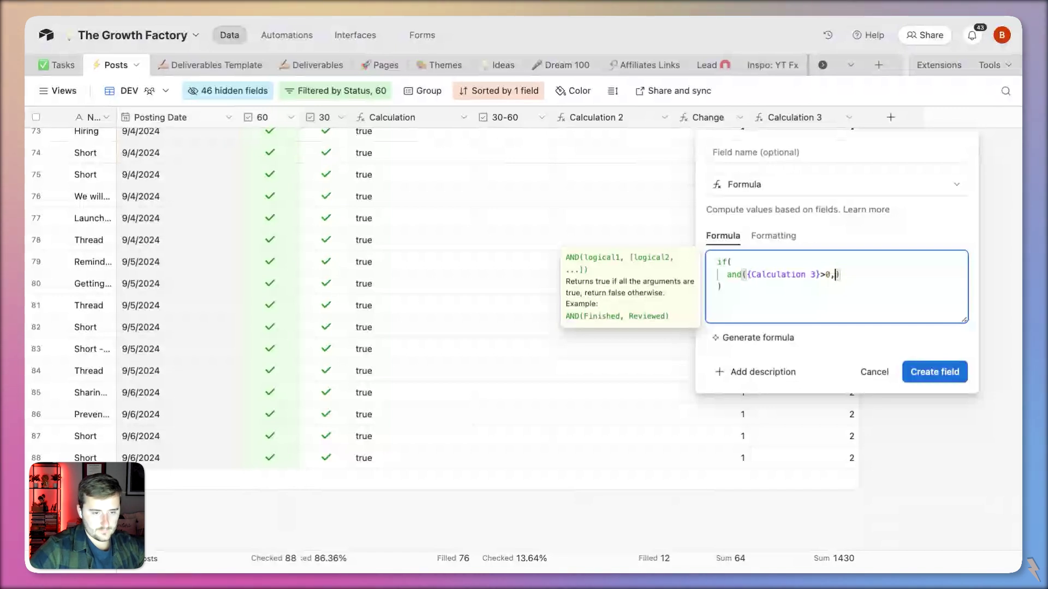
type("calc")
key("Return")
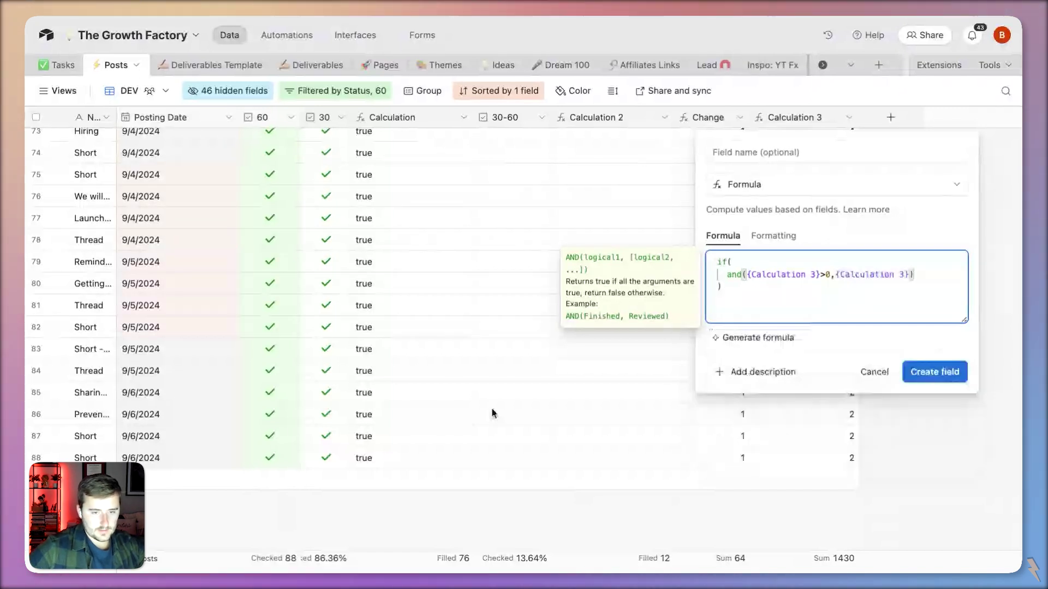
scroll(486, 393, "up", 15)
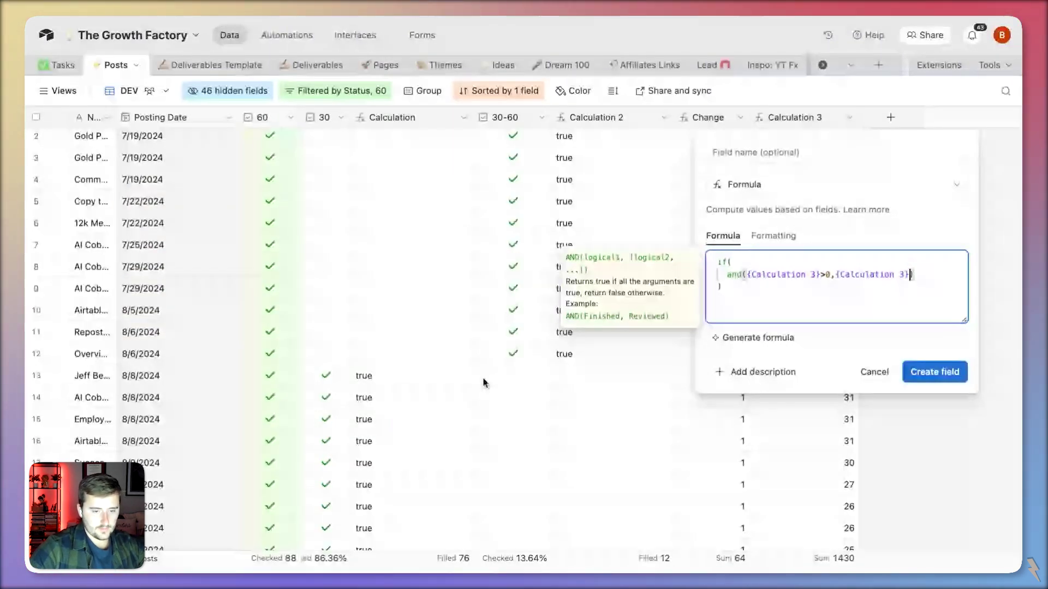
type("<=")
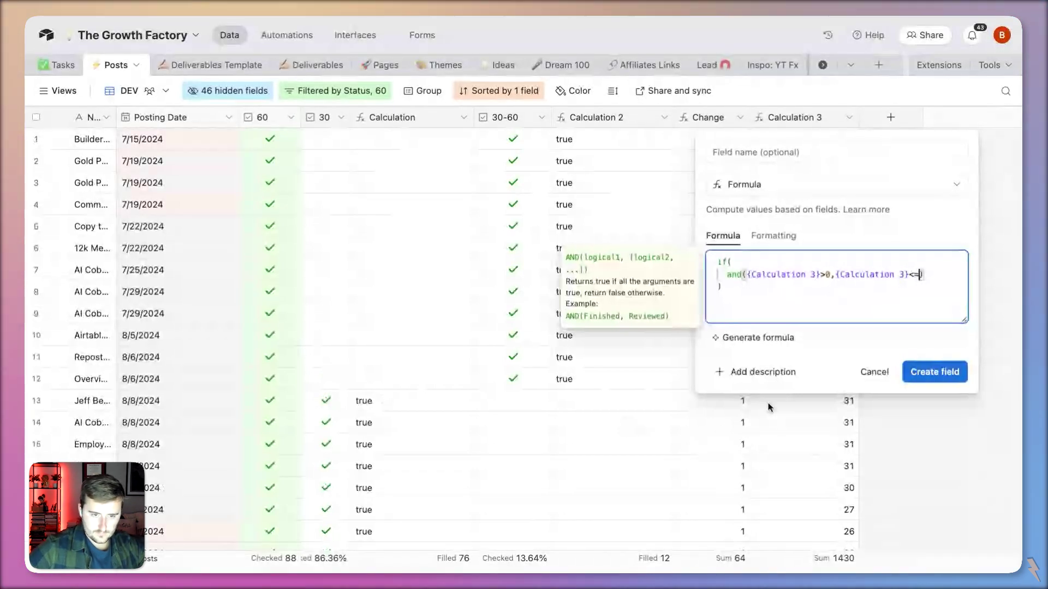
type("31),")
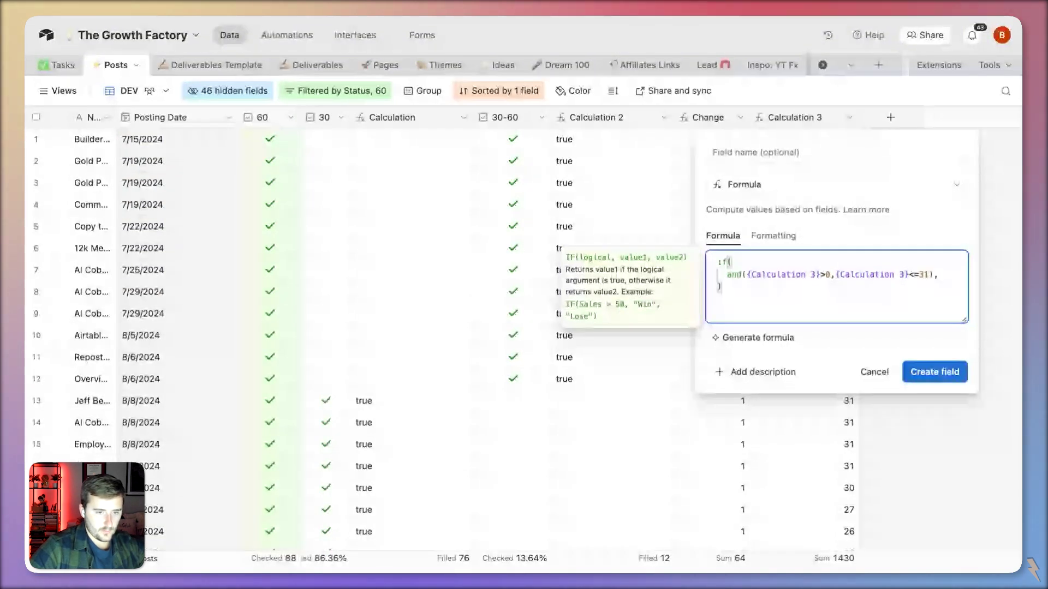
key("Return")
type("1")
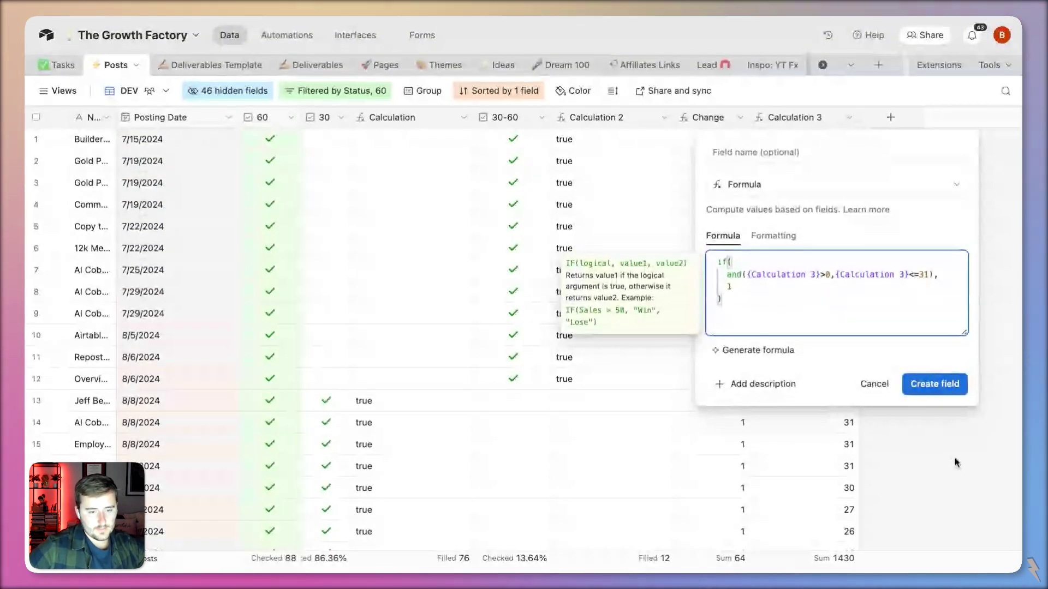
left_click(942, 387)
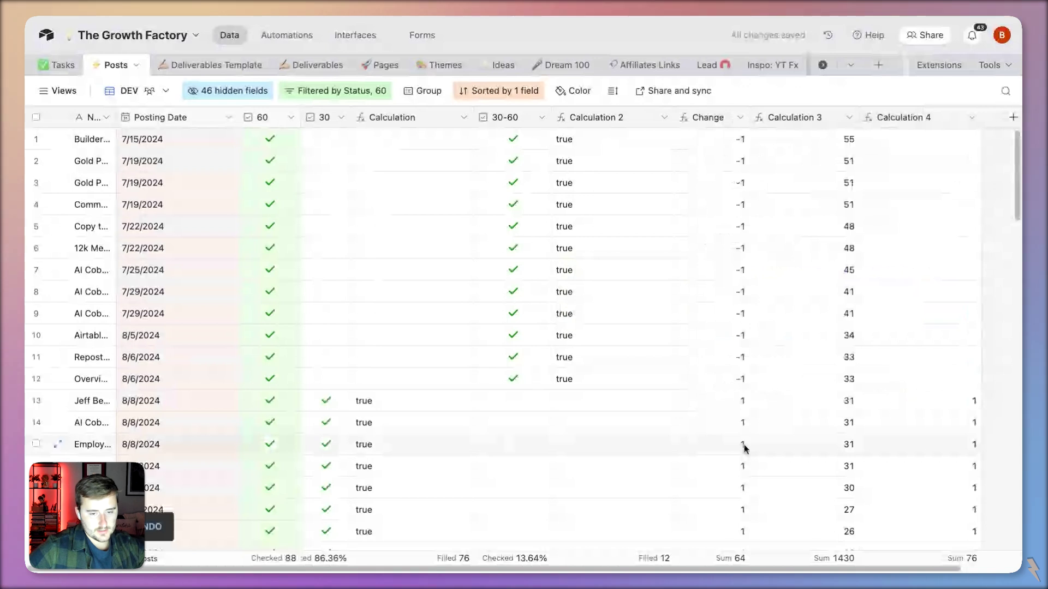
Step: Filter posts where Calculation 4 is 1, grouped with the 60 condition in an any-of group
scroll(745, 448, "down", 15)
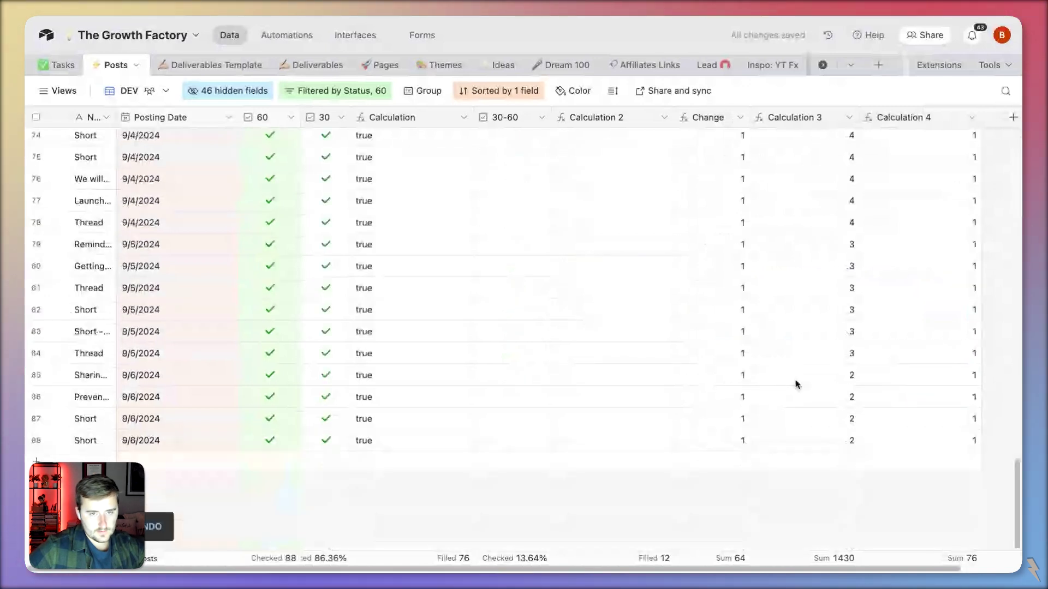
left_click(848, 117)
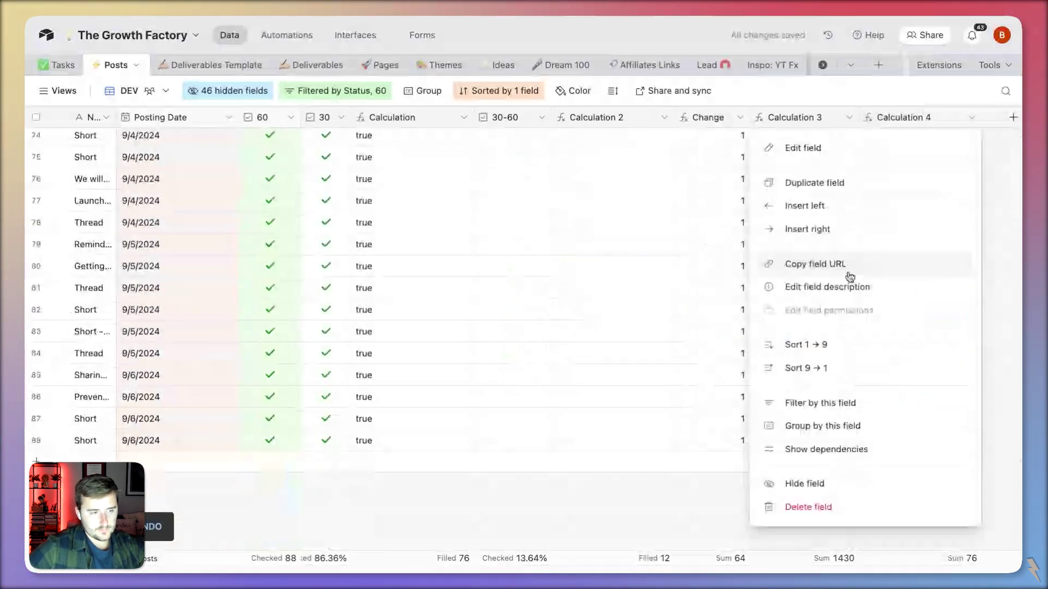
left_click(800, 399)
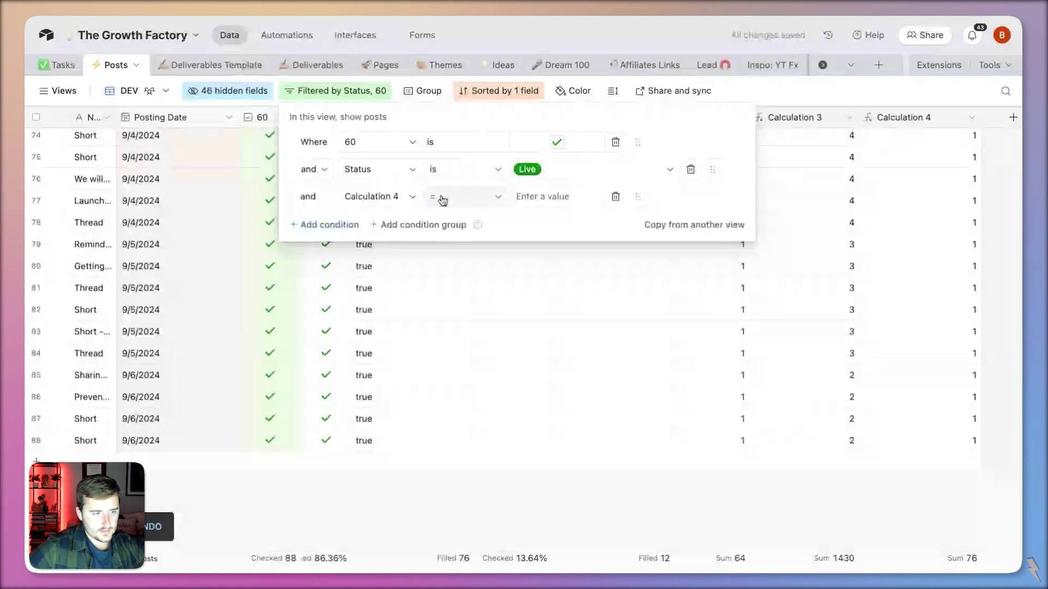
left_click(563, 200)
type("1")
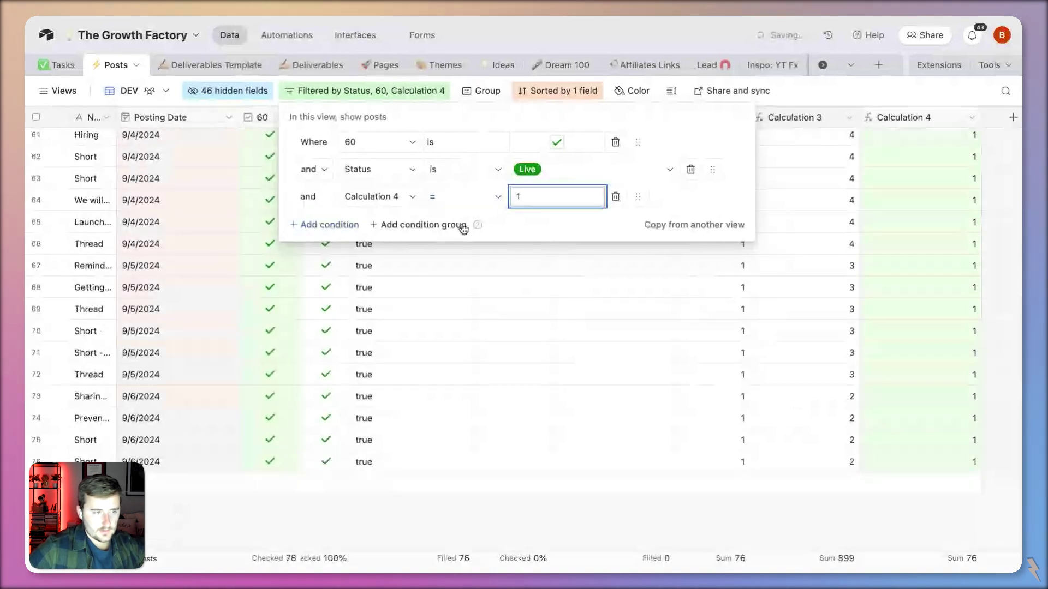
left_click(431, 224)
left_click_drag(638, 196, 642, 221)
left_click_drag(636, 140, 692, 244)
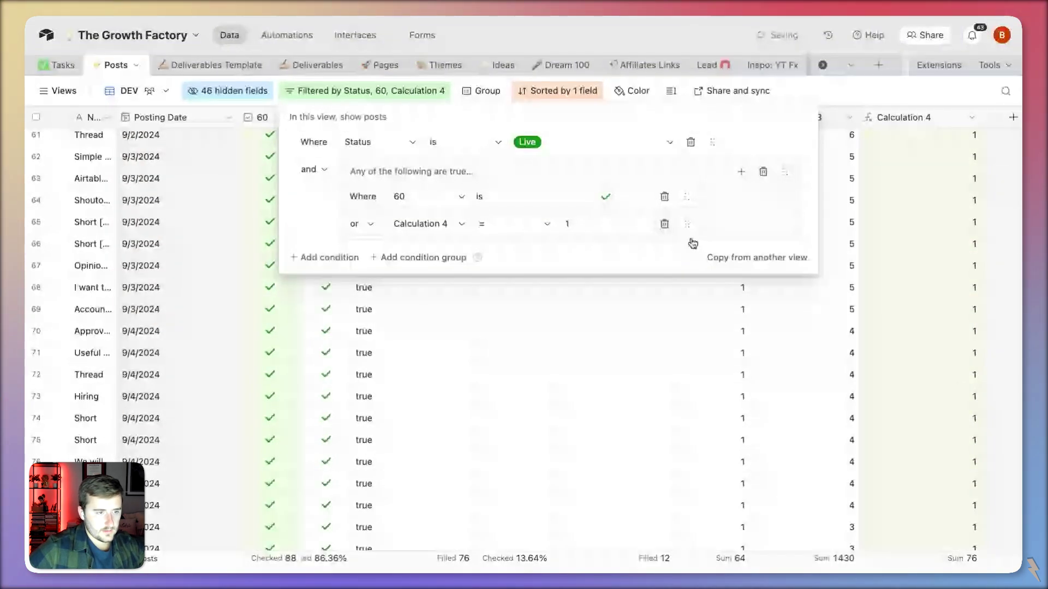
left_click(879, 368)
Step: Scroll through the filtered Posts records to check the results
scroll(879, 367, "up", 5)
scroll(880, 367, "down", 5)
left_click(920, 248)
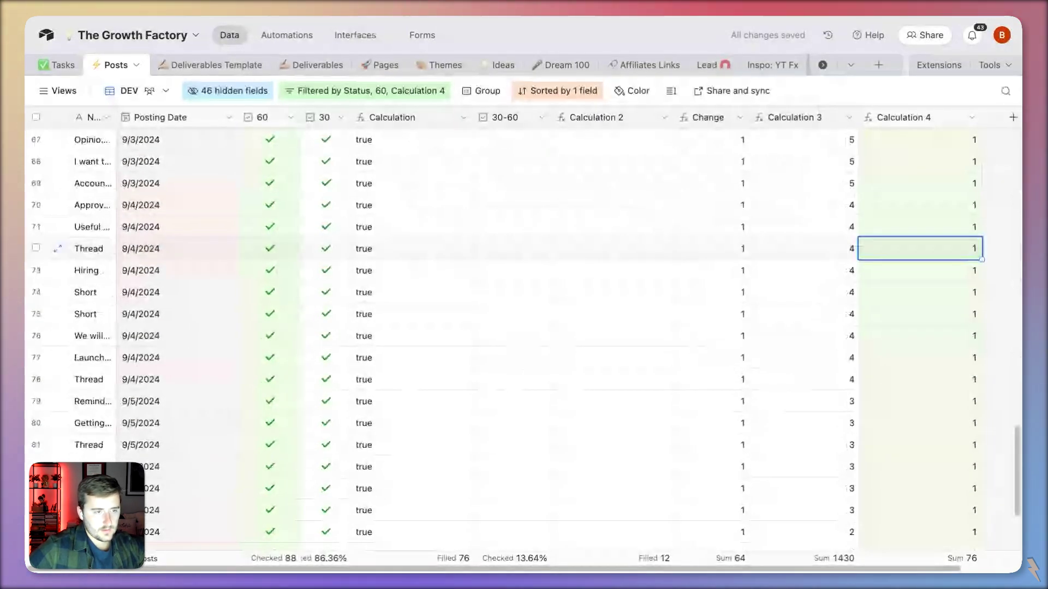
scroll(860, 367, "down", 2)
scroll(861, 367, "up", 8)
scroll(898, 344, "down", 10)
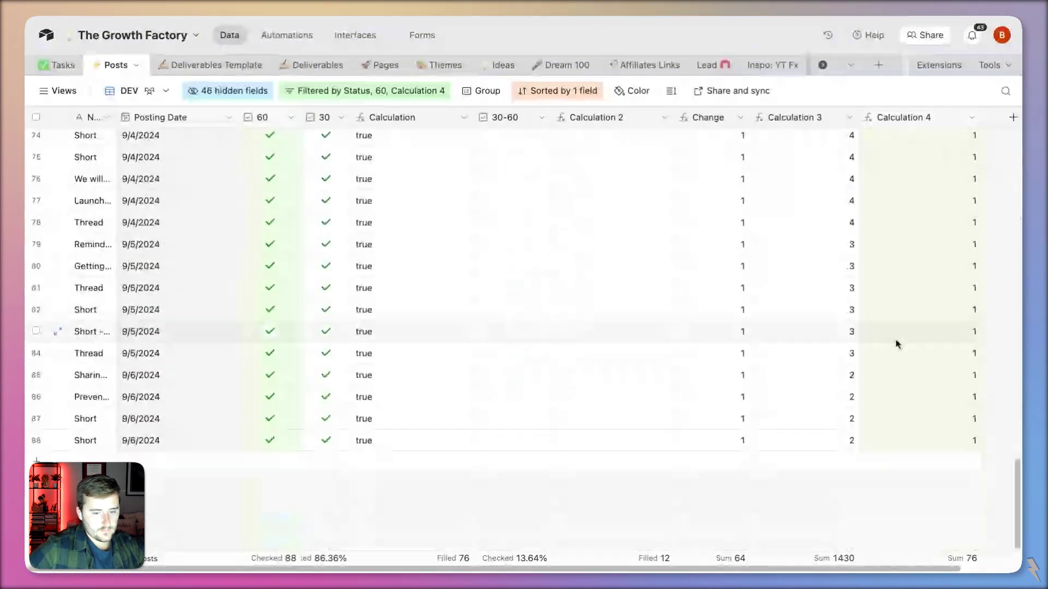
left_click(896, 341)
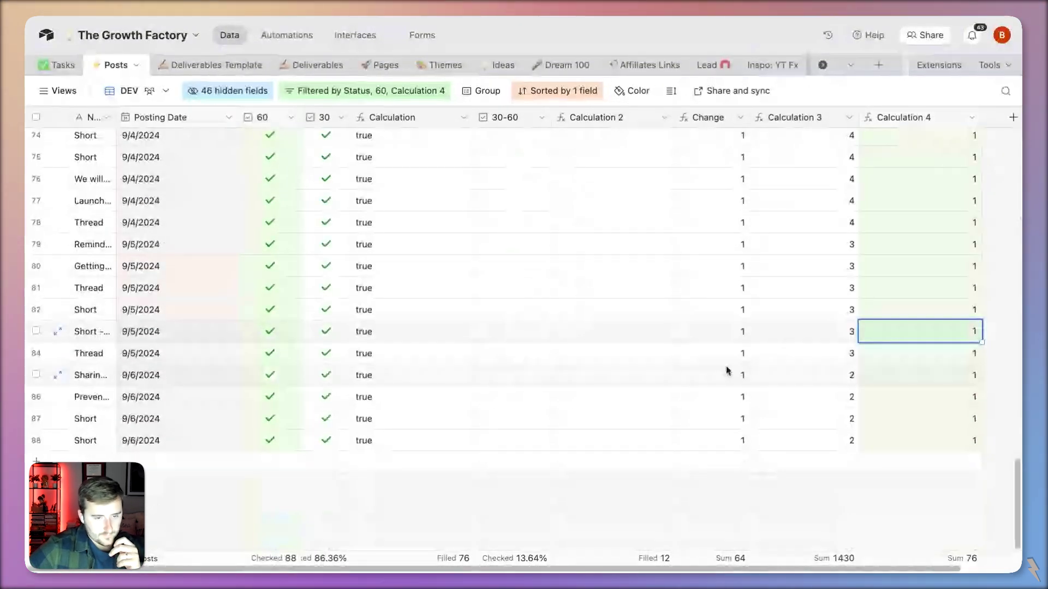
scroll(726, 369, "up", 20)
scroll(726, 370, "up", 5)
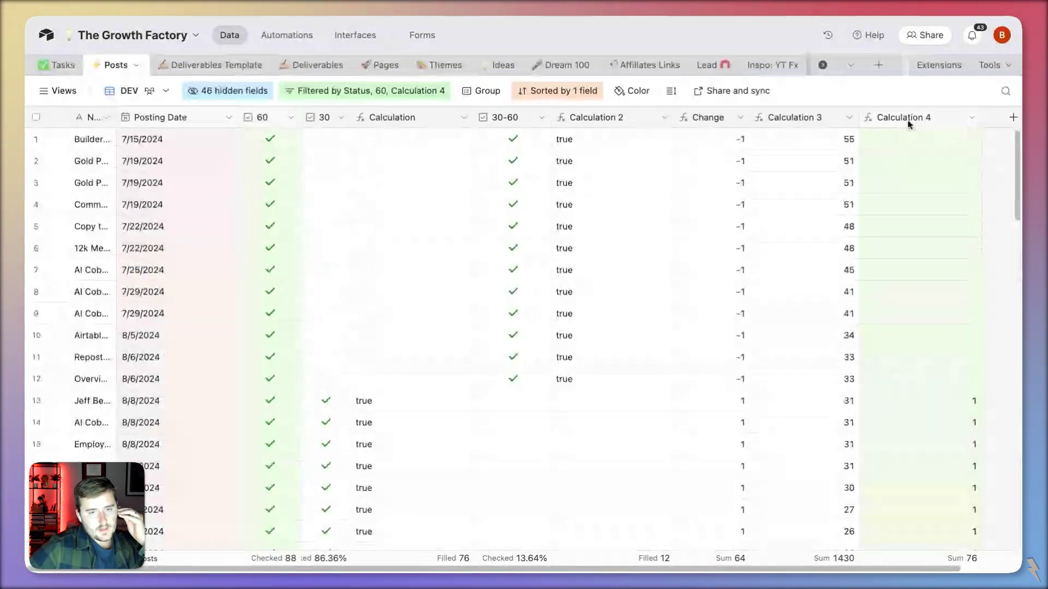
Step: Paste a nested IF(AND(...)) as Calculation 4's else branch with lower bound 31
double_click(945, 120)
left_click(648, 294)
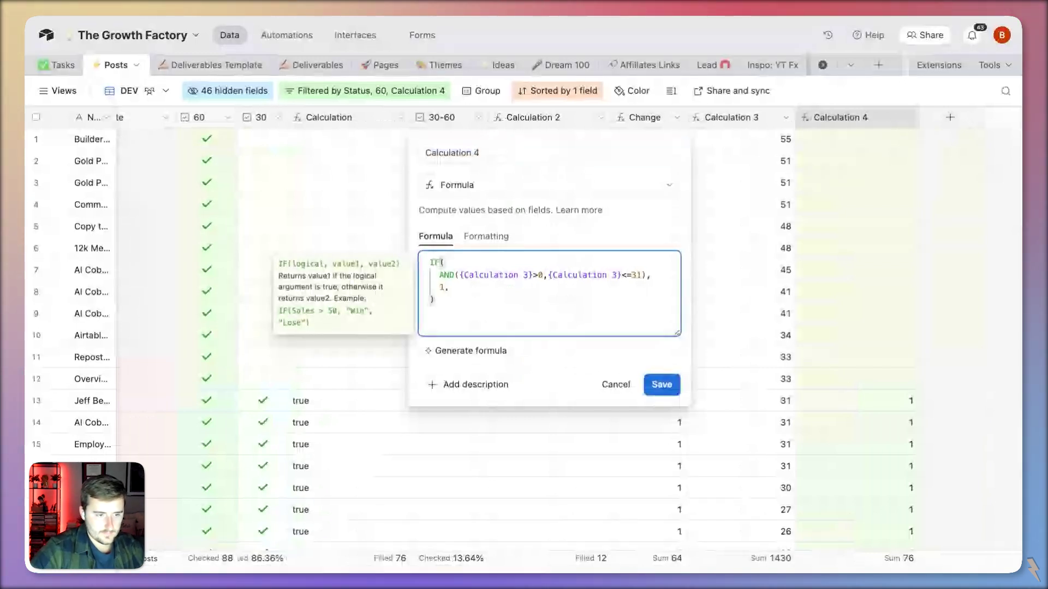
key("super+a")
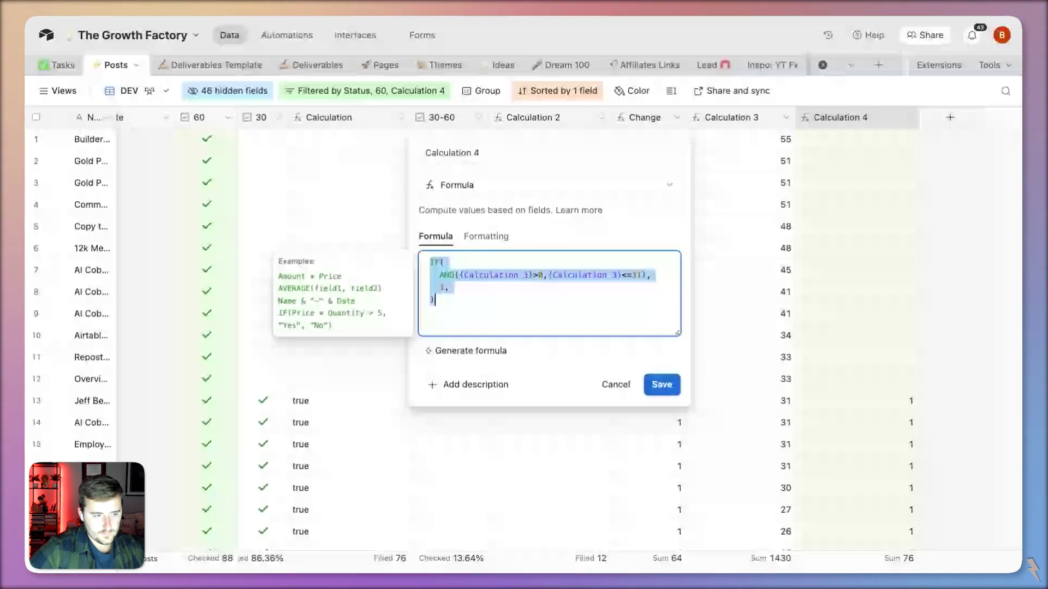
key("Right")
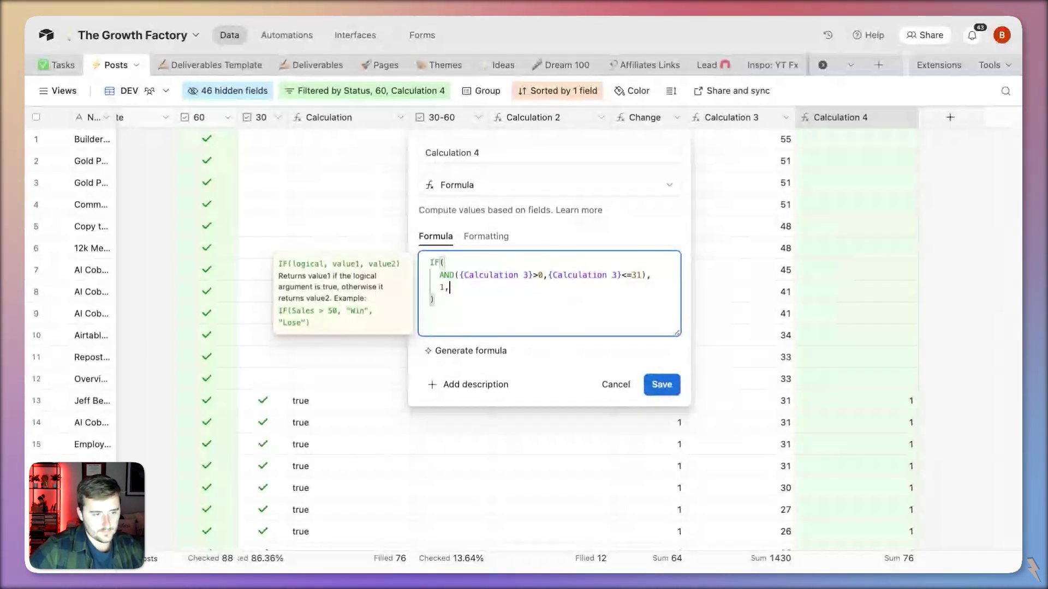
type("IF( AND({Calculation 3}>0,{Calculation 3}<=31), 1, )")
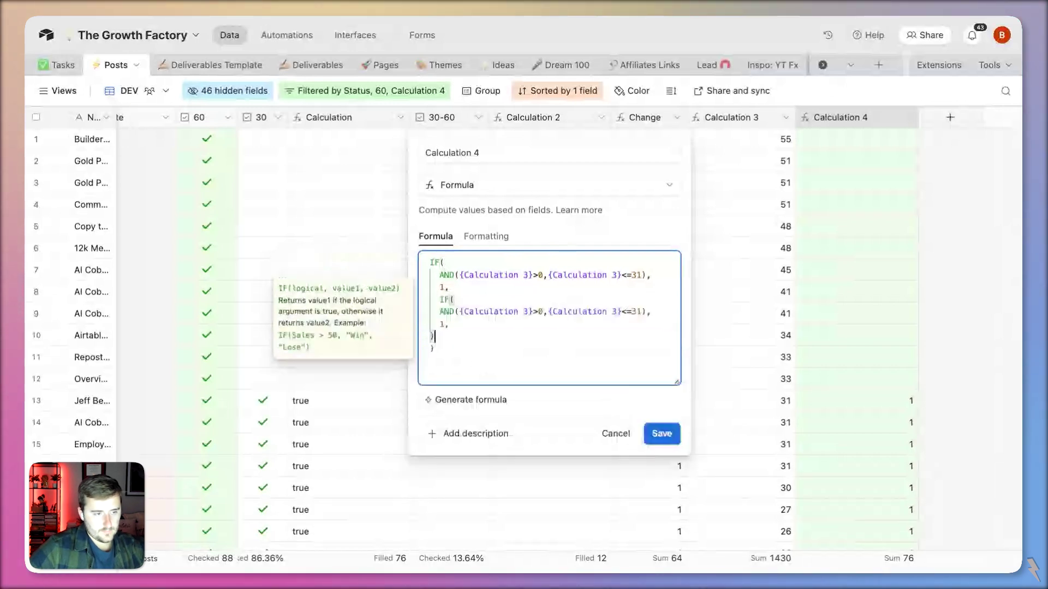
left_click(456, 325)
key("BackSpace")
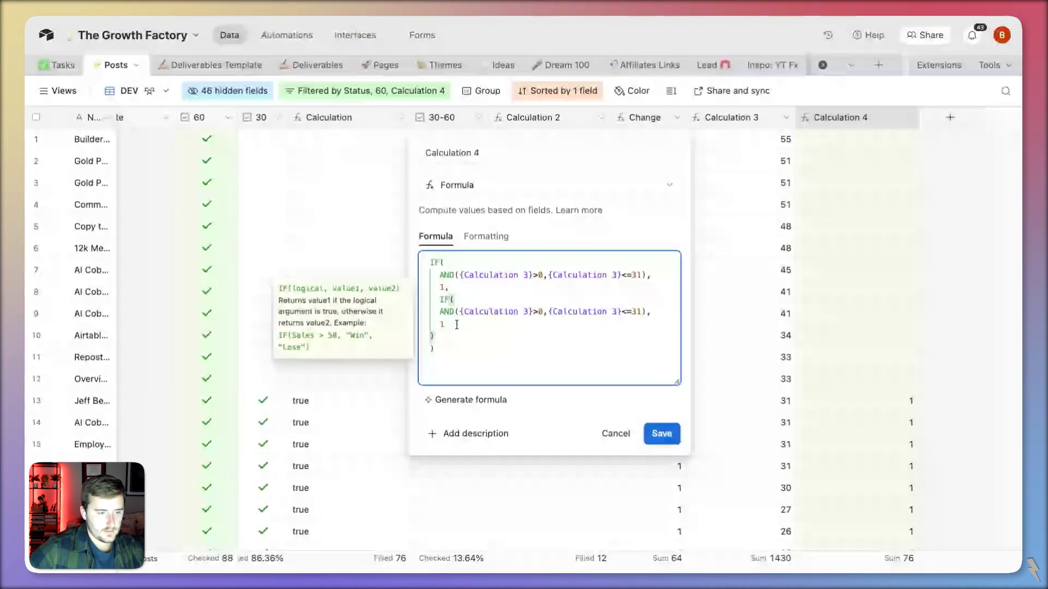
left_click(544, 312)
key("BackSpace")
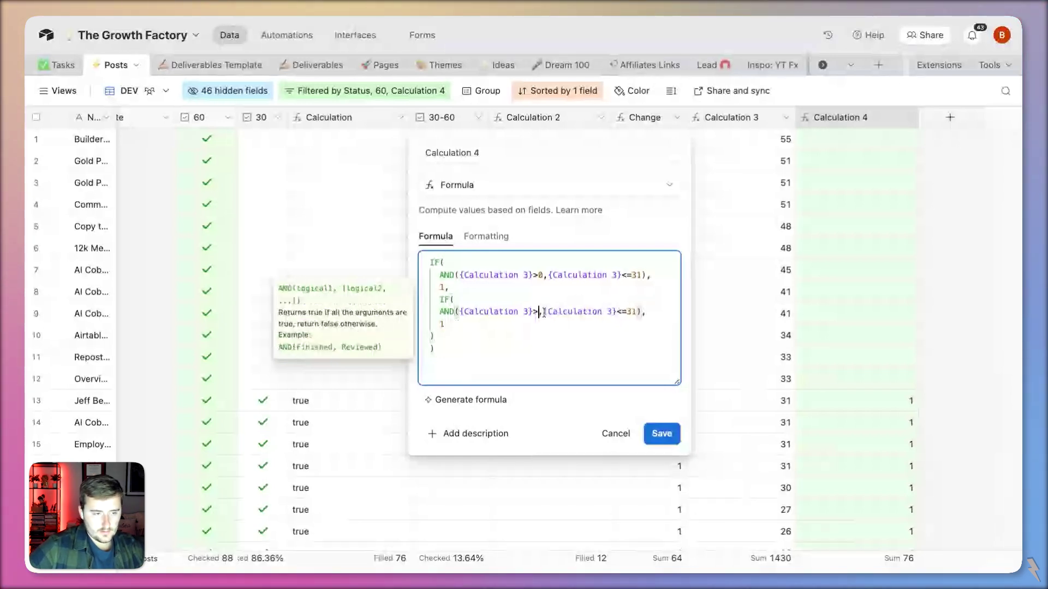
type("31")
Step: Set the nested upper bound to 61 and result to -1, saving and confirming the formula
double_click(642, 312)
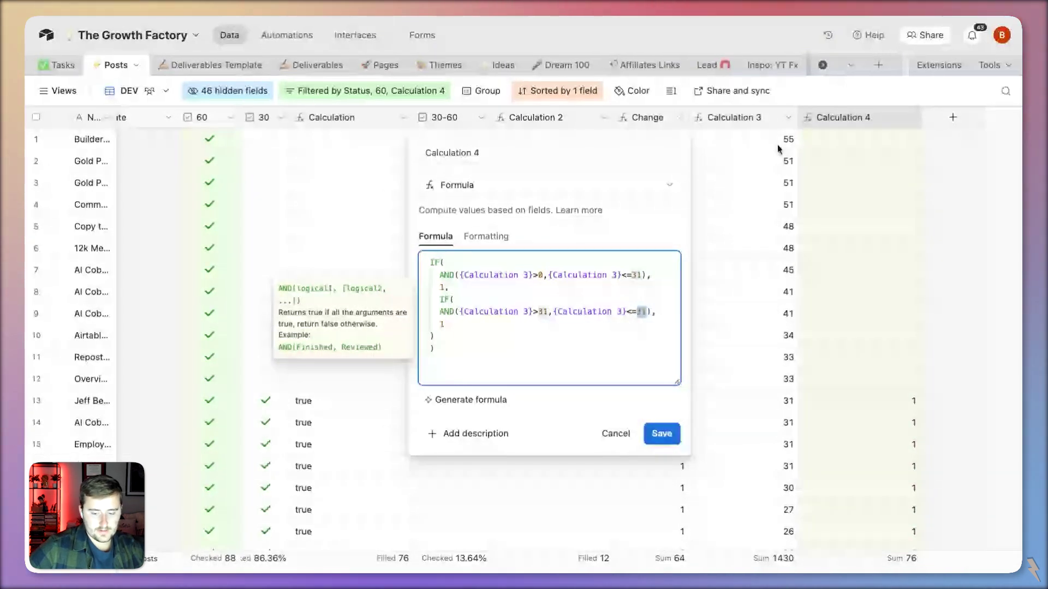
type("60")
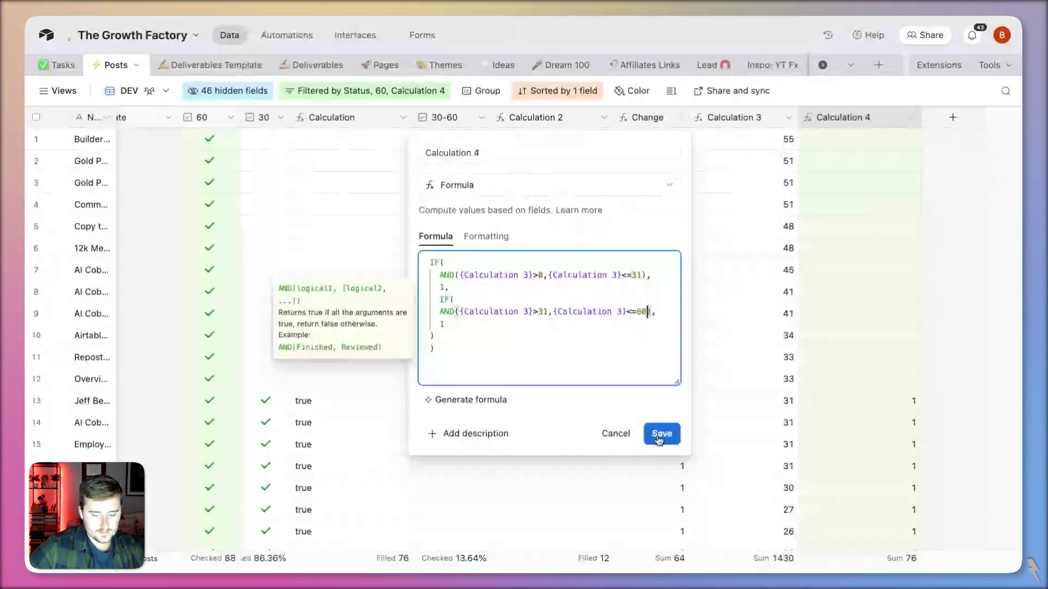
type("1")
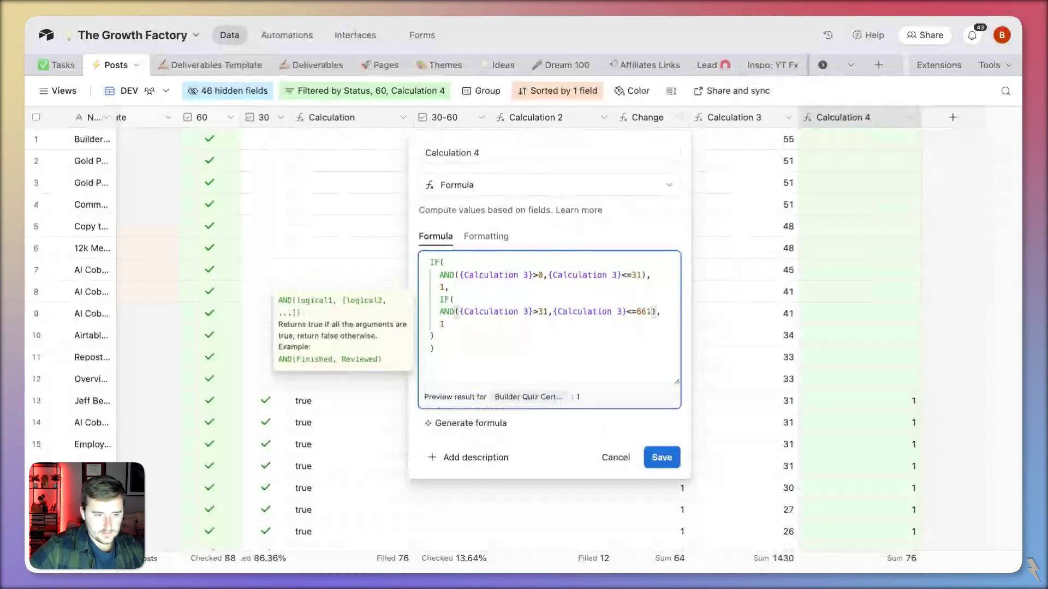
key("Left")
key("BackSpace")
left_click(662, 457)
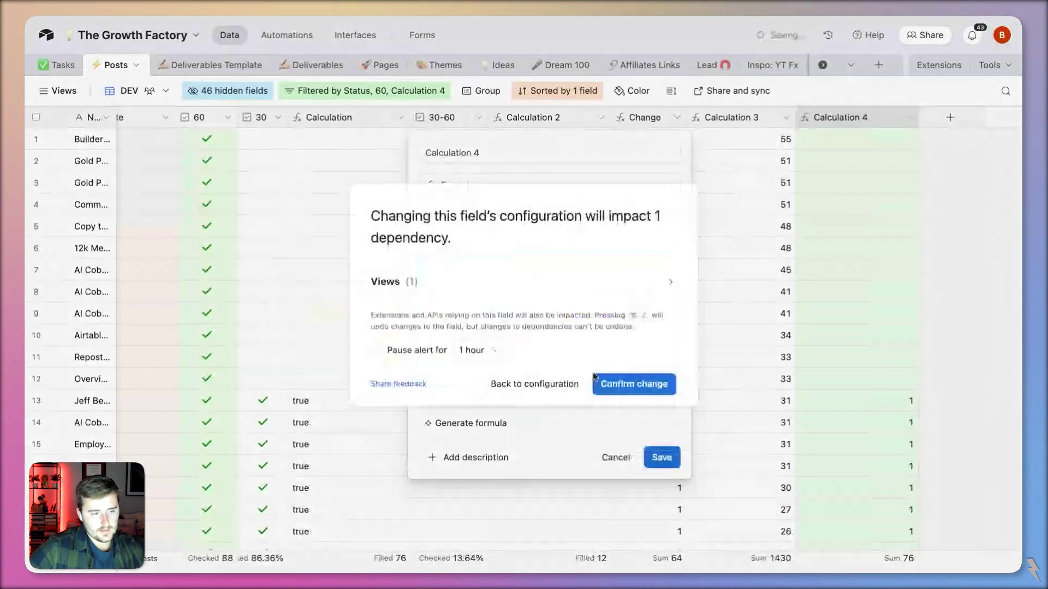
left_click(636, 382)
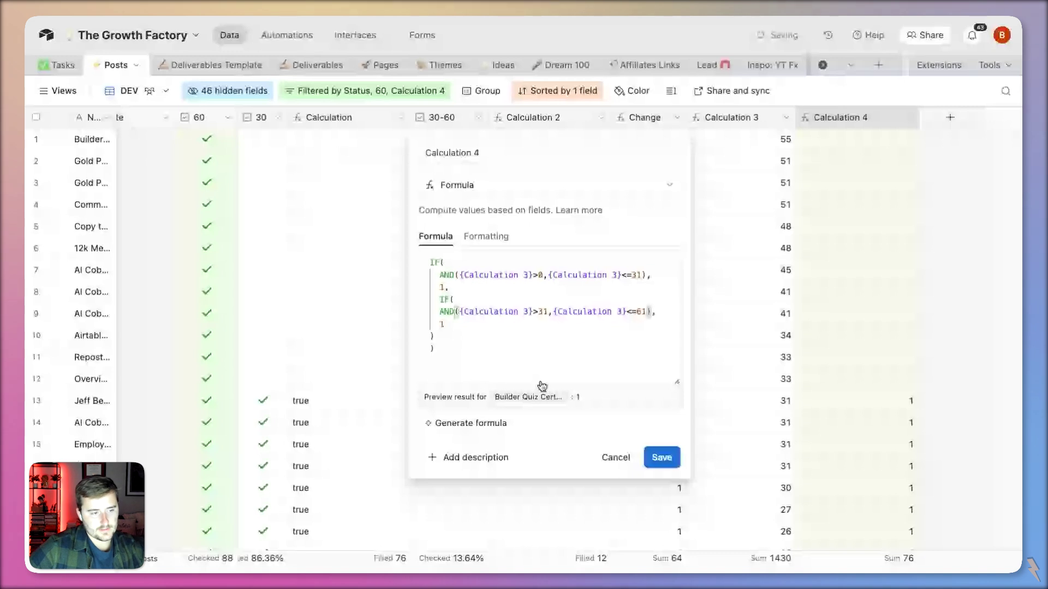
left_click(442, 324)
type("-")
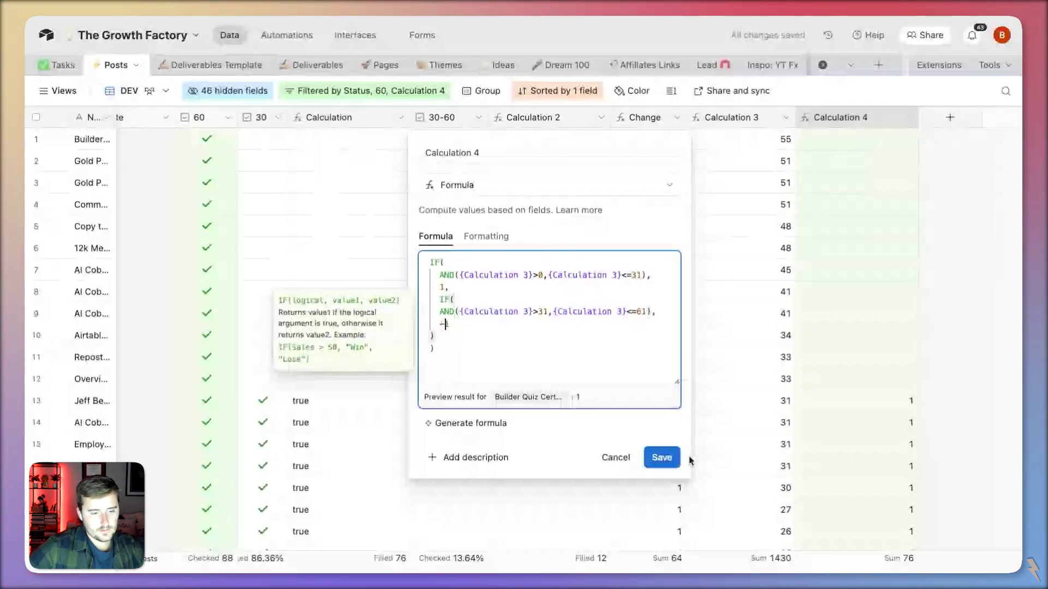
left_click(665, 458)
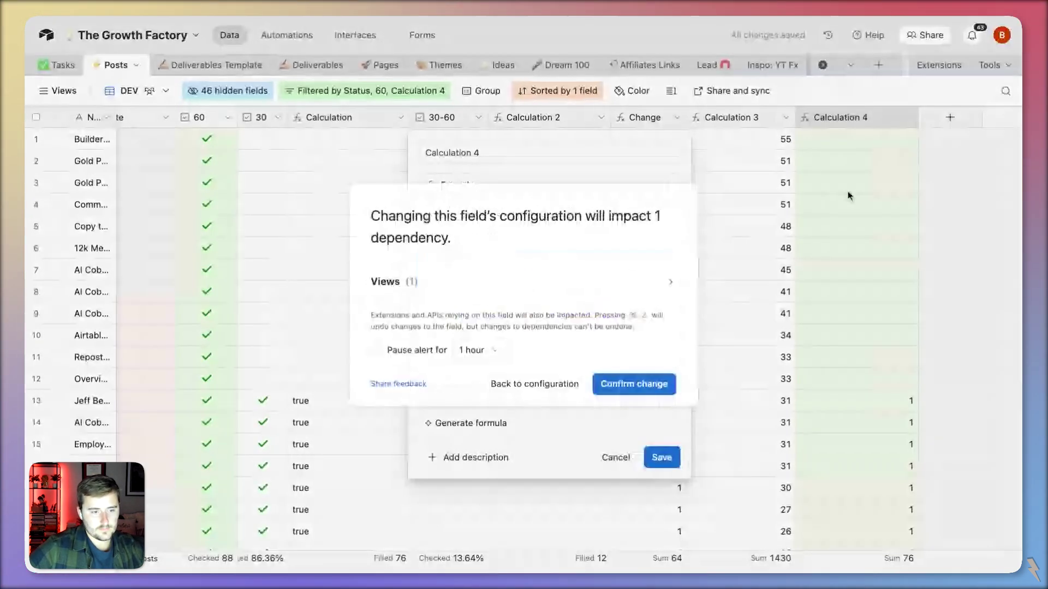
Step: Confirm the dependency change and rename Calculation 4 to '30 vs 60 Days'
key("Return")
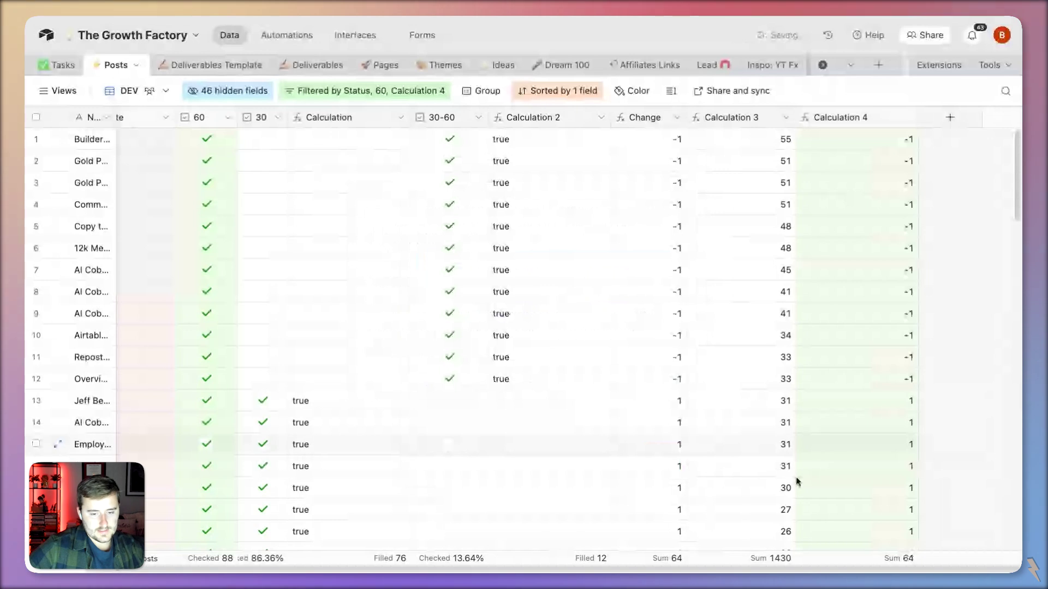
left_click(647, 119)
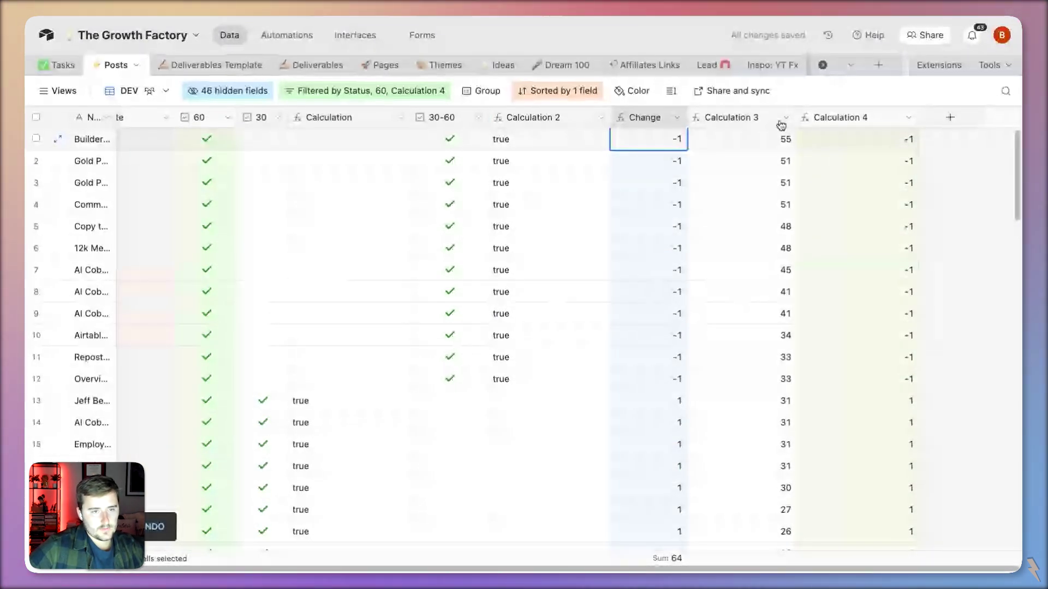
double_click(764, 121)
key("Tab")
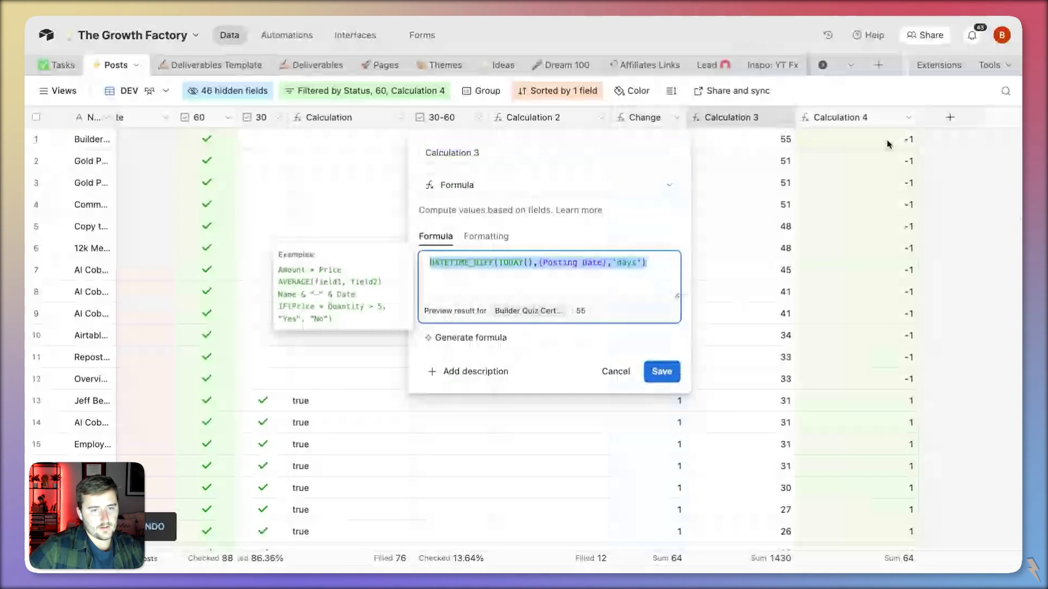
double_click(865, 117)
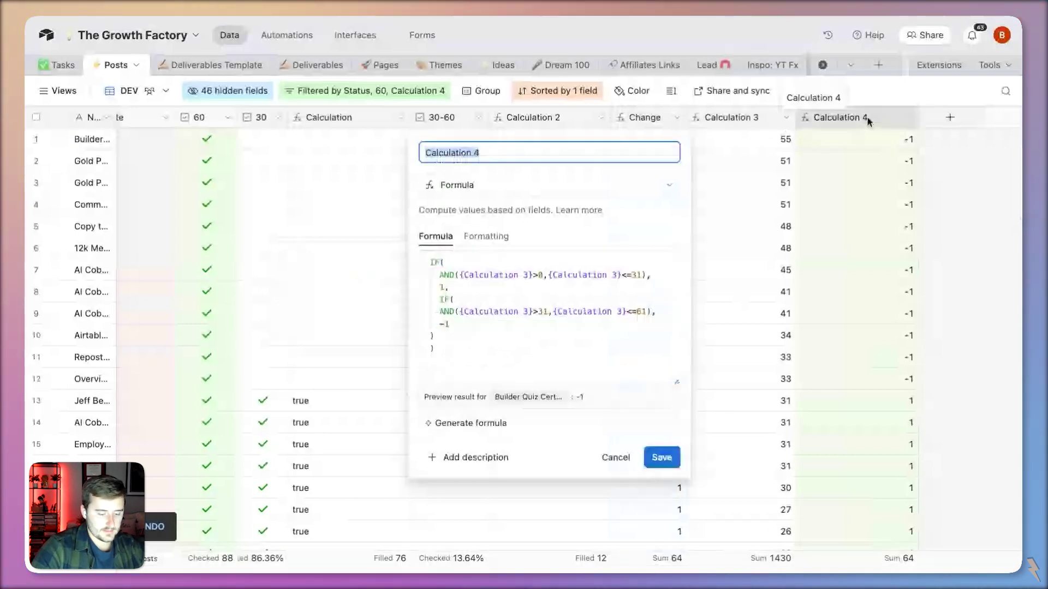
type("30 vs 60 ")
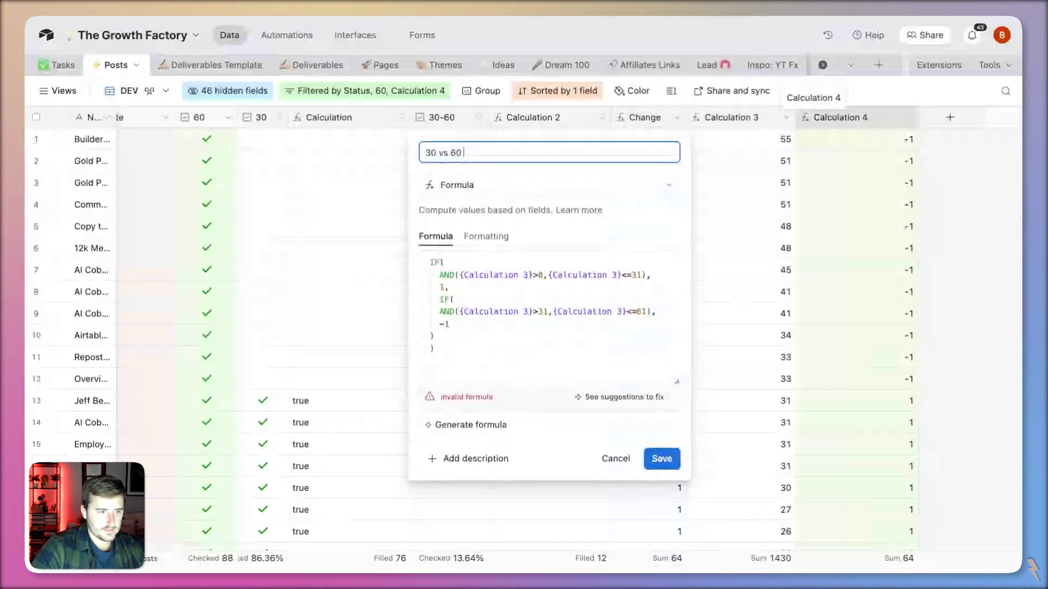
type("Days")
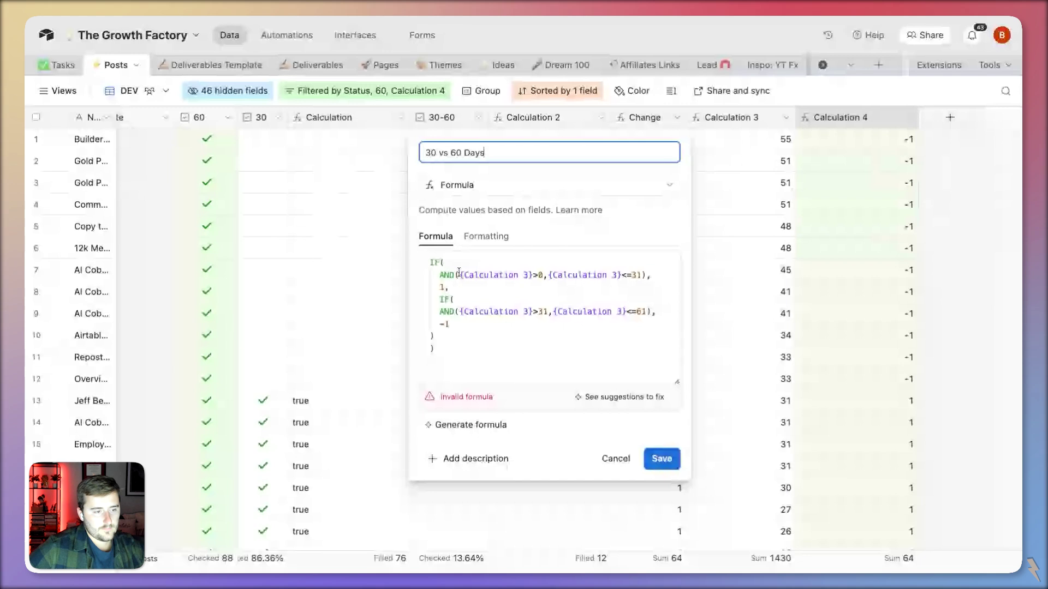
left_click(661, 459)
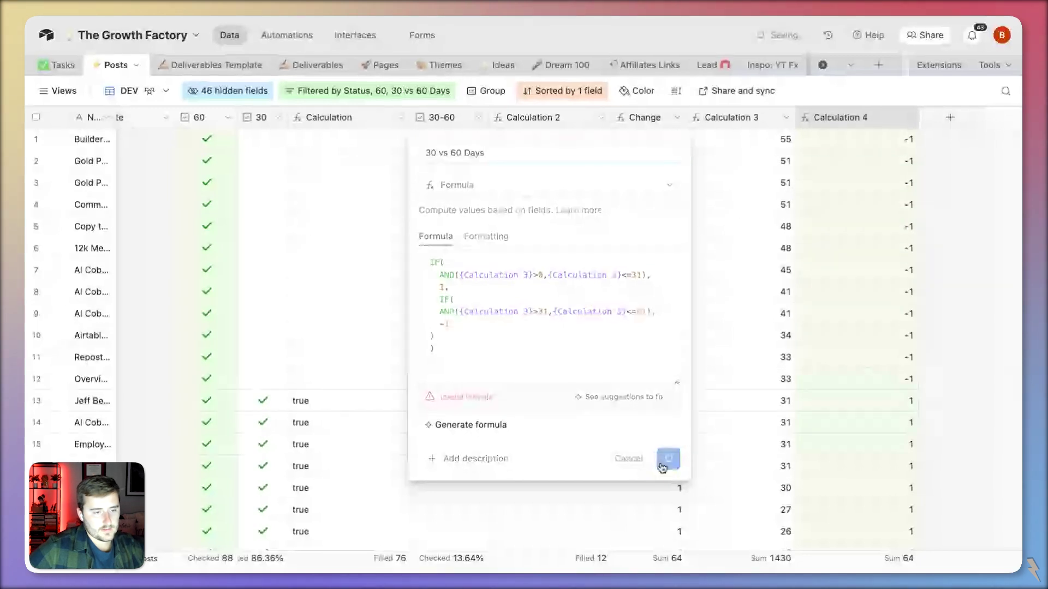
Step: Copy the Calculation 3 formula and open the 30 vs 60 Days field settings
double_click(741, 118)
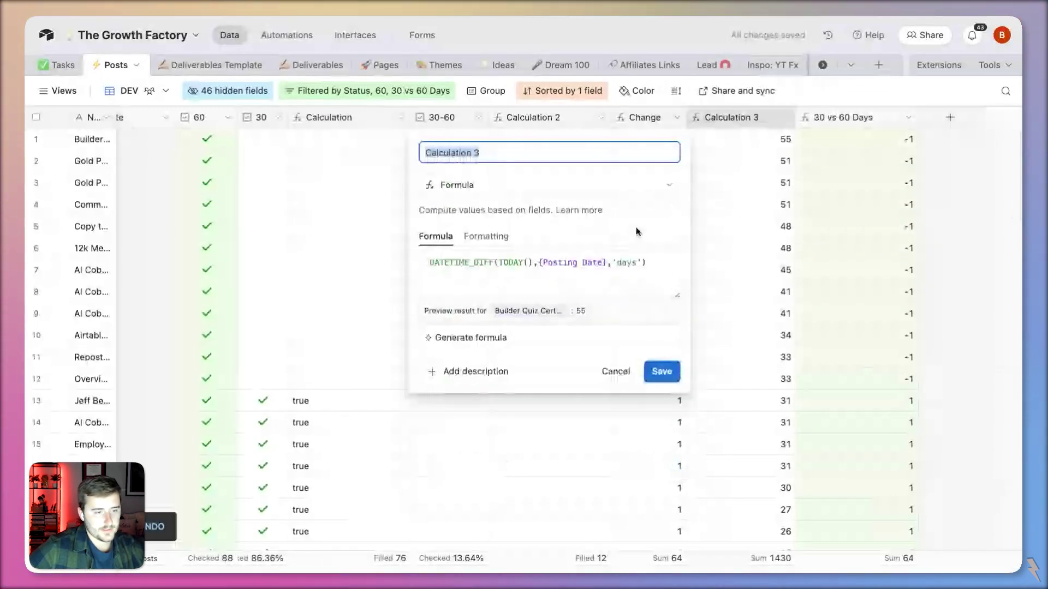
left_click(535, 268)
key("super+c")
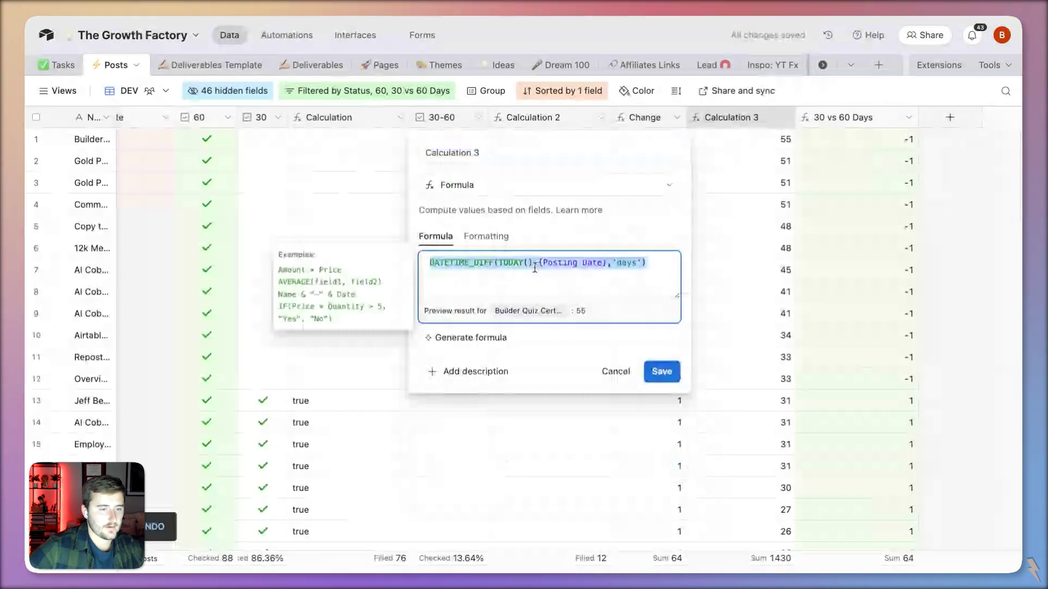
left_click(860, 119)
double_click(861, 120)
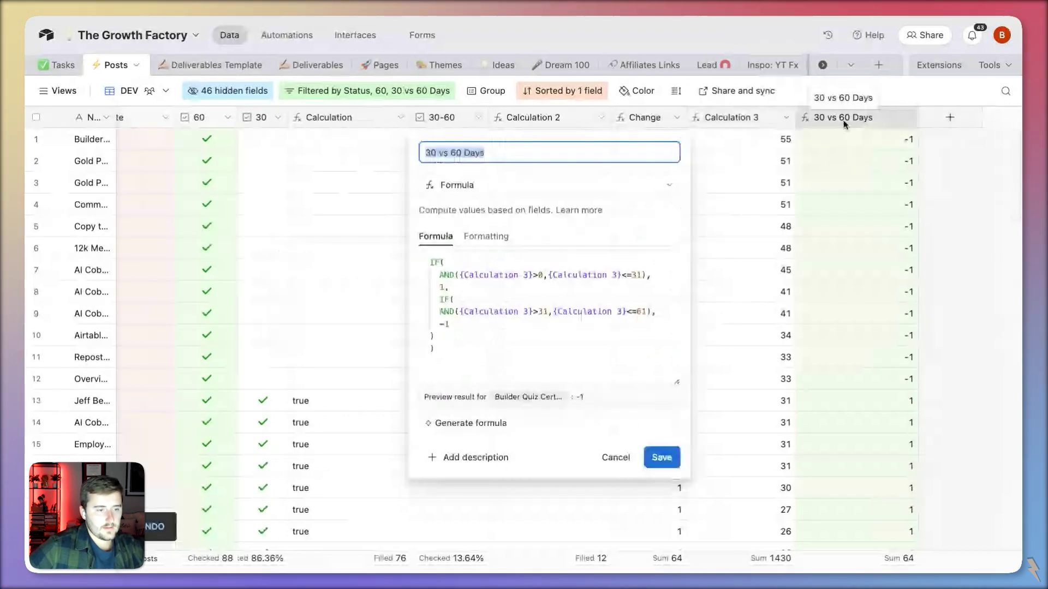
Step: Replace every {Calculation 3} reference with the pasted DATETIME_DIFF(TODAY(),{Posting Date},'days') formula
left_click(462, 274)
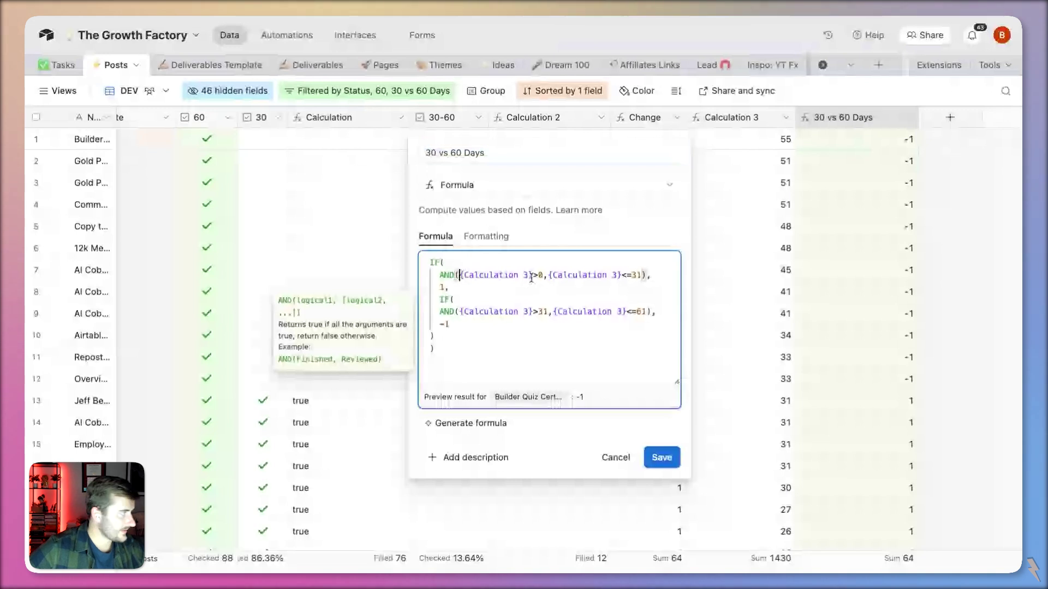
left_click(531, 275, "shift")
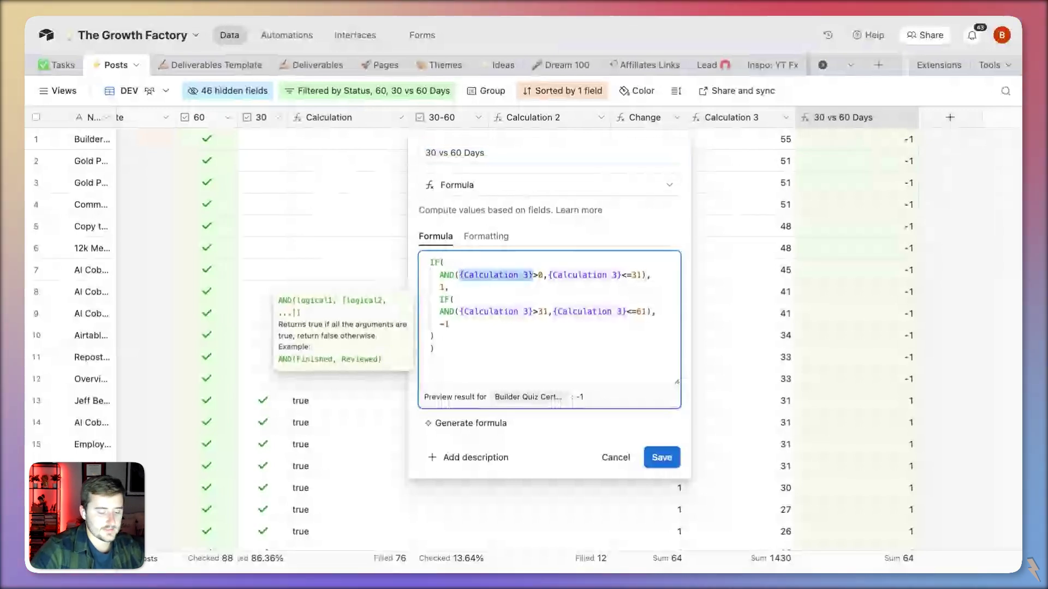
key("super+f")
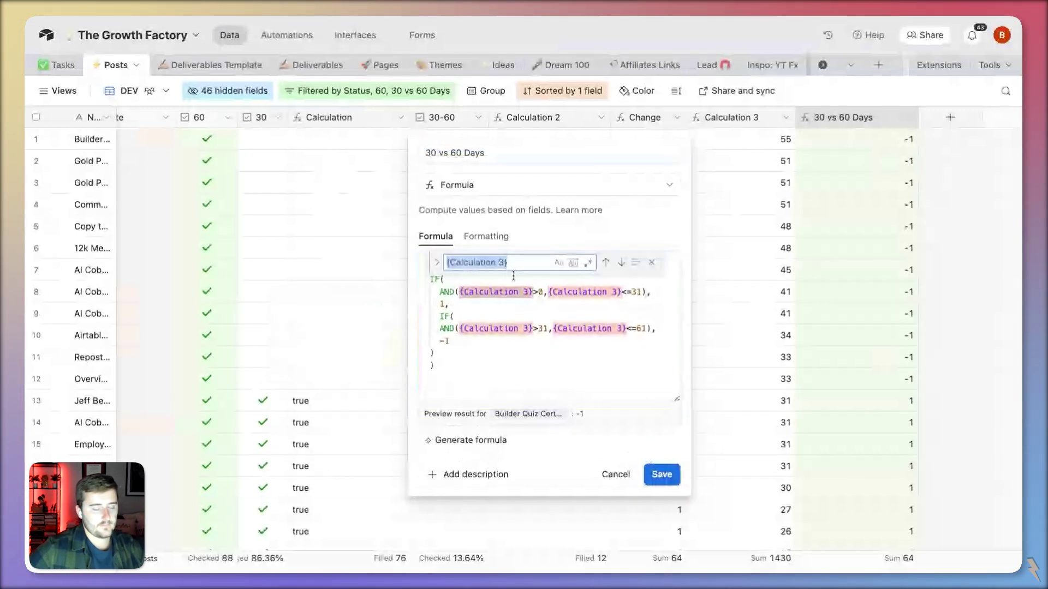
left_click(437, 263)
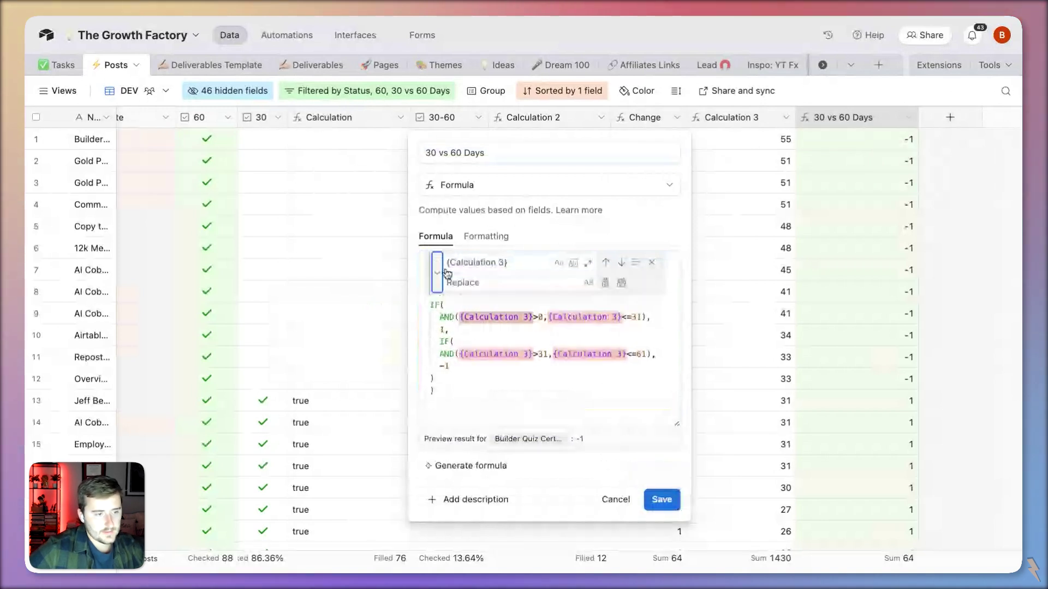
left_click(470, 282)
key("super+v")
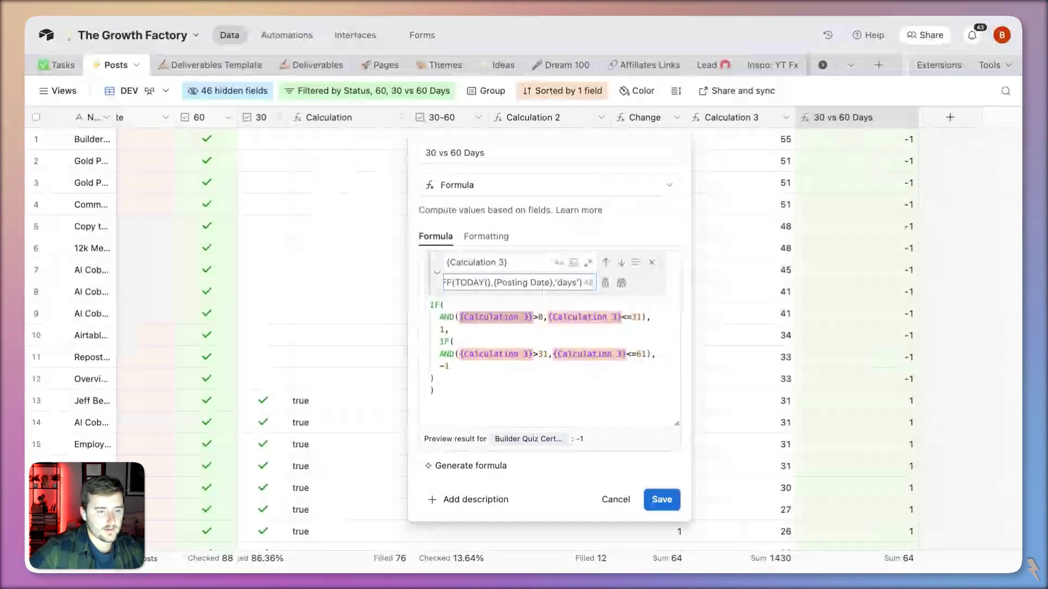
left_click(621, 284)
Step: Review the edited 30 vs 60 Days formula, save it and confirm the dependency warning
left_click(551, 346)
scroll(551, 346, "up", 1)
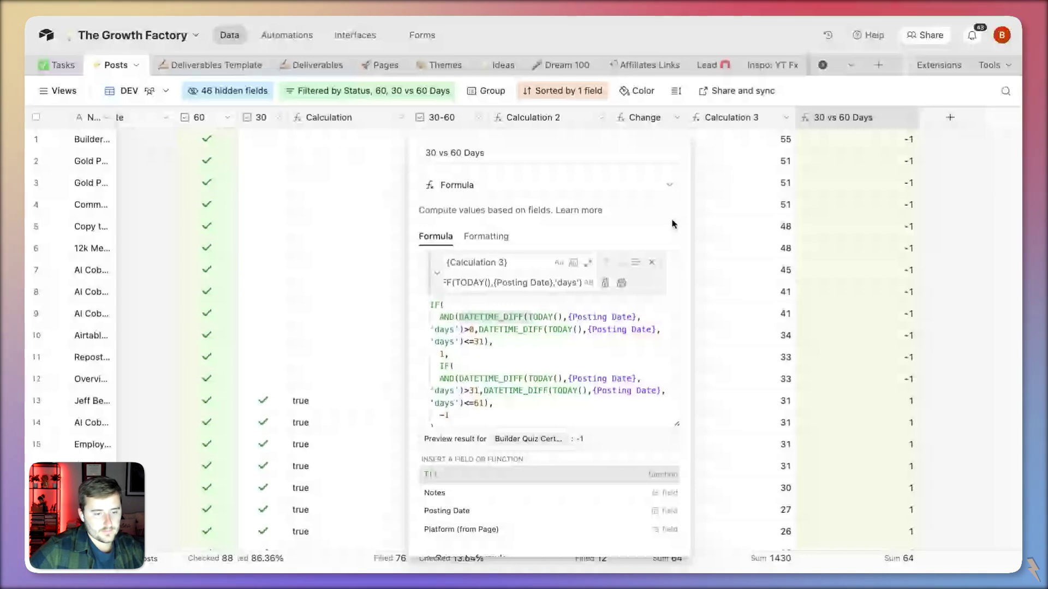
scroll(663, 382, "down", 2)
left_click(661, 535)
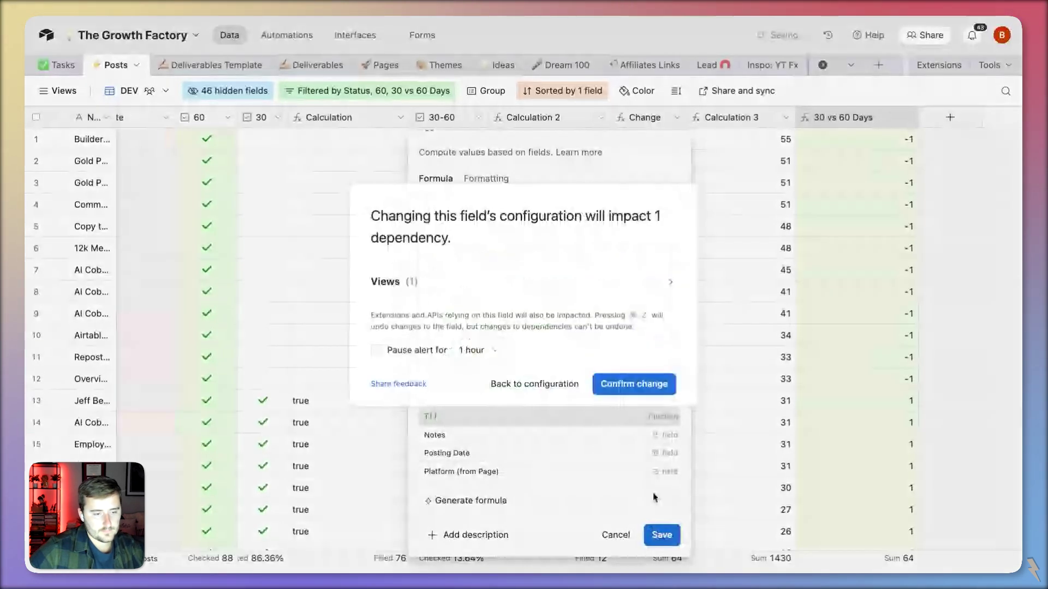
left_click(627, 386)
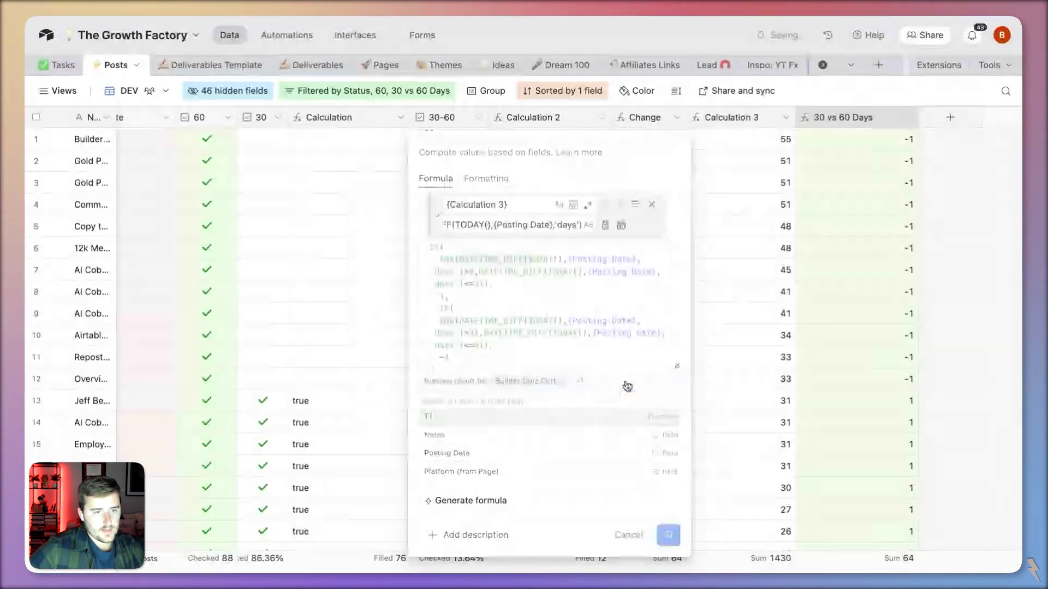
Step: Delete the six helper fields from 30 through Calculation 3
left_click_drag(727, 125, 263, 119)
right_click(263, 119)
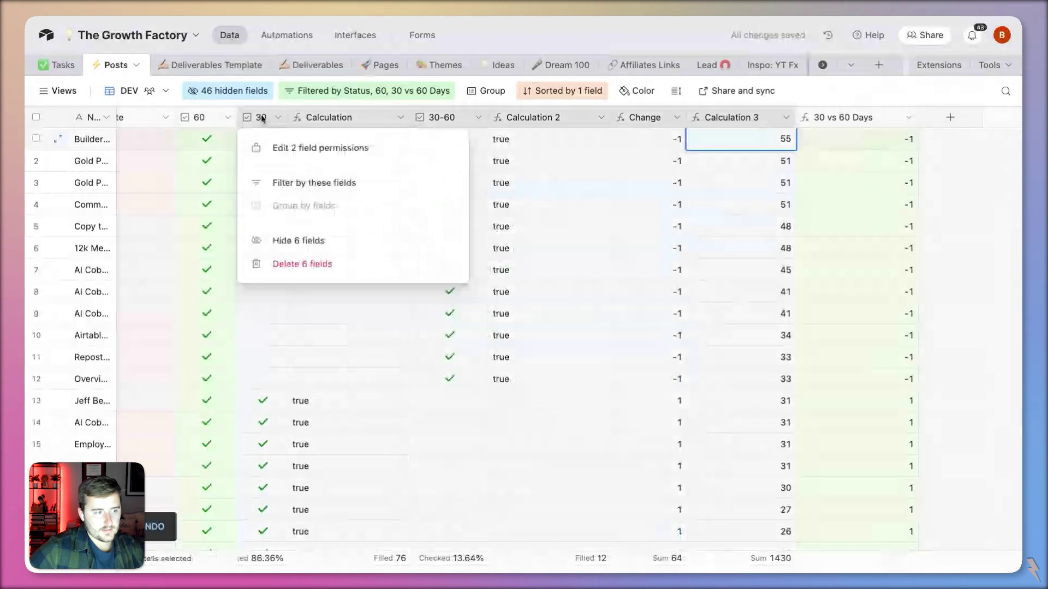
left_click(327, 266)
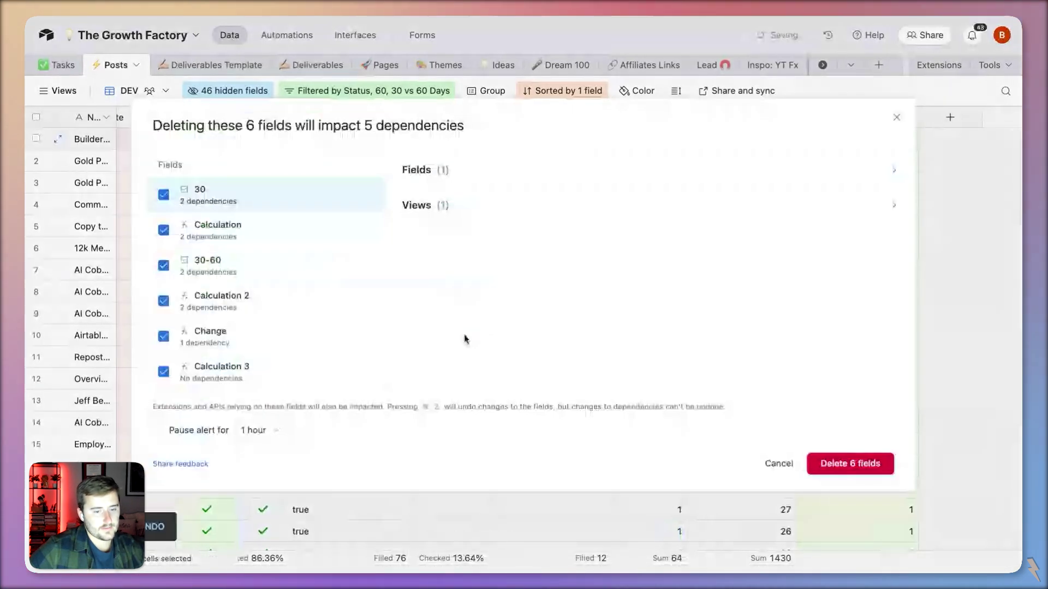
left_click(860, 465)
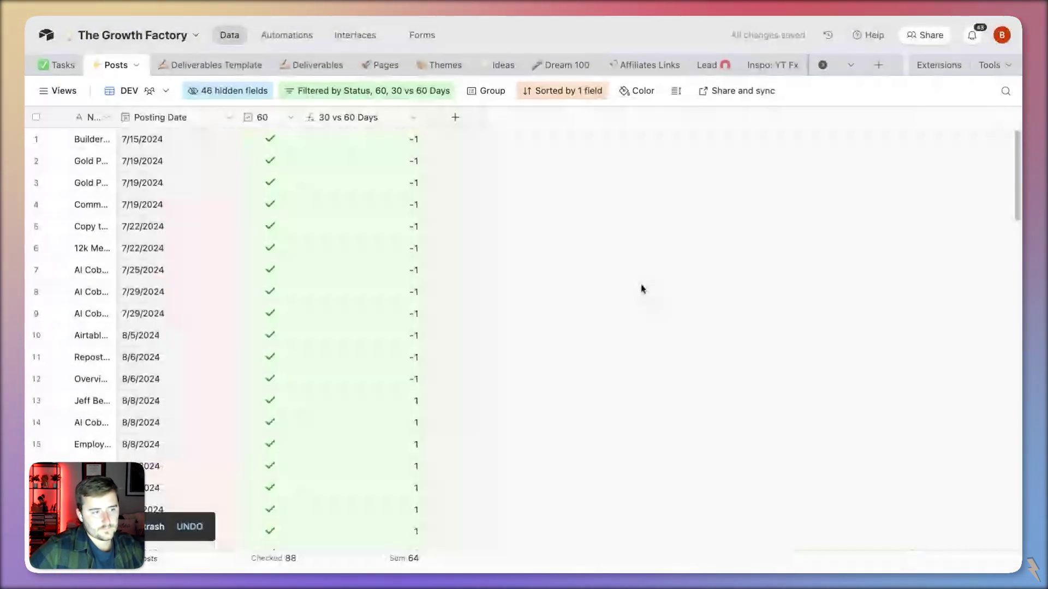
Step: Rename the 30 vs 60 Days field to 'DEV | 30 vs 60 Days'
double_click(349, 118)
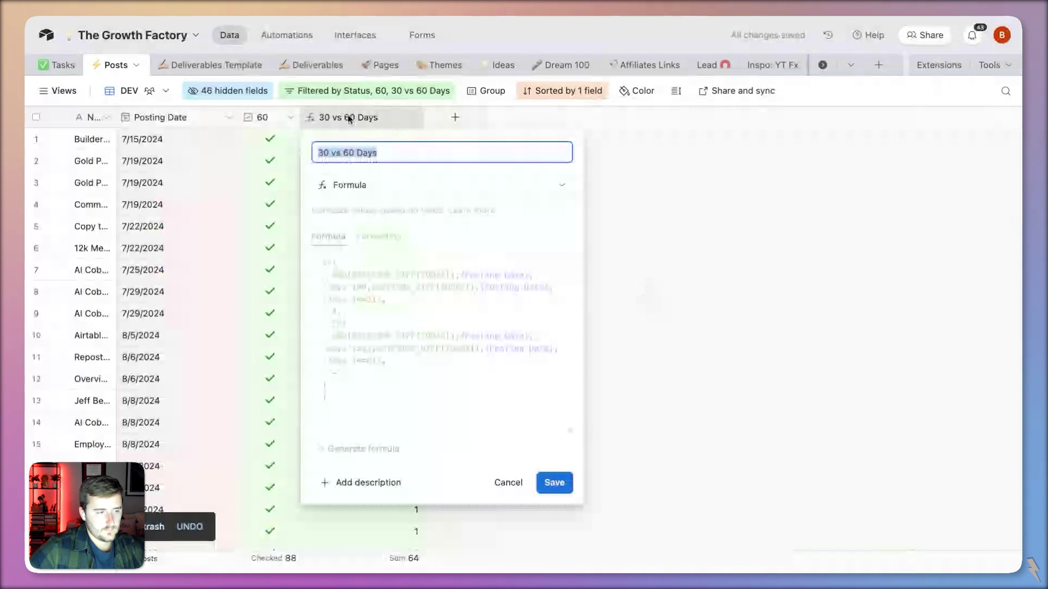
key("Home")
type("DEV |")
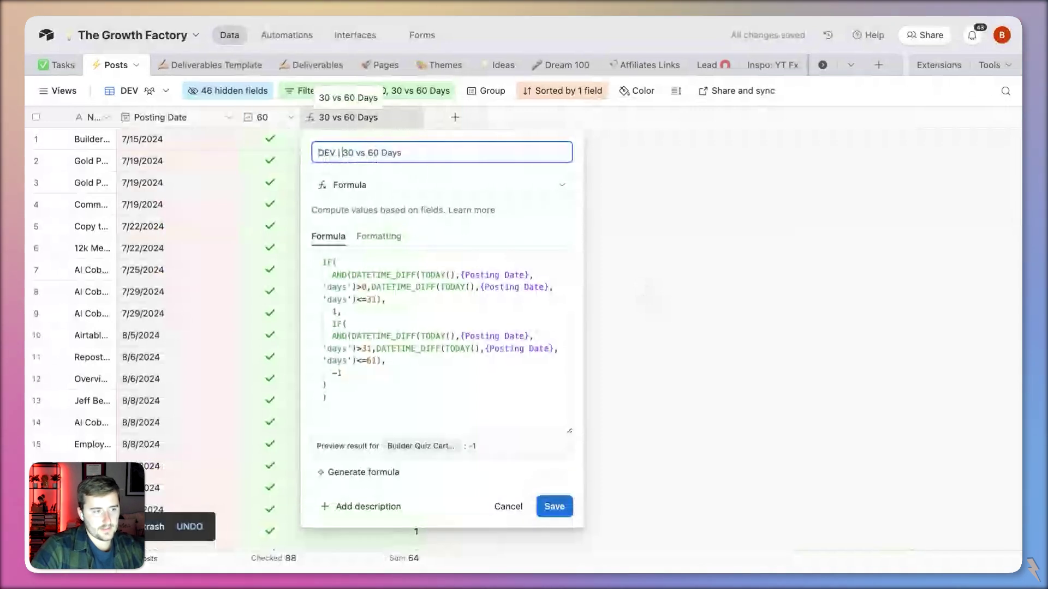
key("Return")
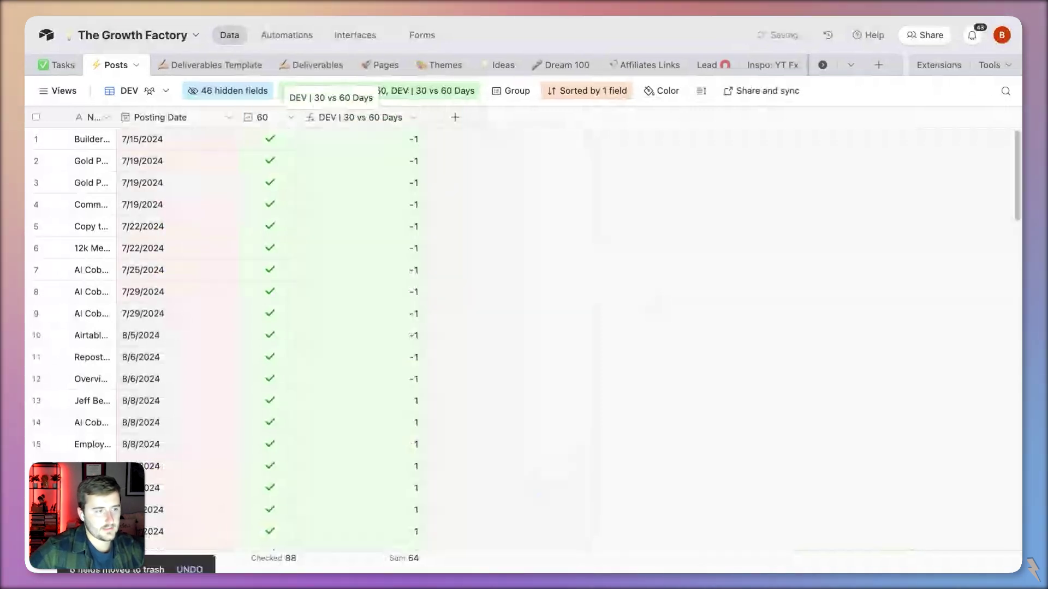
double_click(346, 119)
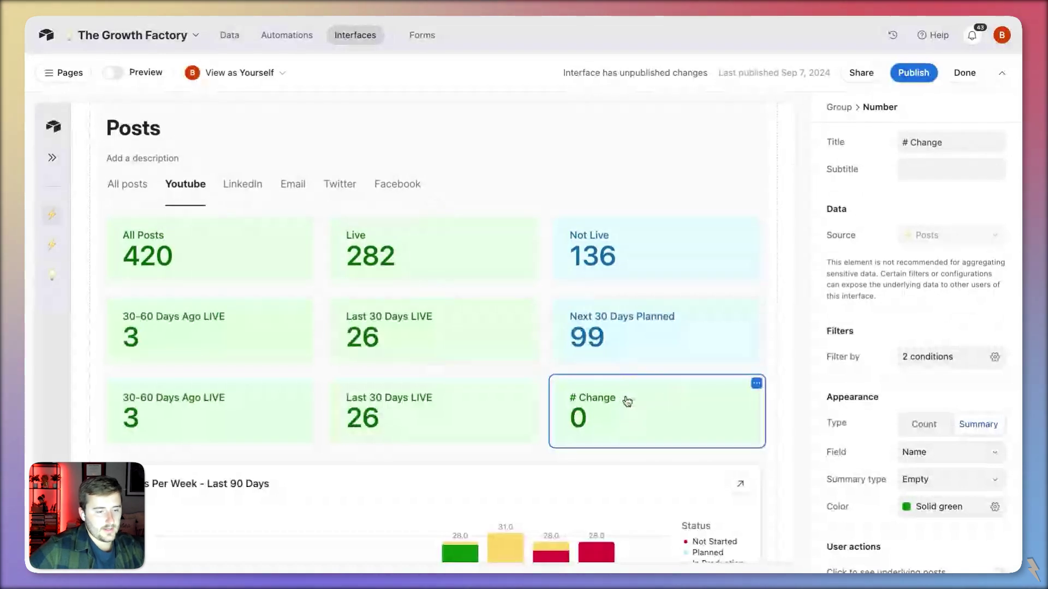
Step: Review the # Change card's two filter conditions, Status is Live and Posting Date
left_click(935, 356)
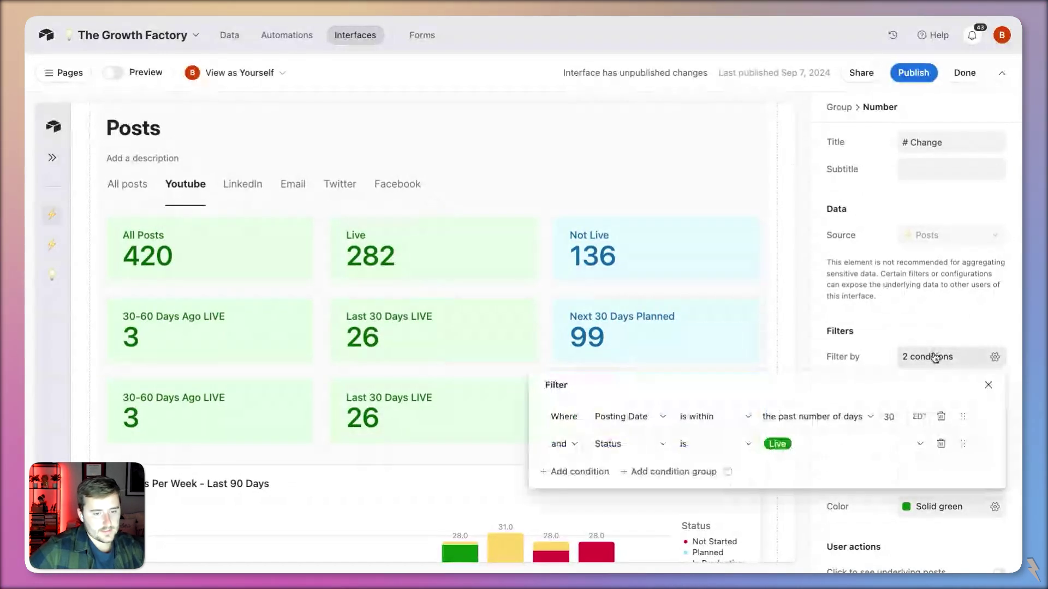
left_click(571, 469)
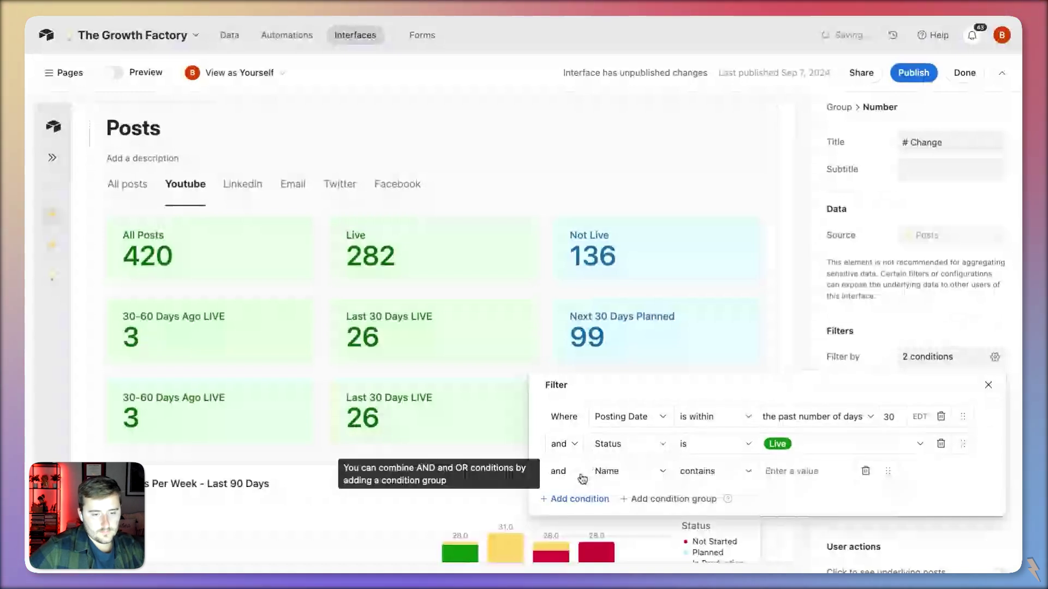
left_click(865, 328)
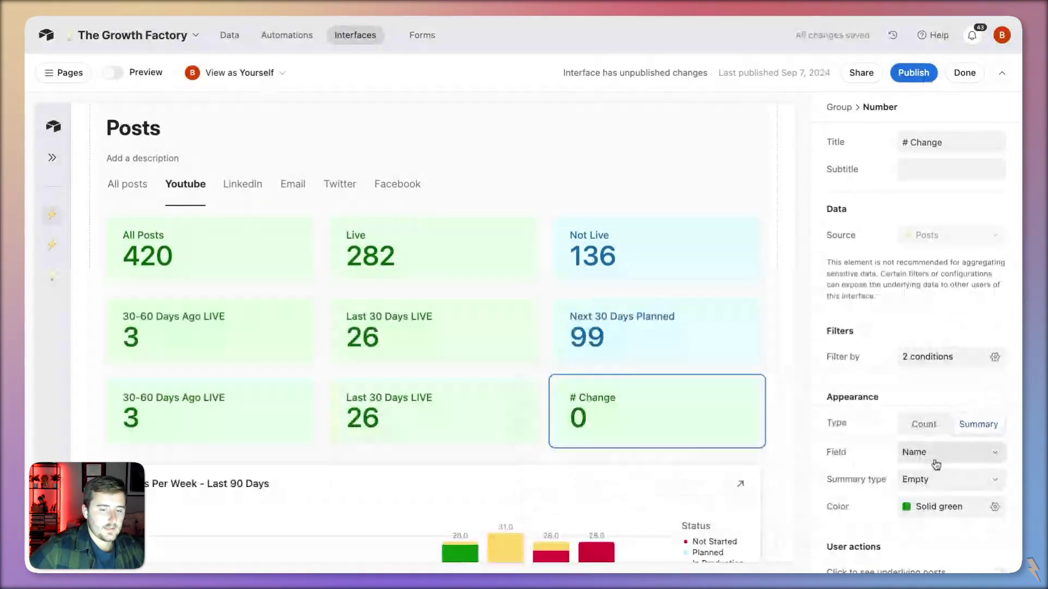
left_click(935, 358)
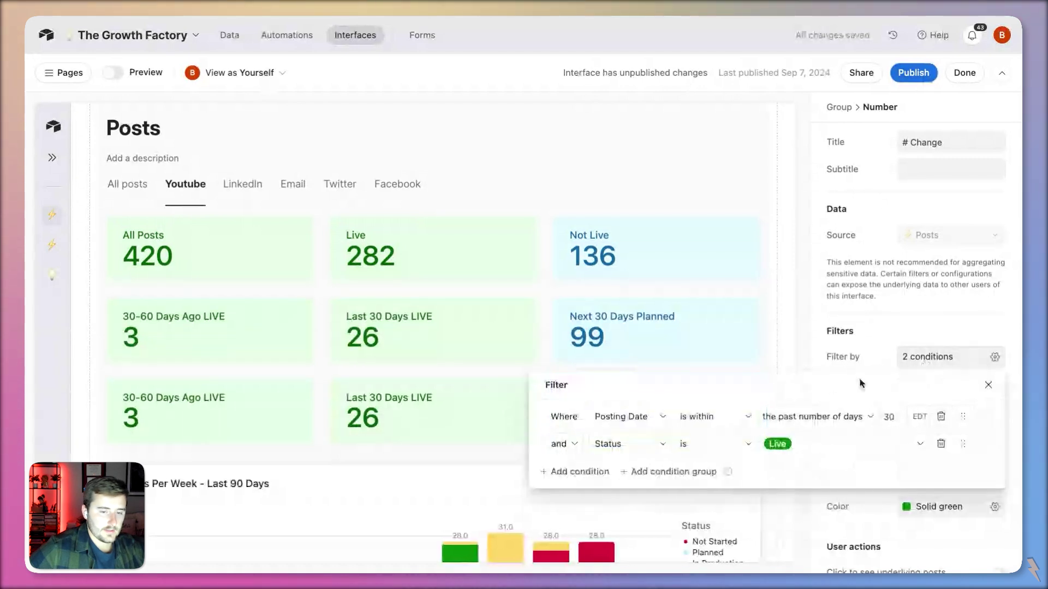
Step: Drop the Posting Date filter and set the card to Sum of DEV | 30 vs 60 Days
left_click(941, 417)
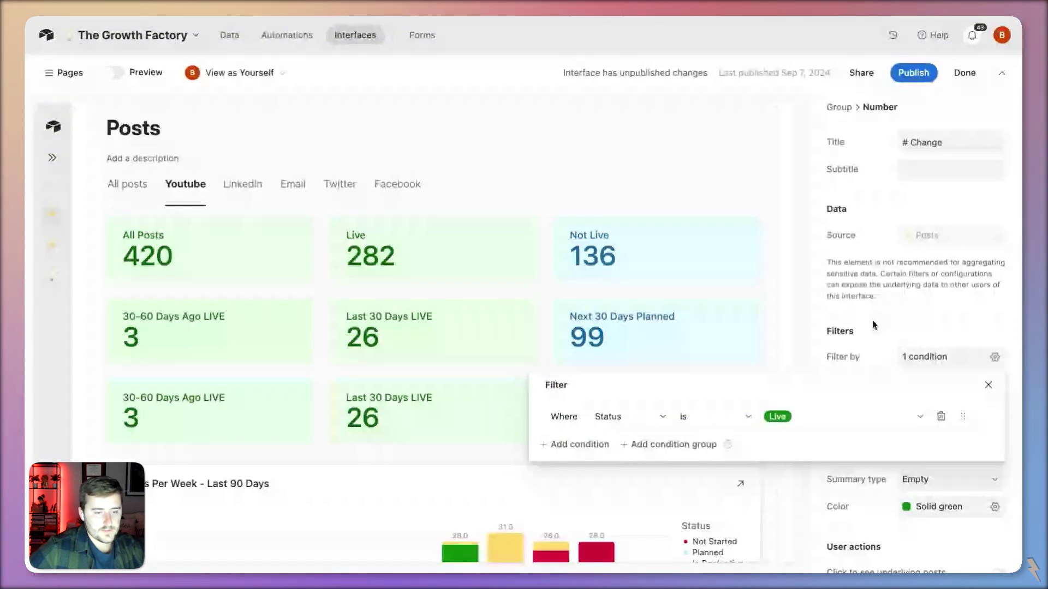
left_click(807, 328)
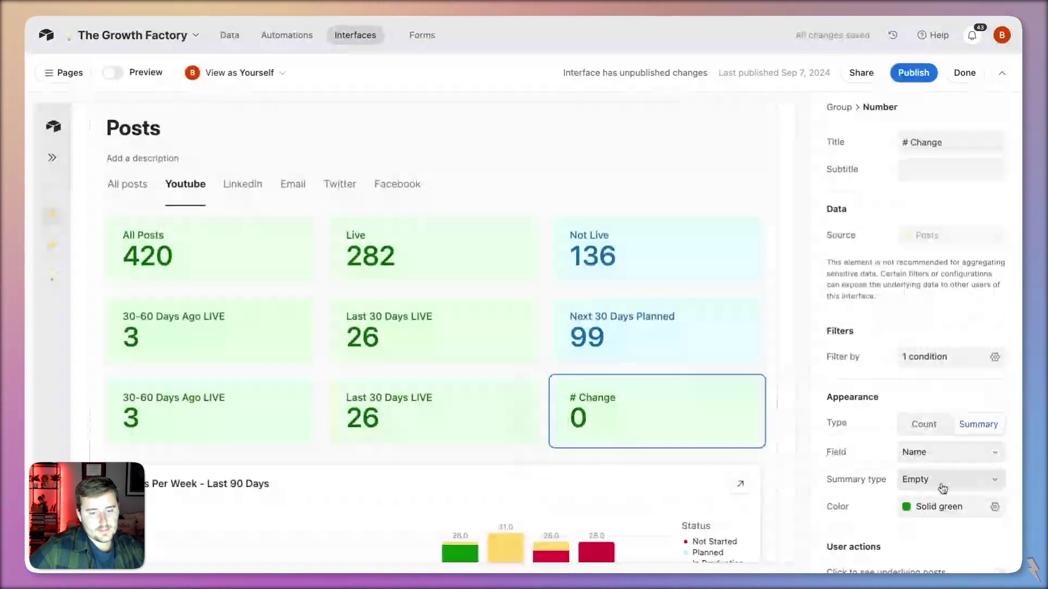
left_click(937, 452)
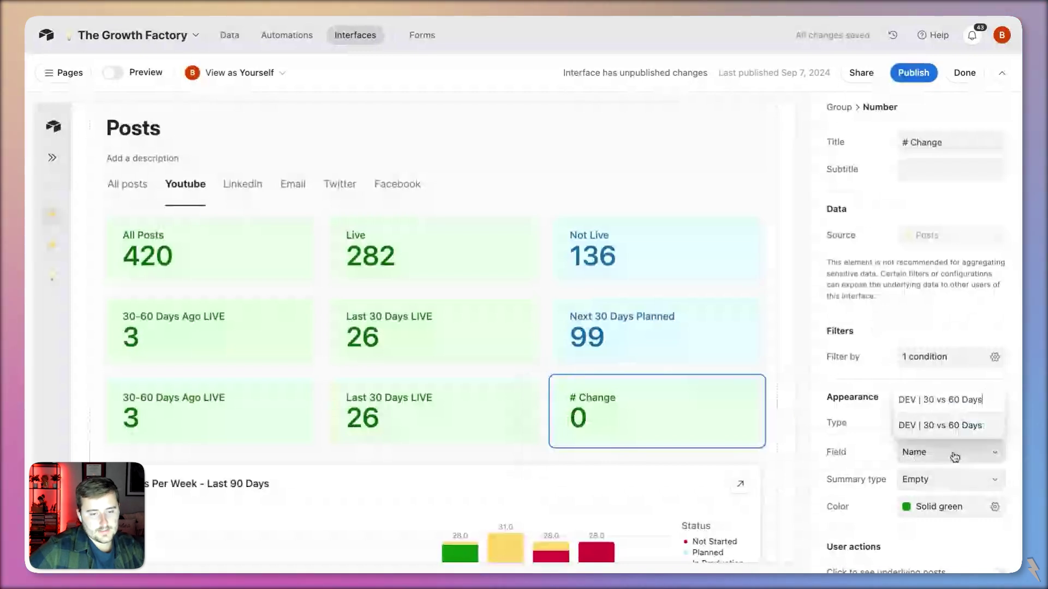
left_click(931, 425)
left_click(936, 481)
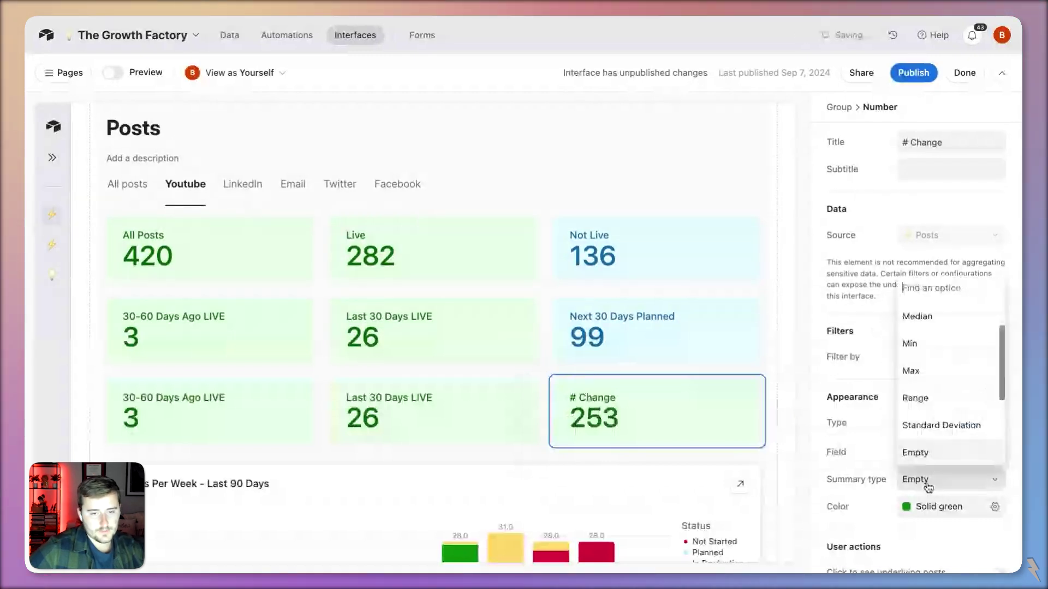
scroll(926, 328, "up", 2)
left_click(925, 319)
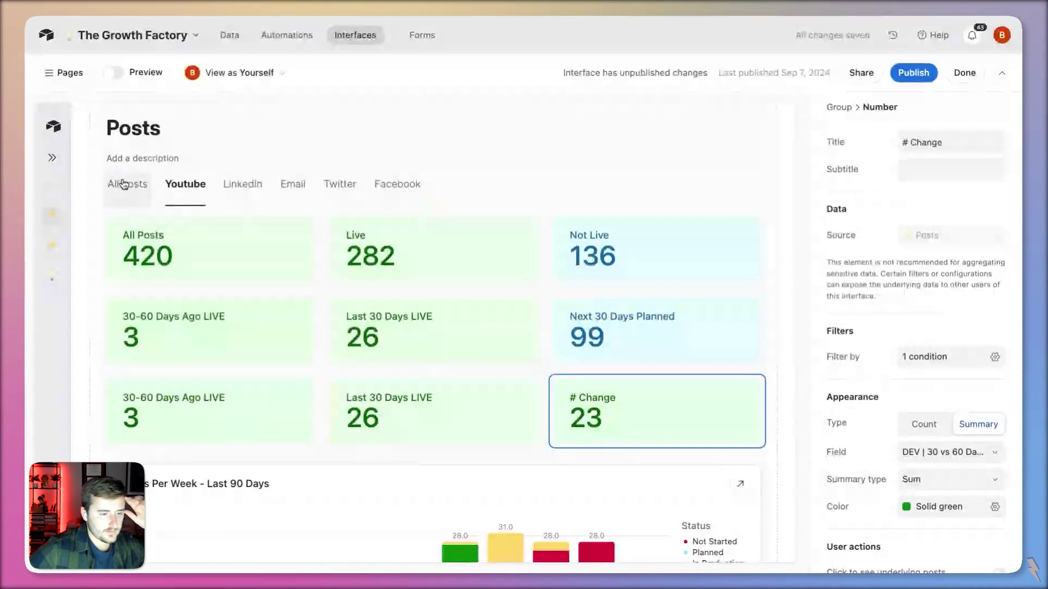
Step: Check the # Change card's value on the All posts, Youtube and LinkedIn tabs
left_click(128, 184)
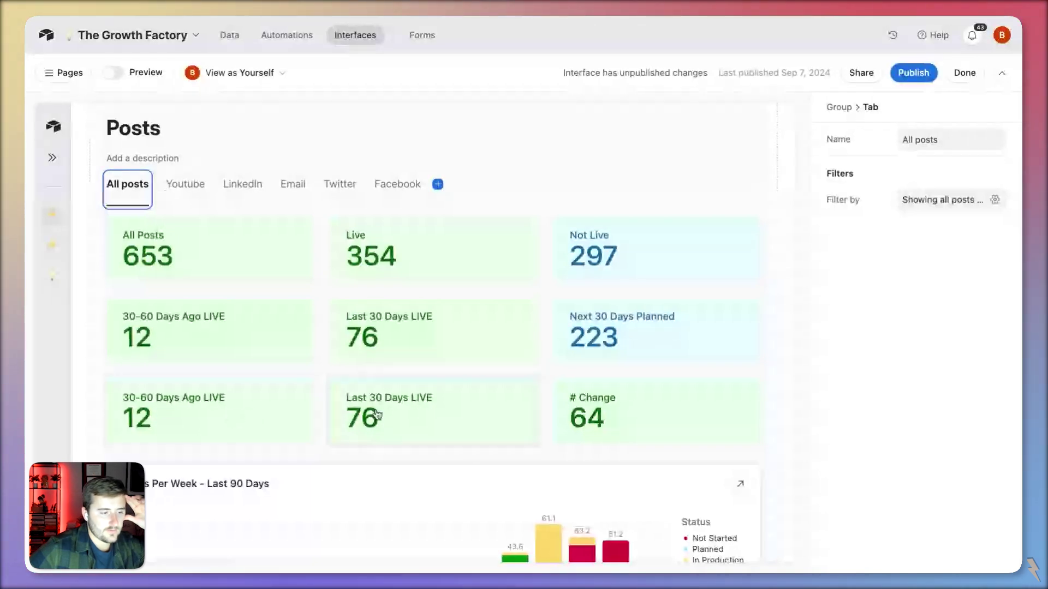
left_click(583, 422)
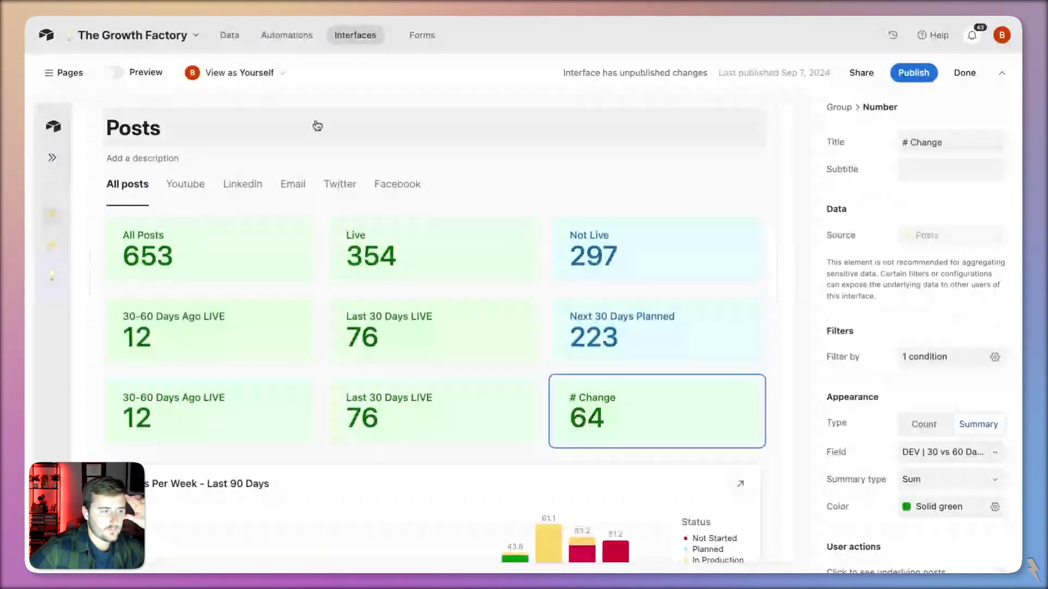
left_click(185, 184)
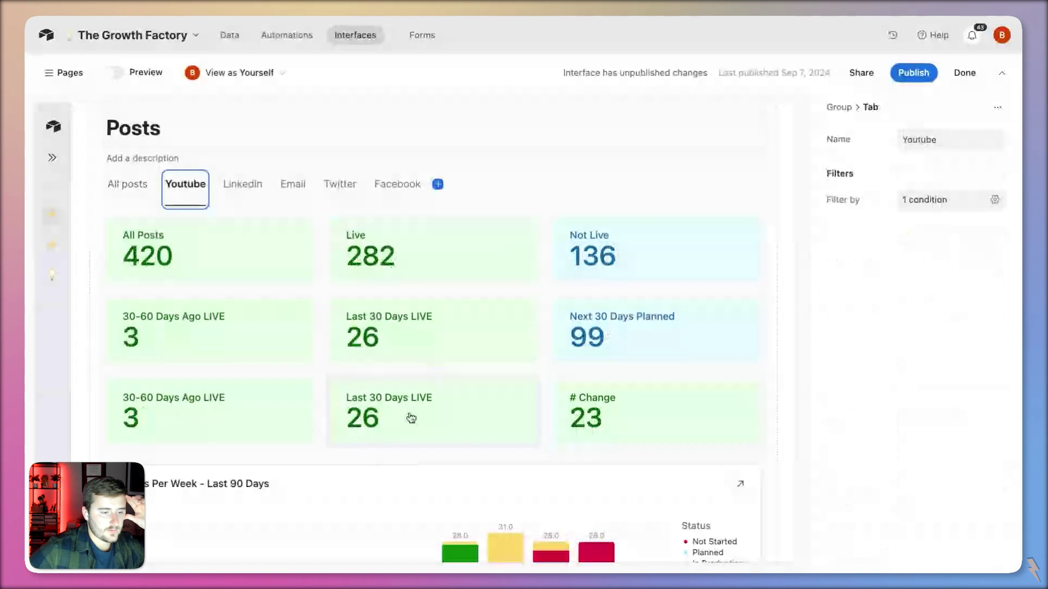
left_click(255, 196)
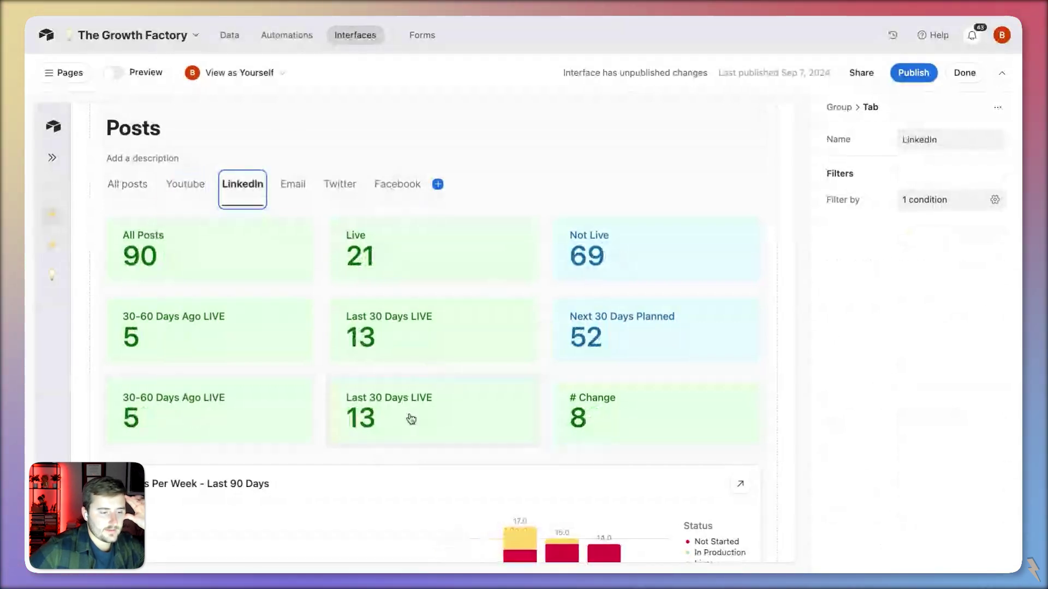
Step: Add and then remove an empty Name filter condition, then return to All posts showing 64
left_click(642, 423)
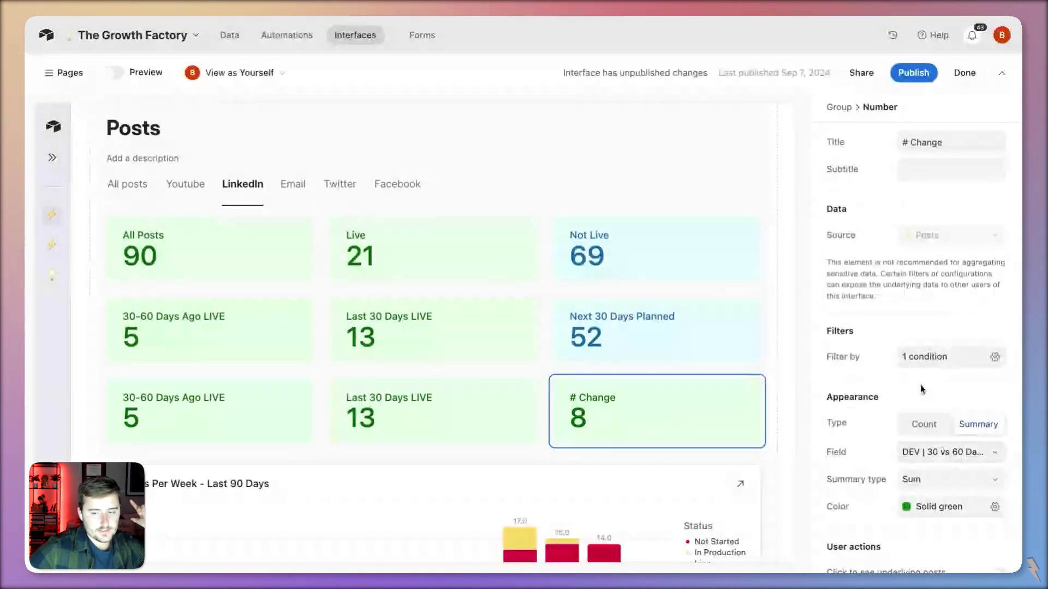
left_click(928, 361)
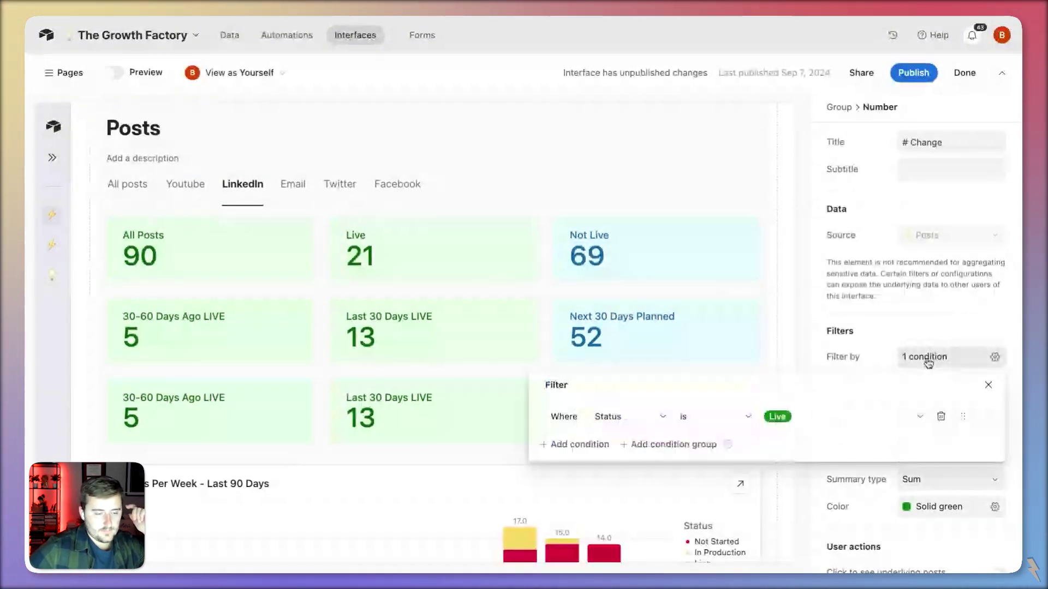
left_click(595, 445)
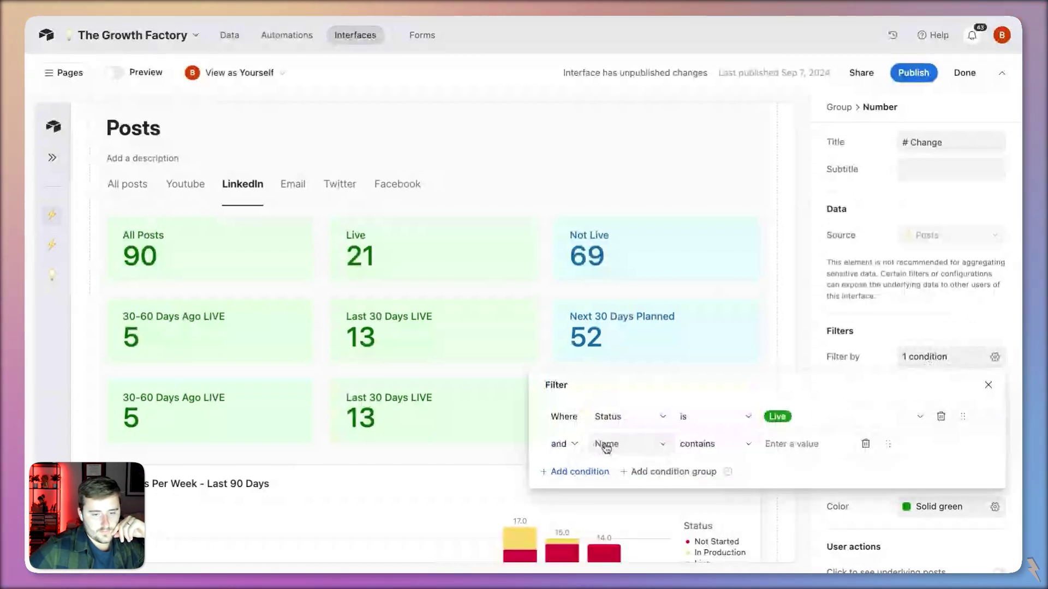
left_click(866, 443)
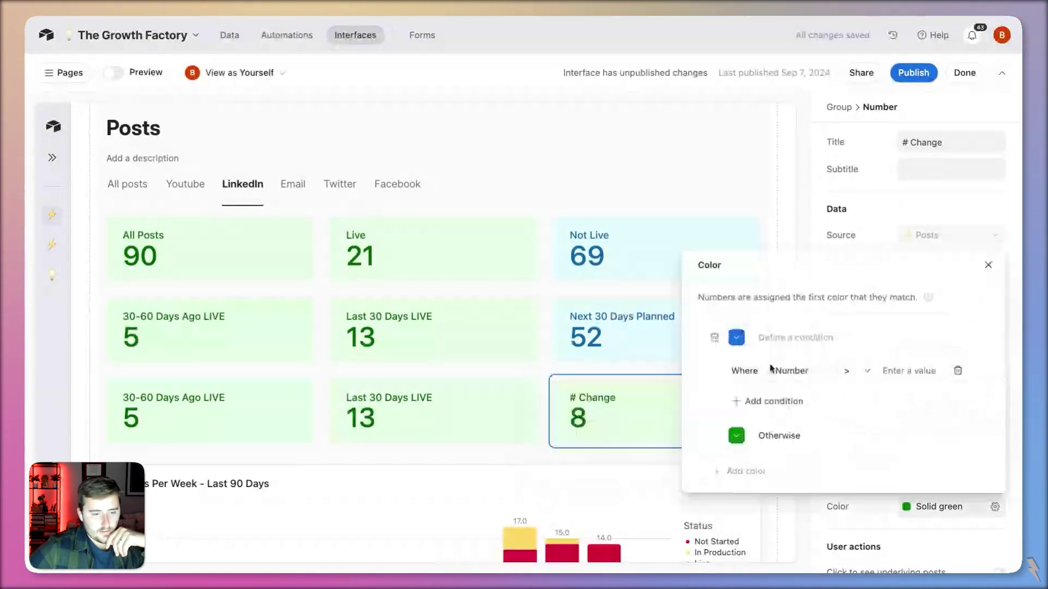
left_click(194, 185)
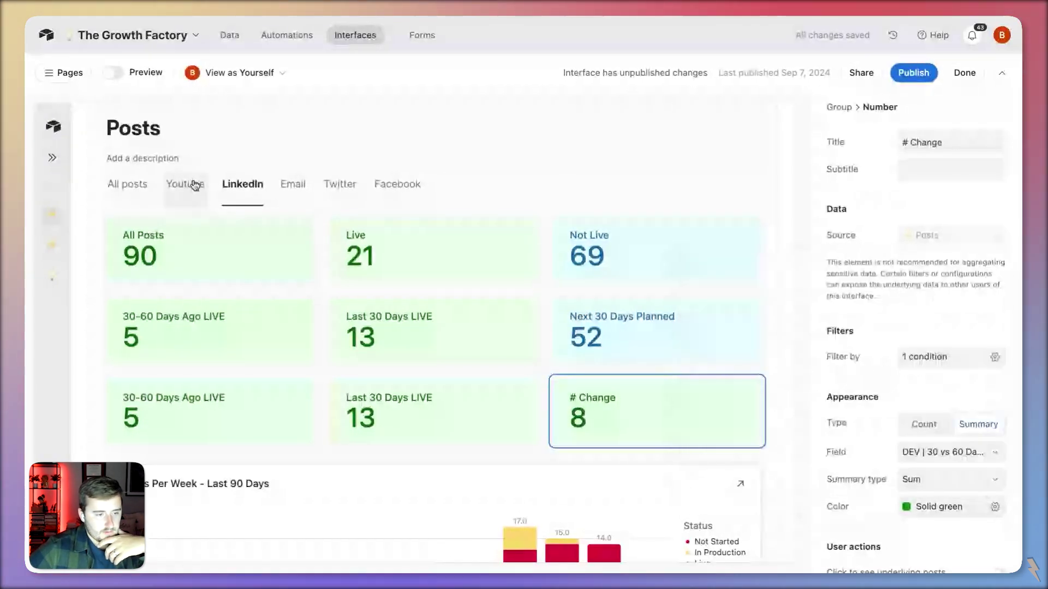
left_click(191, 184)
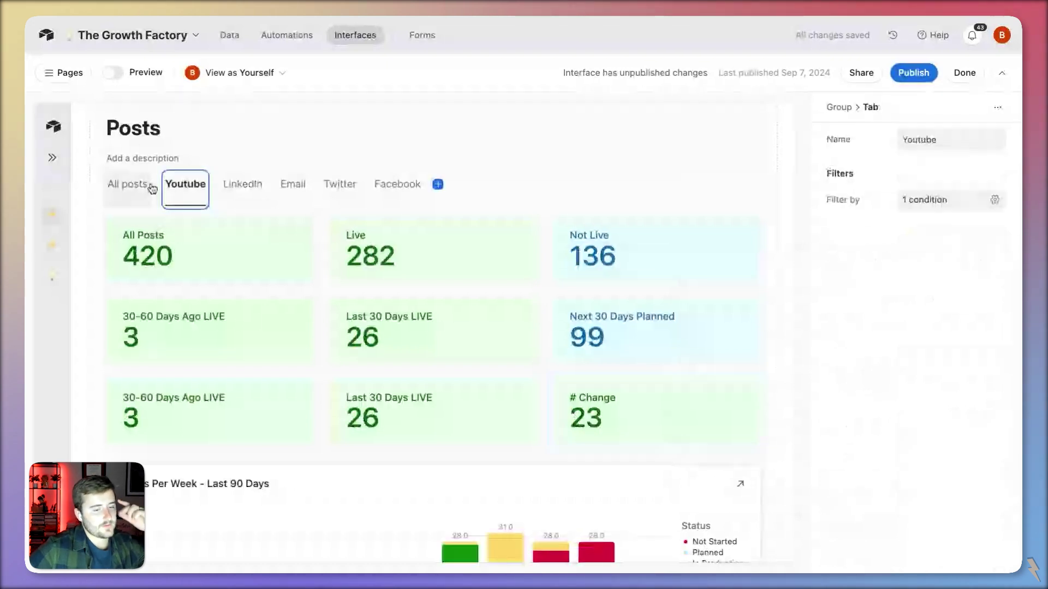
left_click(152, 188)
Step: Add a green color rule for the # Change card when the number is above 5
left_click(604, 404)
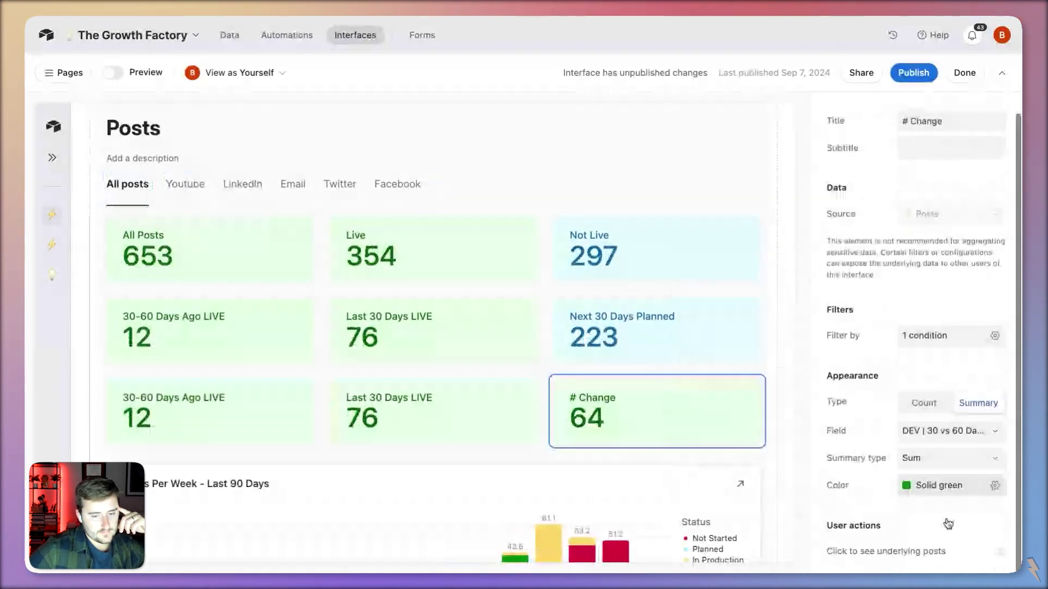
left_click(926, 491)
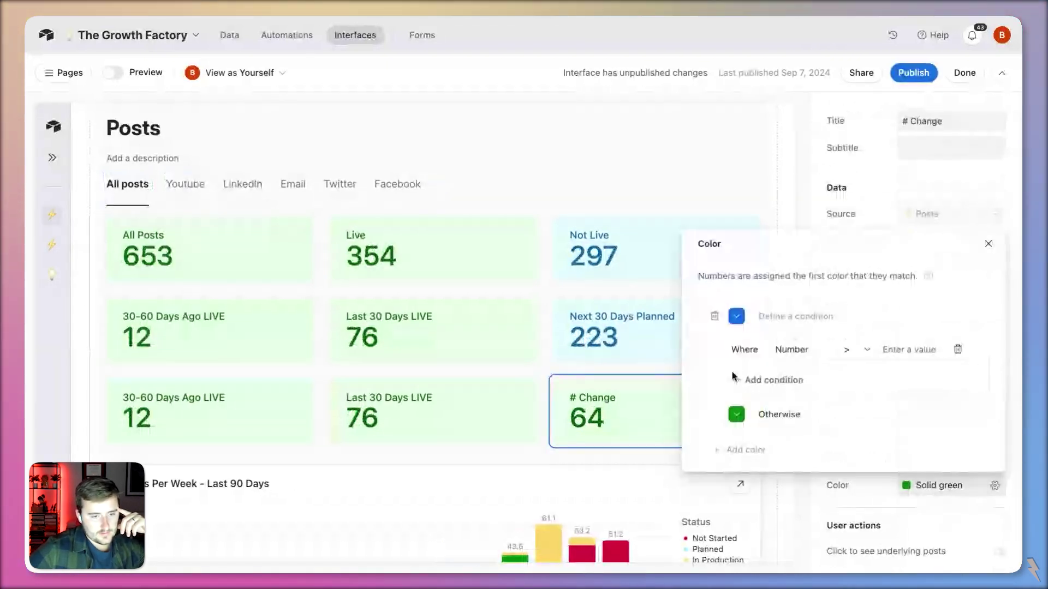
left_click(738, 317)
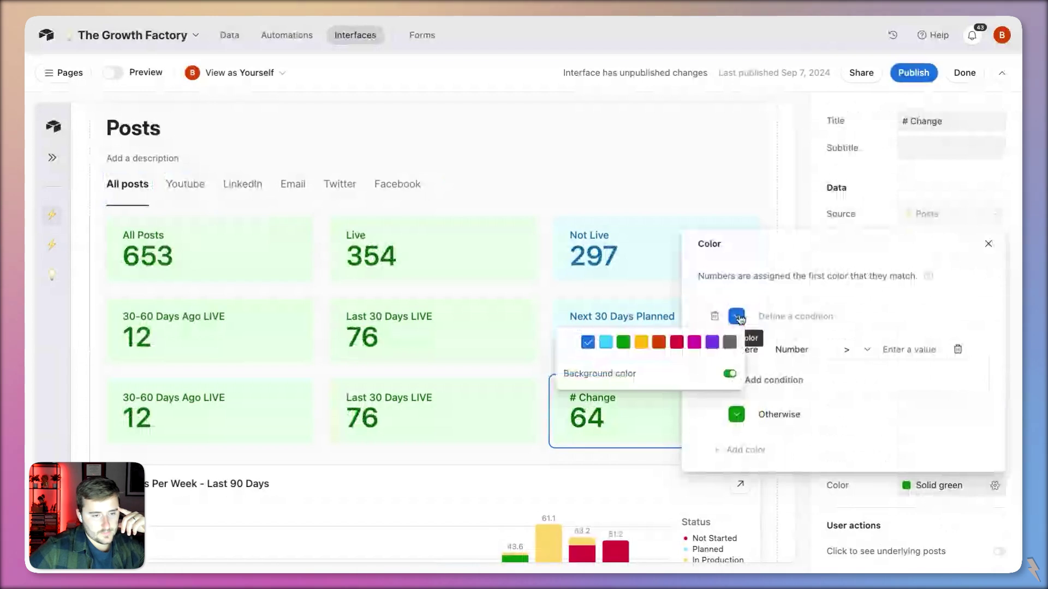
left_click(624, 342)
left_click(866, 351)
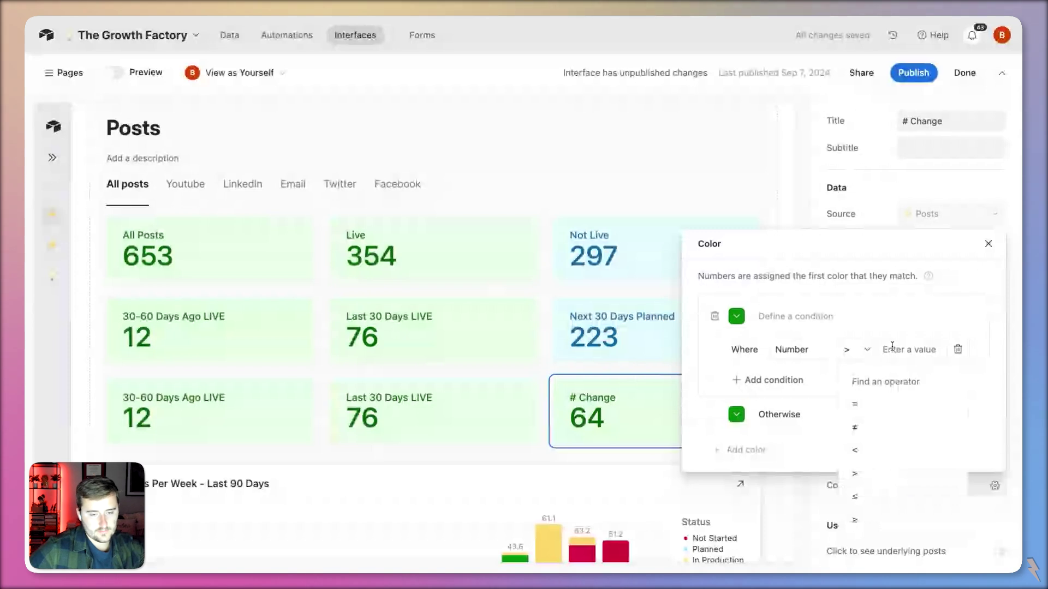
left_click(892, 349)
type("0")
left_click(737, 415)
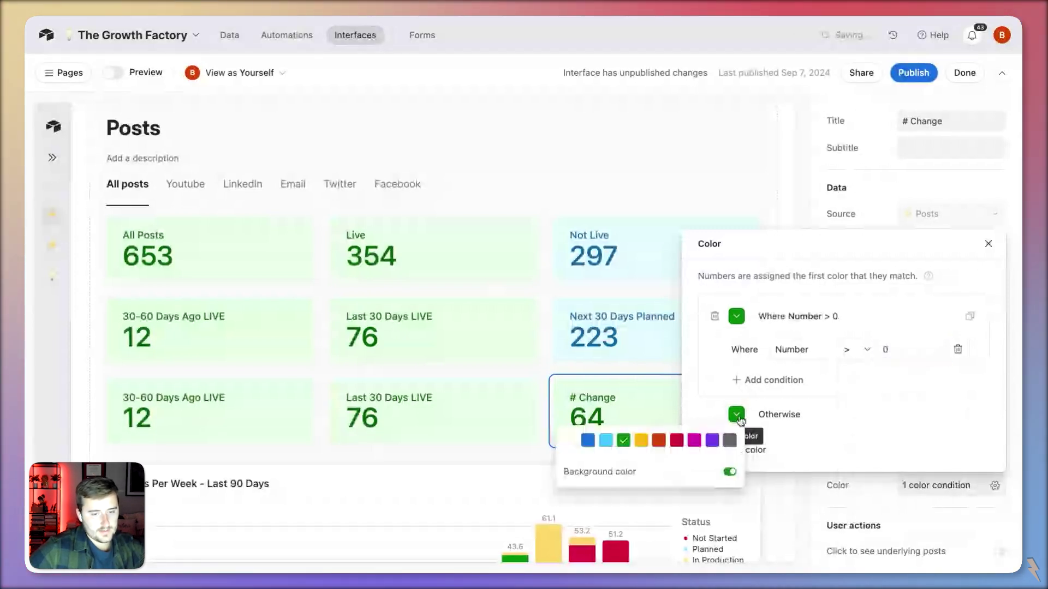
left_click(908, 345)
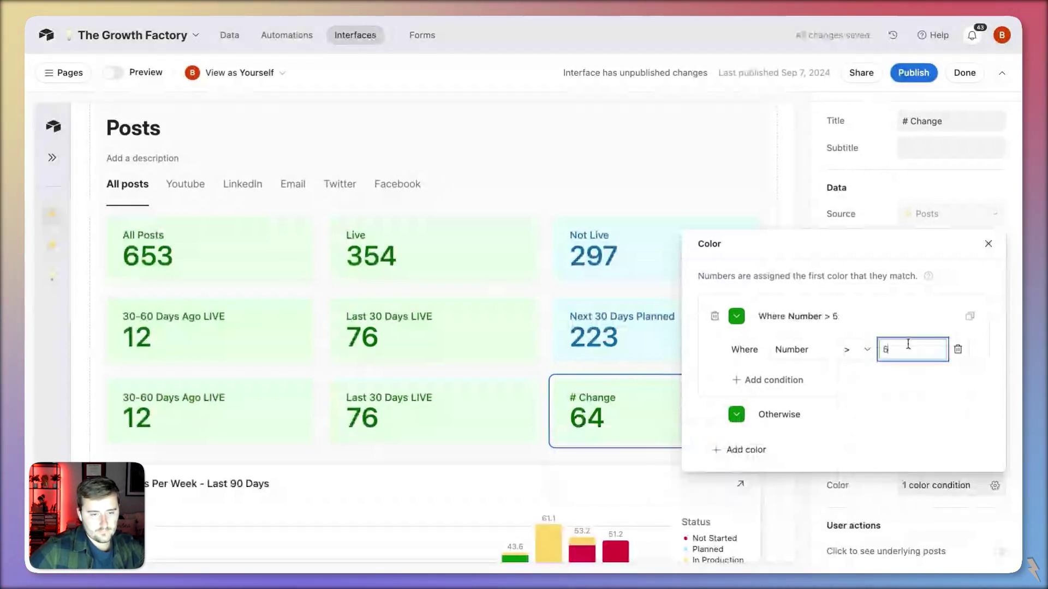
left_click(739, 416)
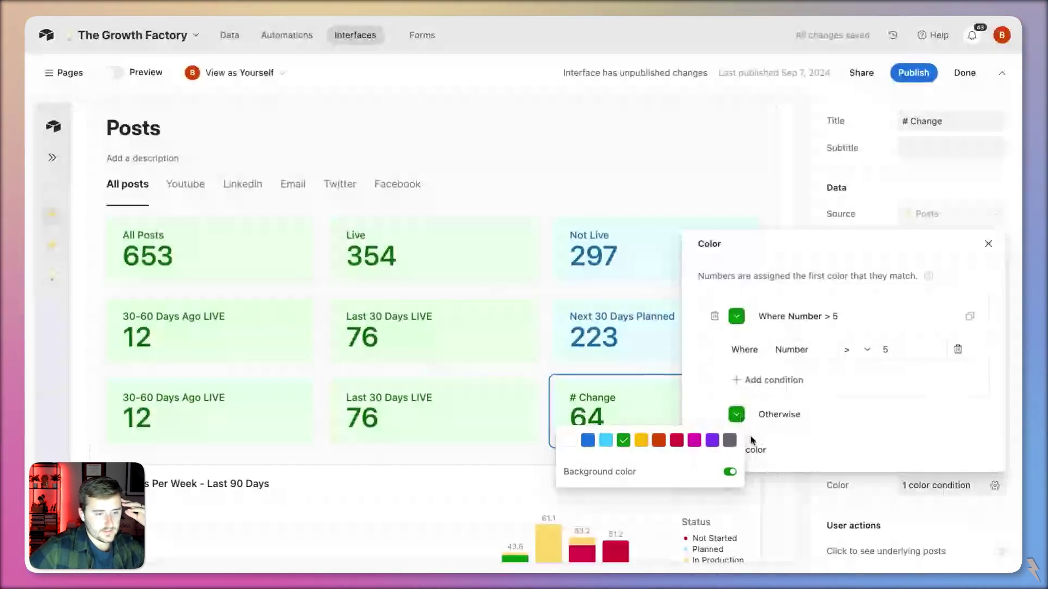
left_click(751, 440)
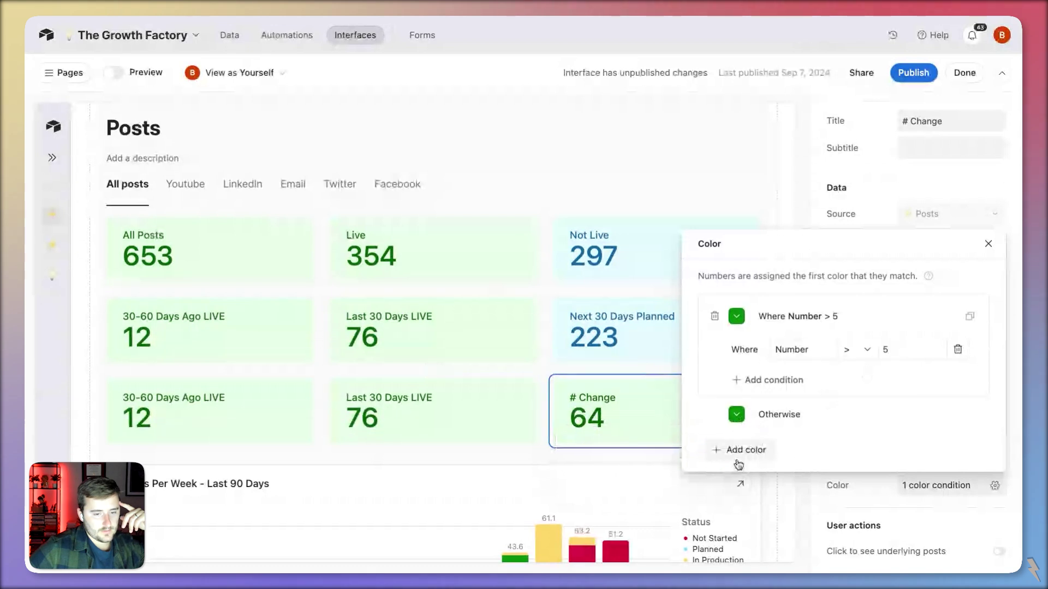
Step: Add a yellow rule for values above 0 and make the otherwise color red
left_click(743, 451)
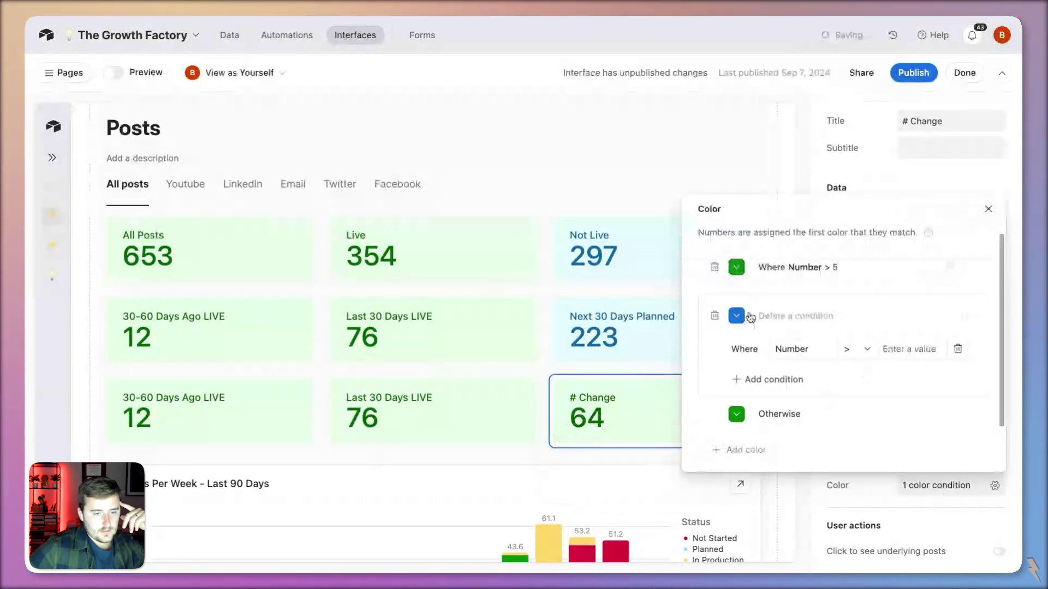
left_click(746, 316)
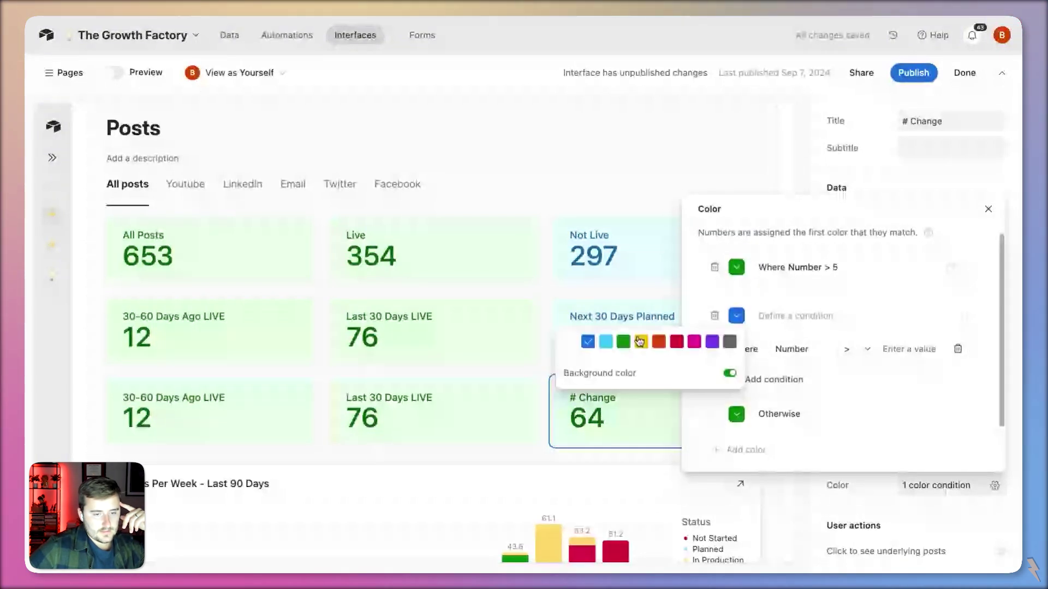
left_click(641, 342)
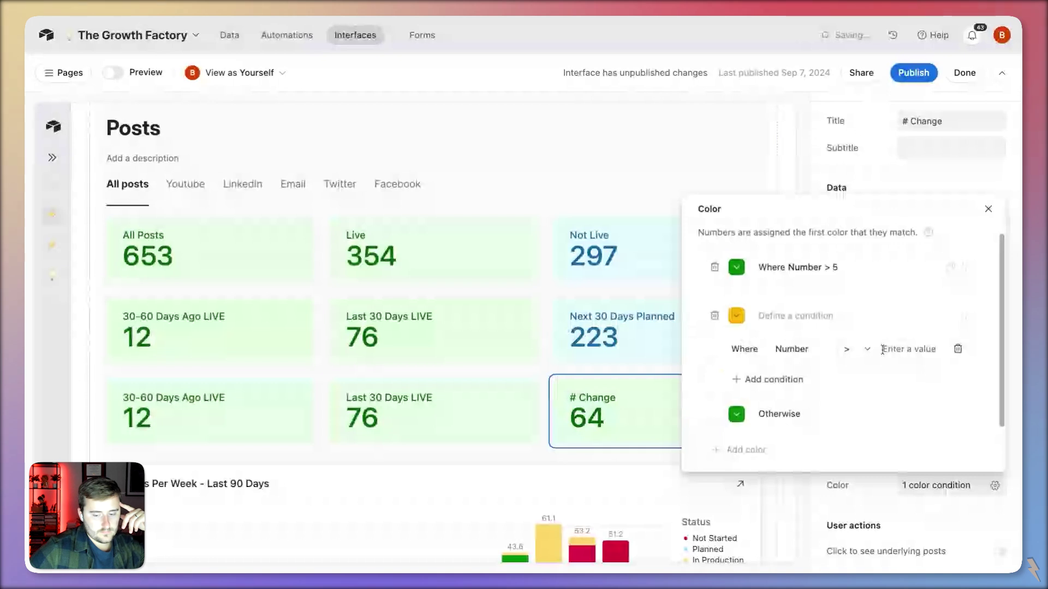
left_click(883, 349)
type("0")
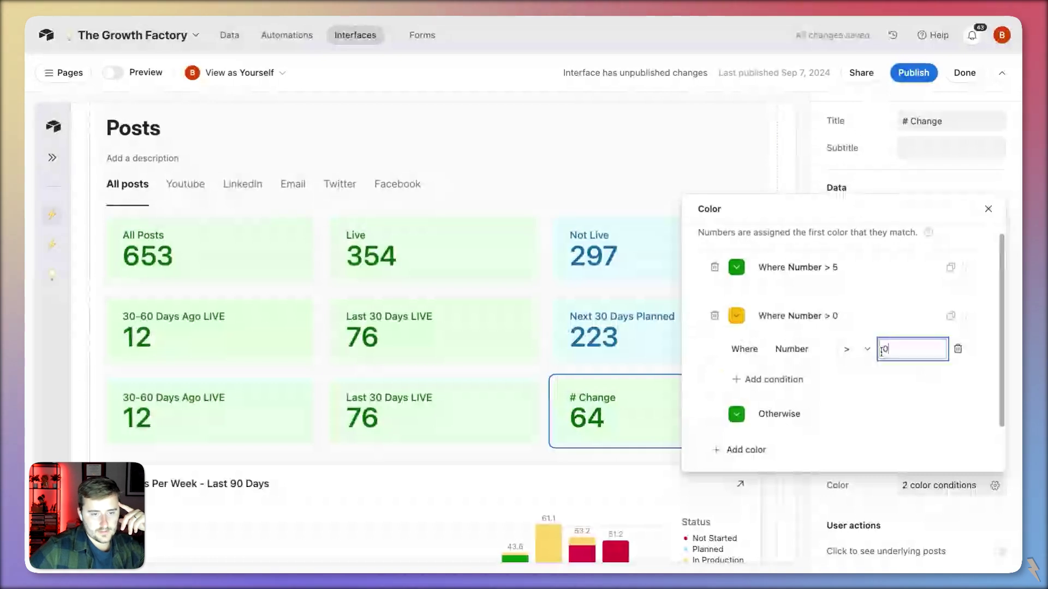
left_click(737, 422)
left_click(676, 440)
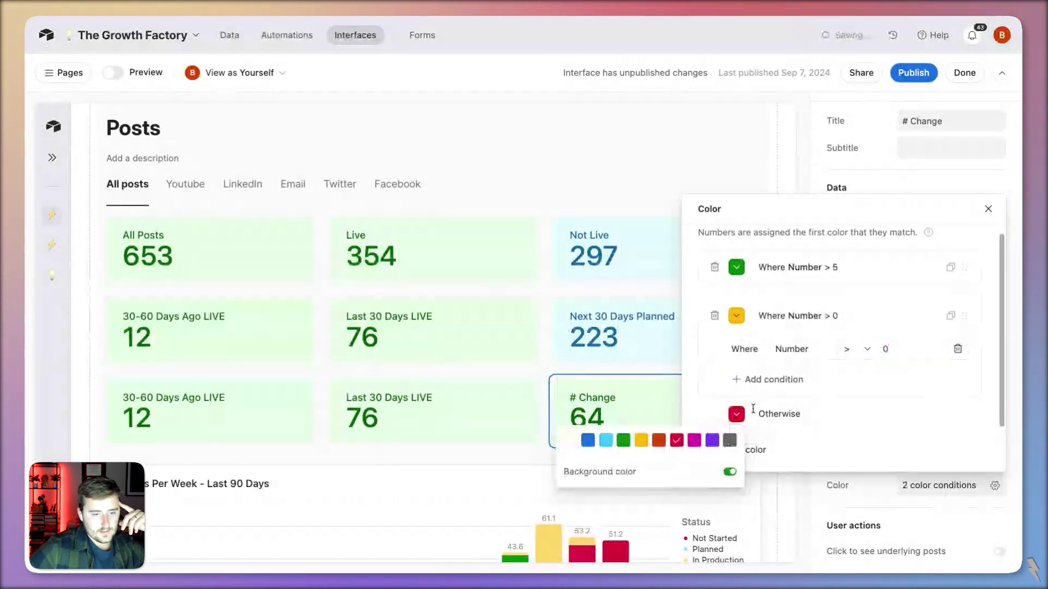
left_click(631, 395)
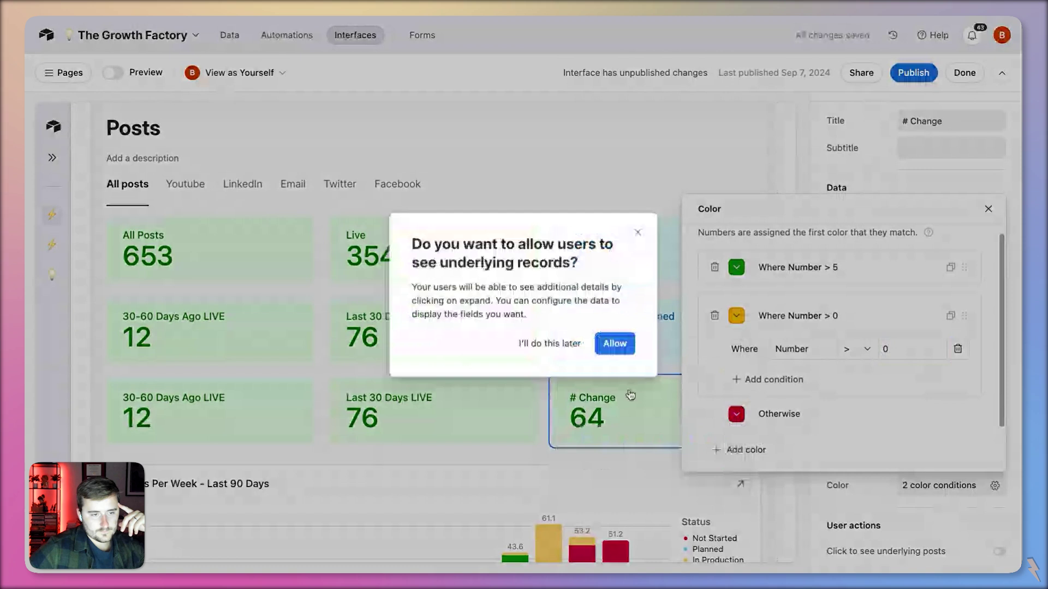
left_click(638, 232)
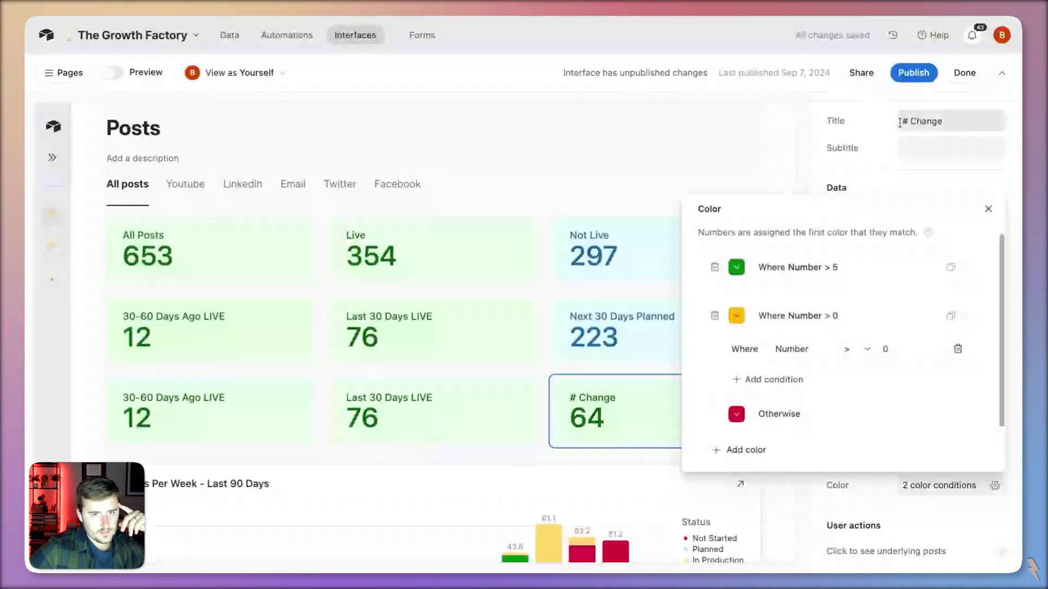
Step: Publish the interface and view the Facebook, Twitter and Email post stats
left_click(913, 73)
left_click(646, 418)
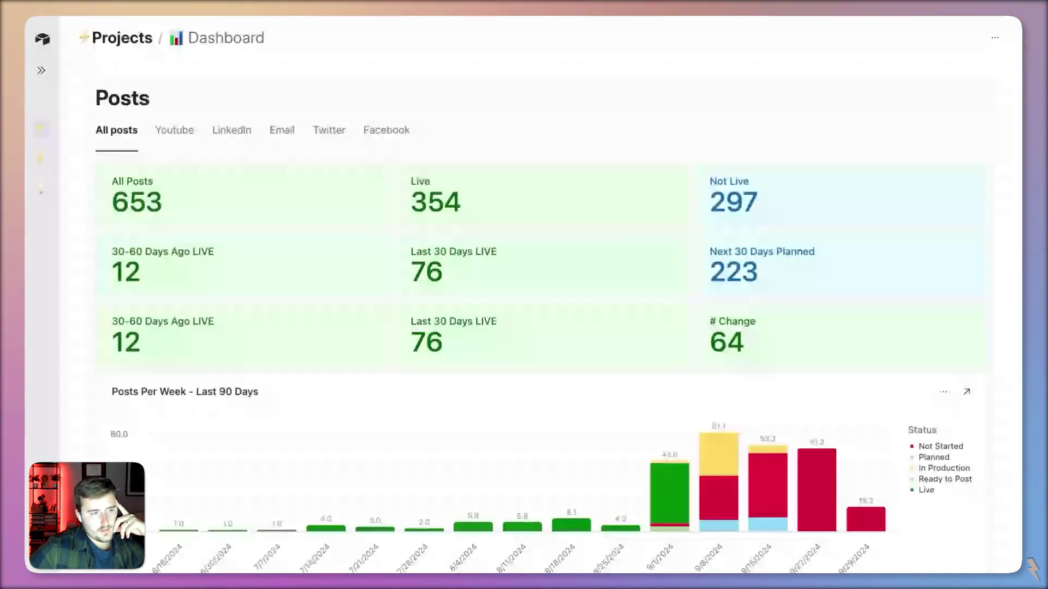
left_click(398, 141)
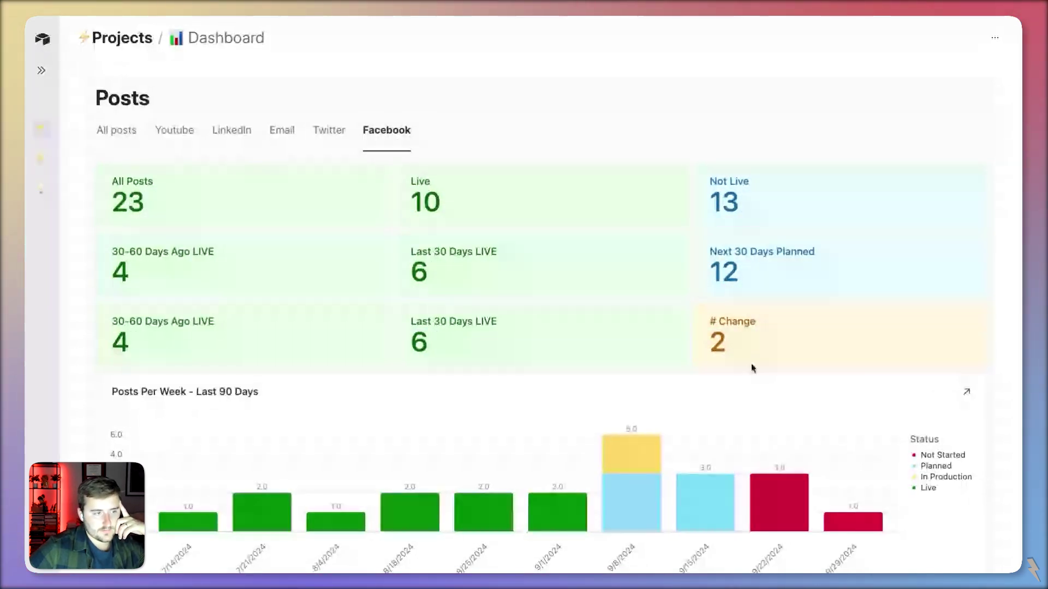
left_click(327, 131)
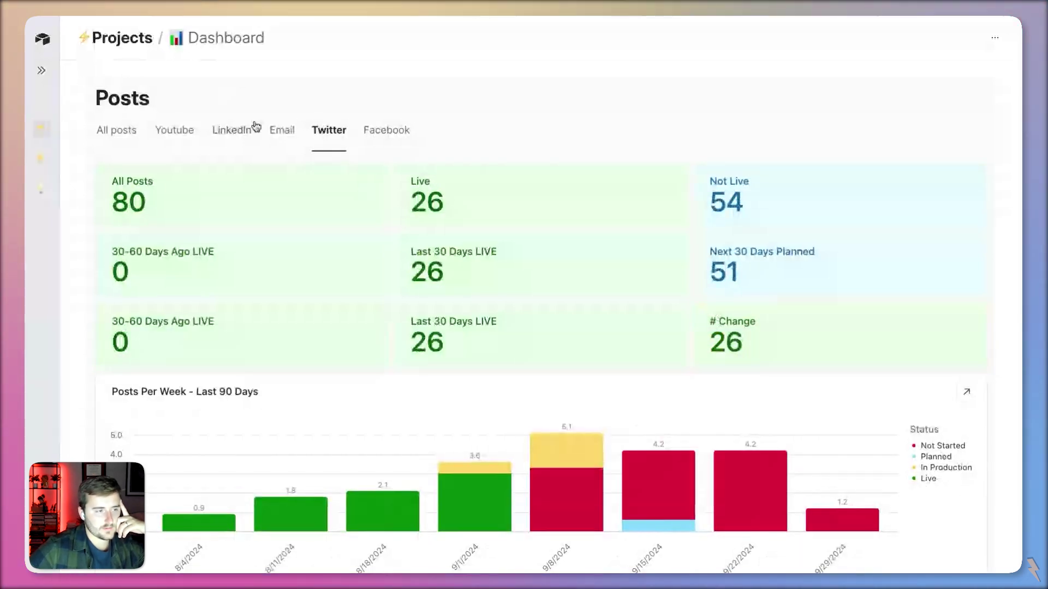
left_click(288, 143)
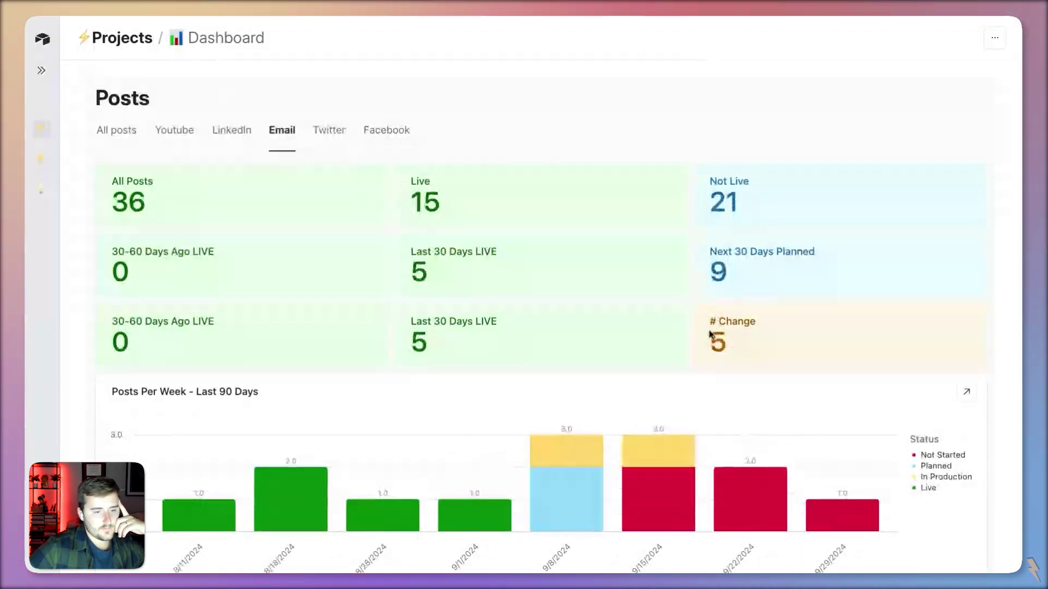
Step: Check the # Change card on LinkedIn, Youtube and All posts, then show the page list
left_click_drag(709, 322, 776, 353)
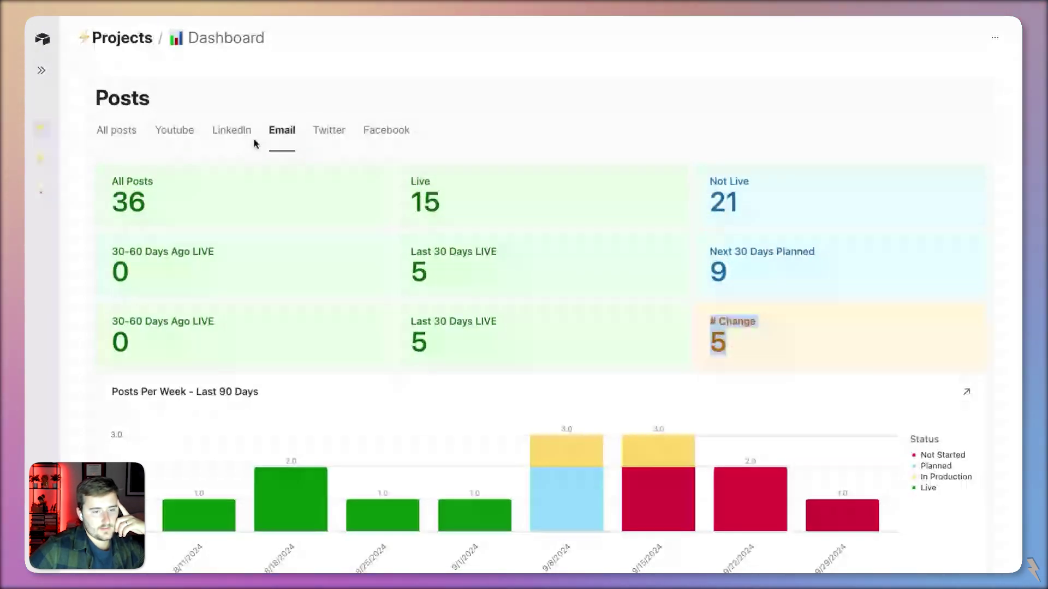
left_click(232, 131)
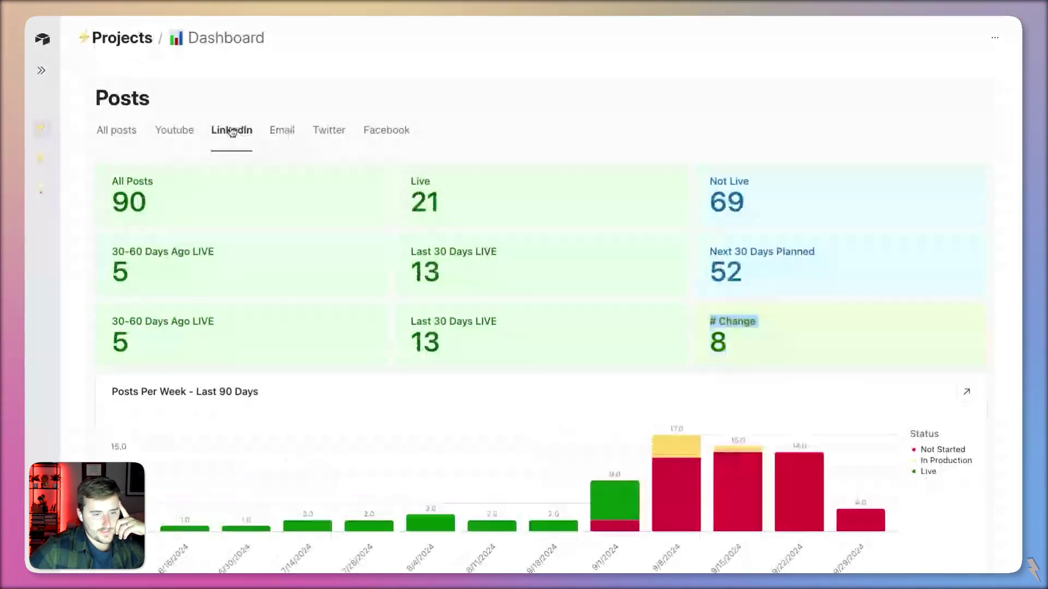
left_click(180, 133)
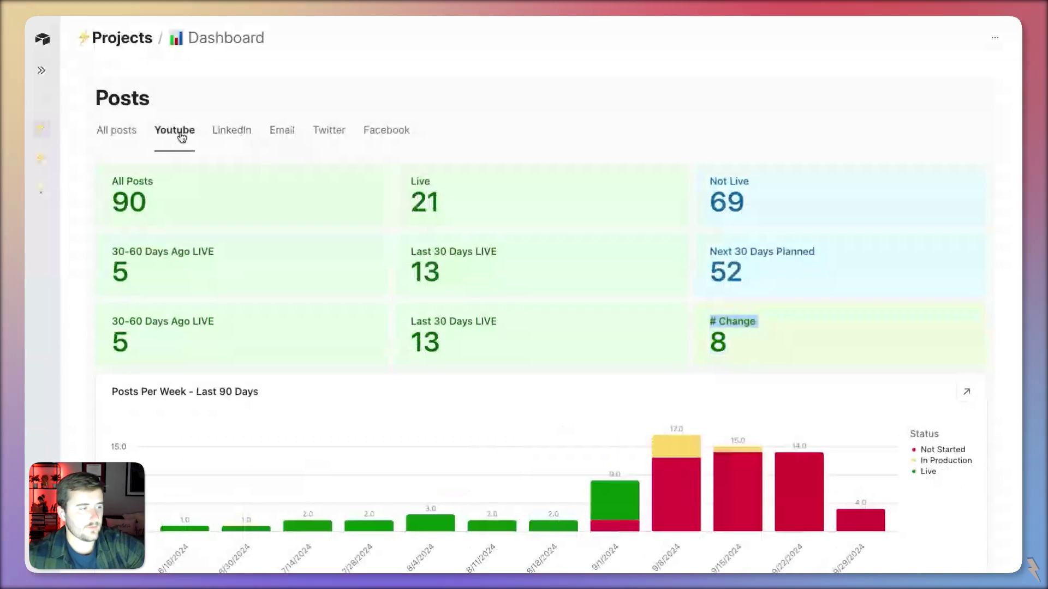
left_click(130, 134)
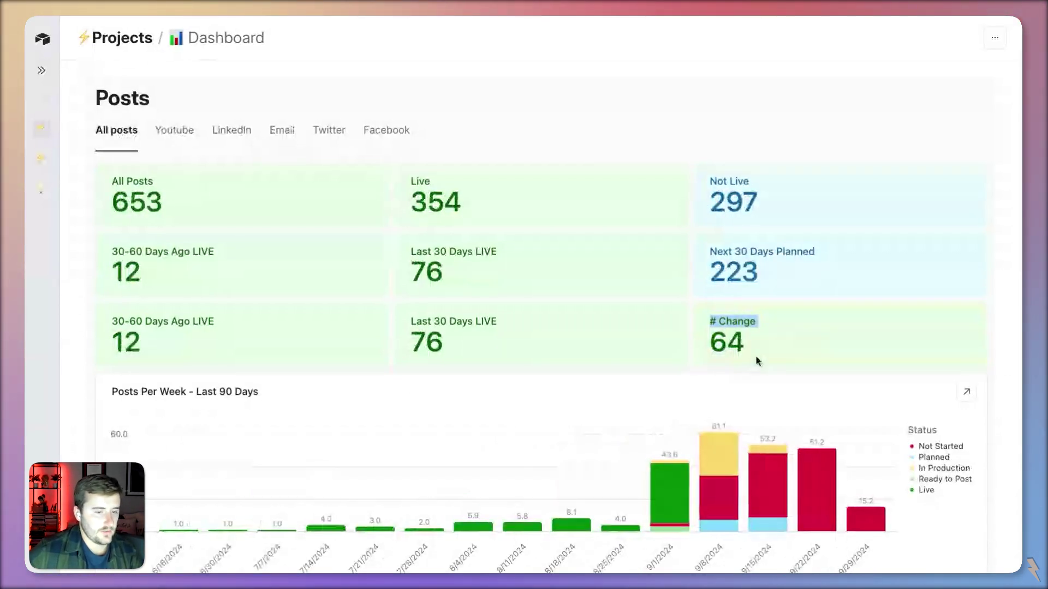
left_click(37, 73)
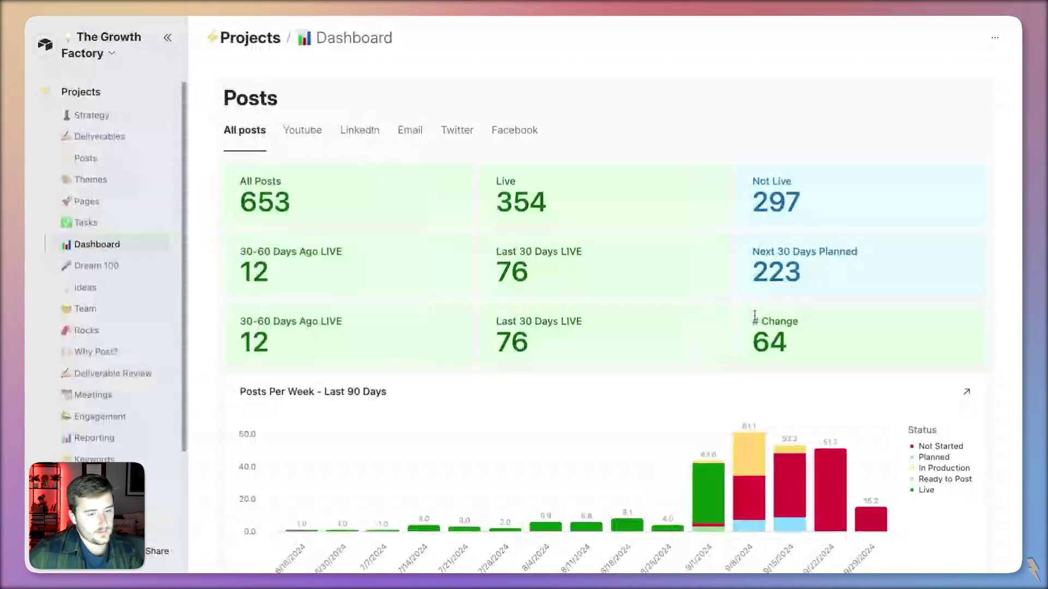
Step: Switch from All posts (# Change 64) to the Email tab, where # Change shows 5 in yellow
left_click_drag(752, 321, 790, 342)
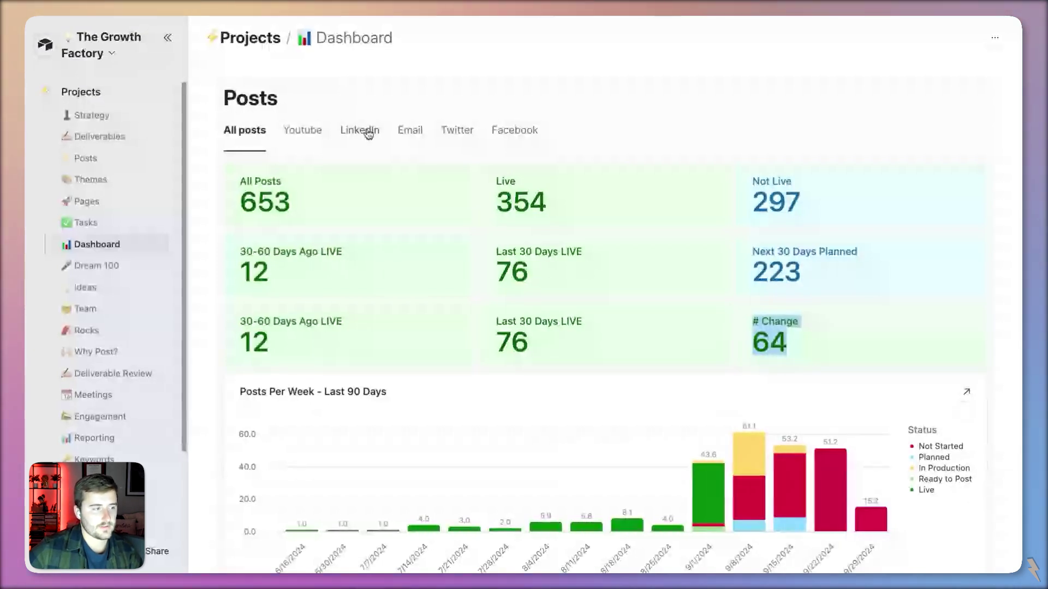
left_click(410, 130)
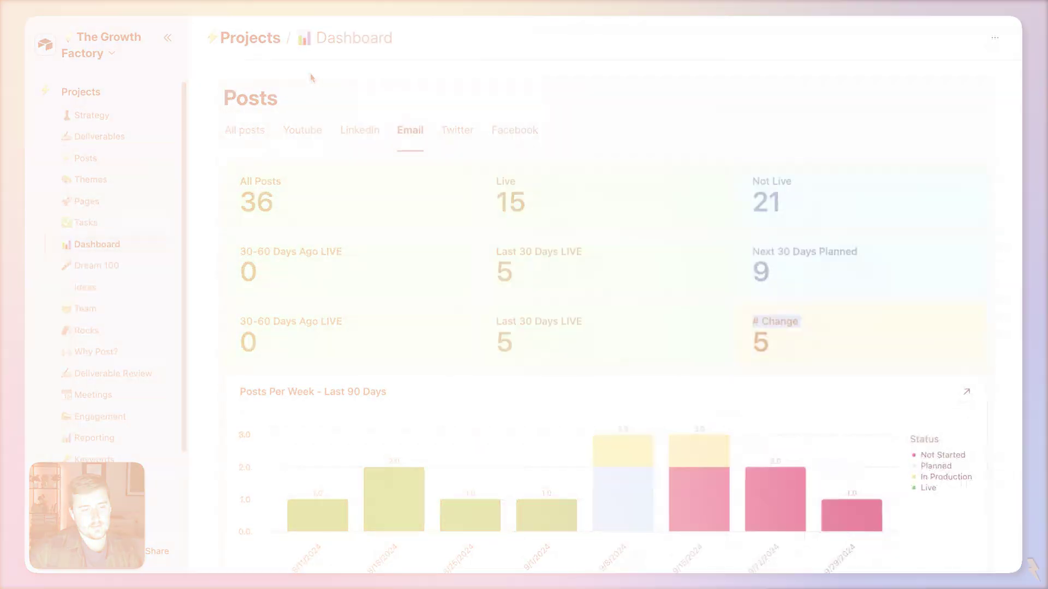